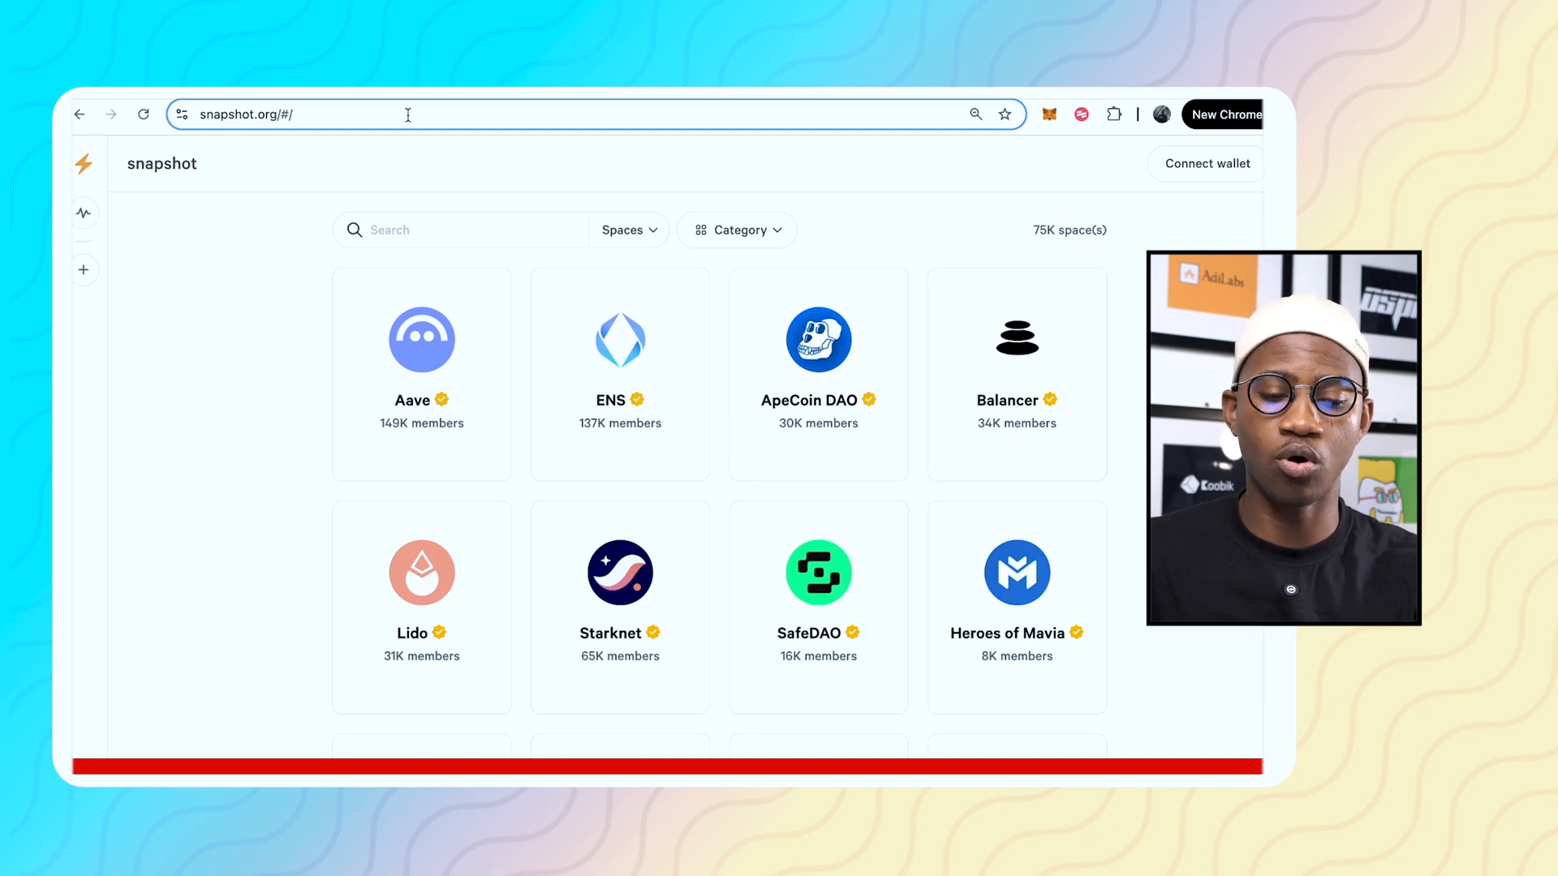
Start creating a new space, connecting with the MetaMask wallet and using the existing ENS domain adilabs.eth
click(84, 276)
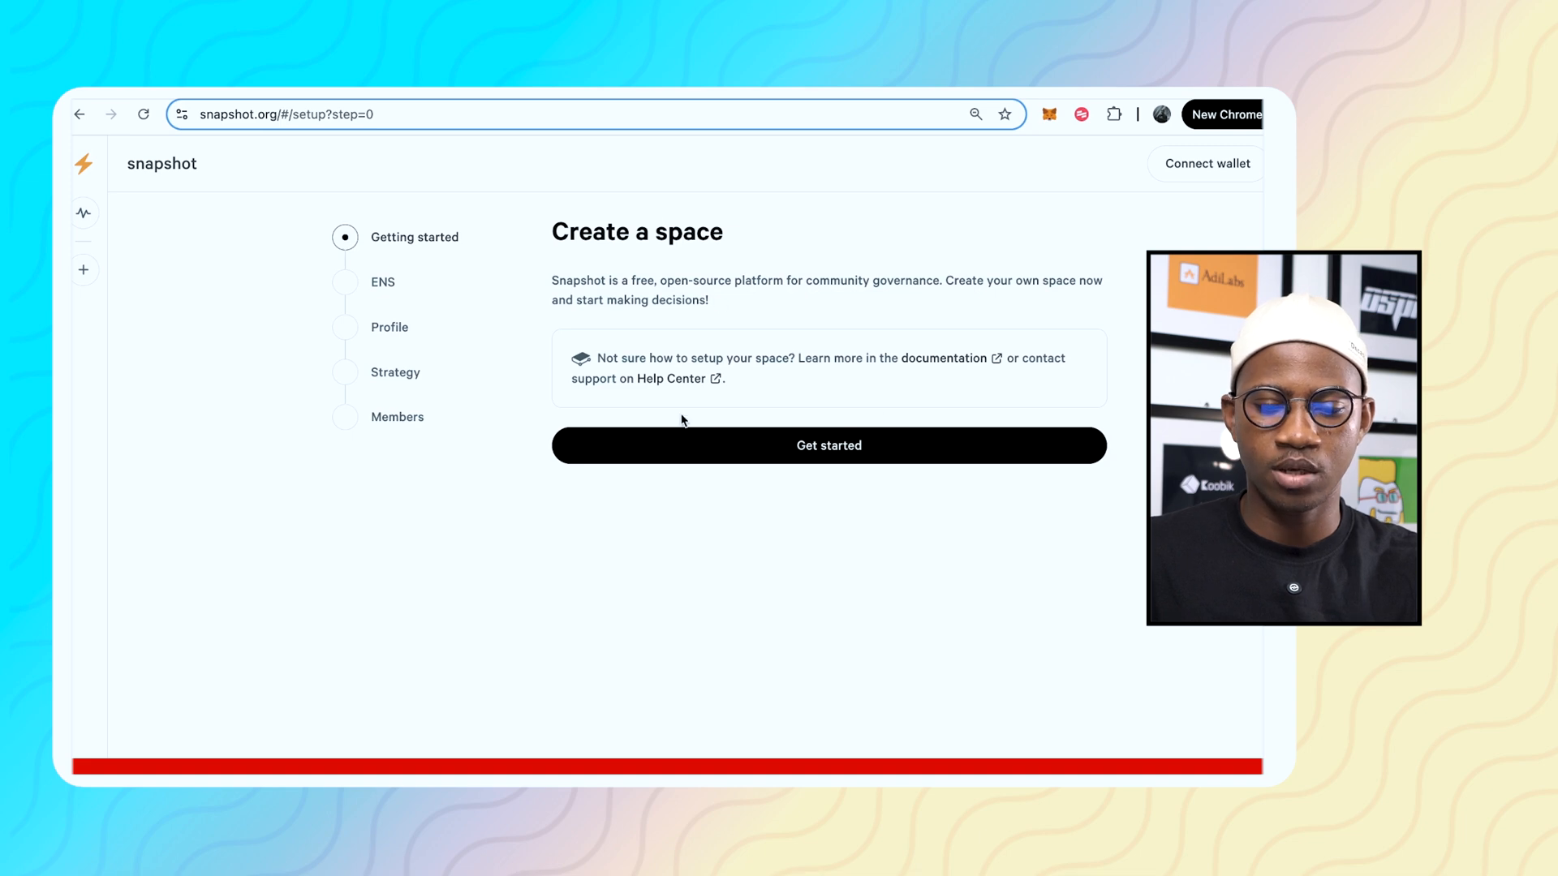
click(838, 454)
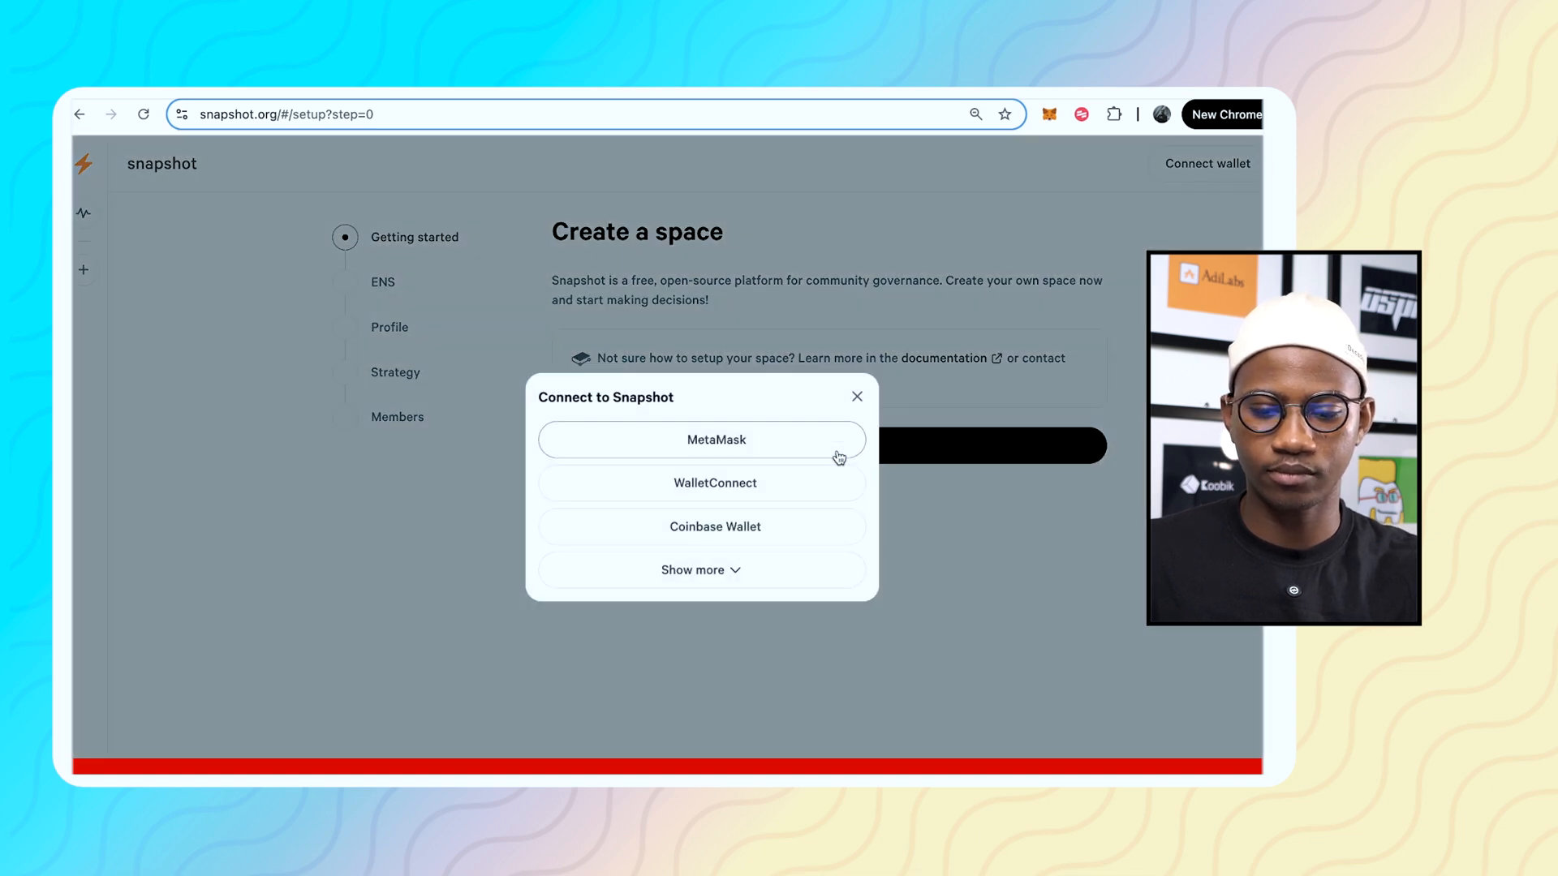
click(765, 442)
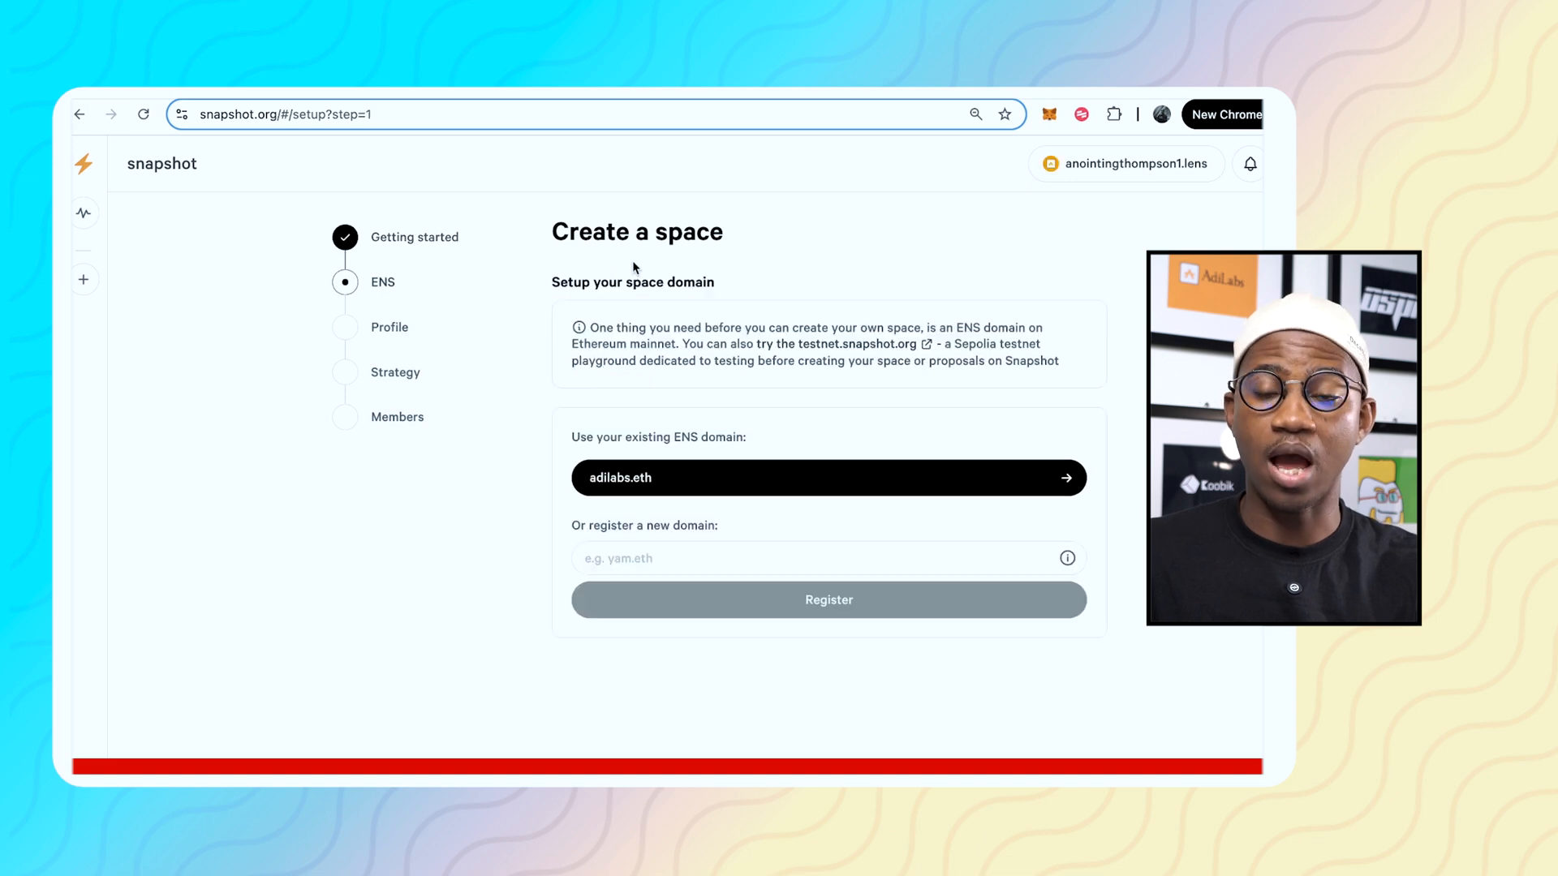
click(713, 488)
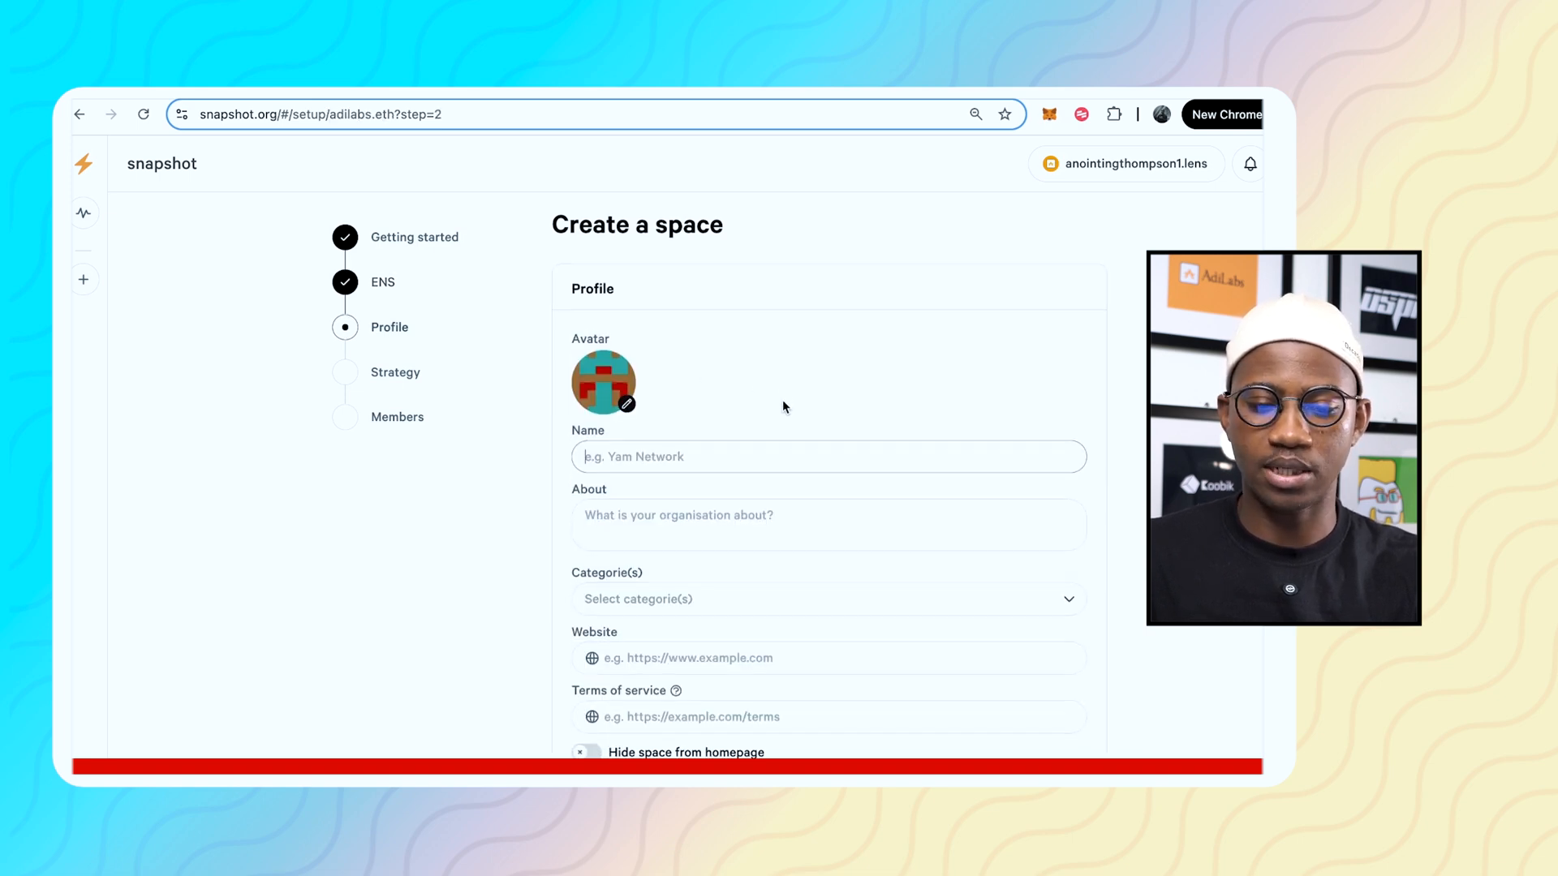
Upload the image AdiLabs 003 main.jpg as the space's avatar
click(627, 404)
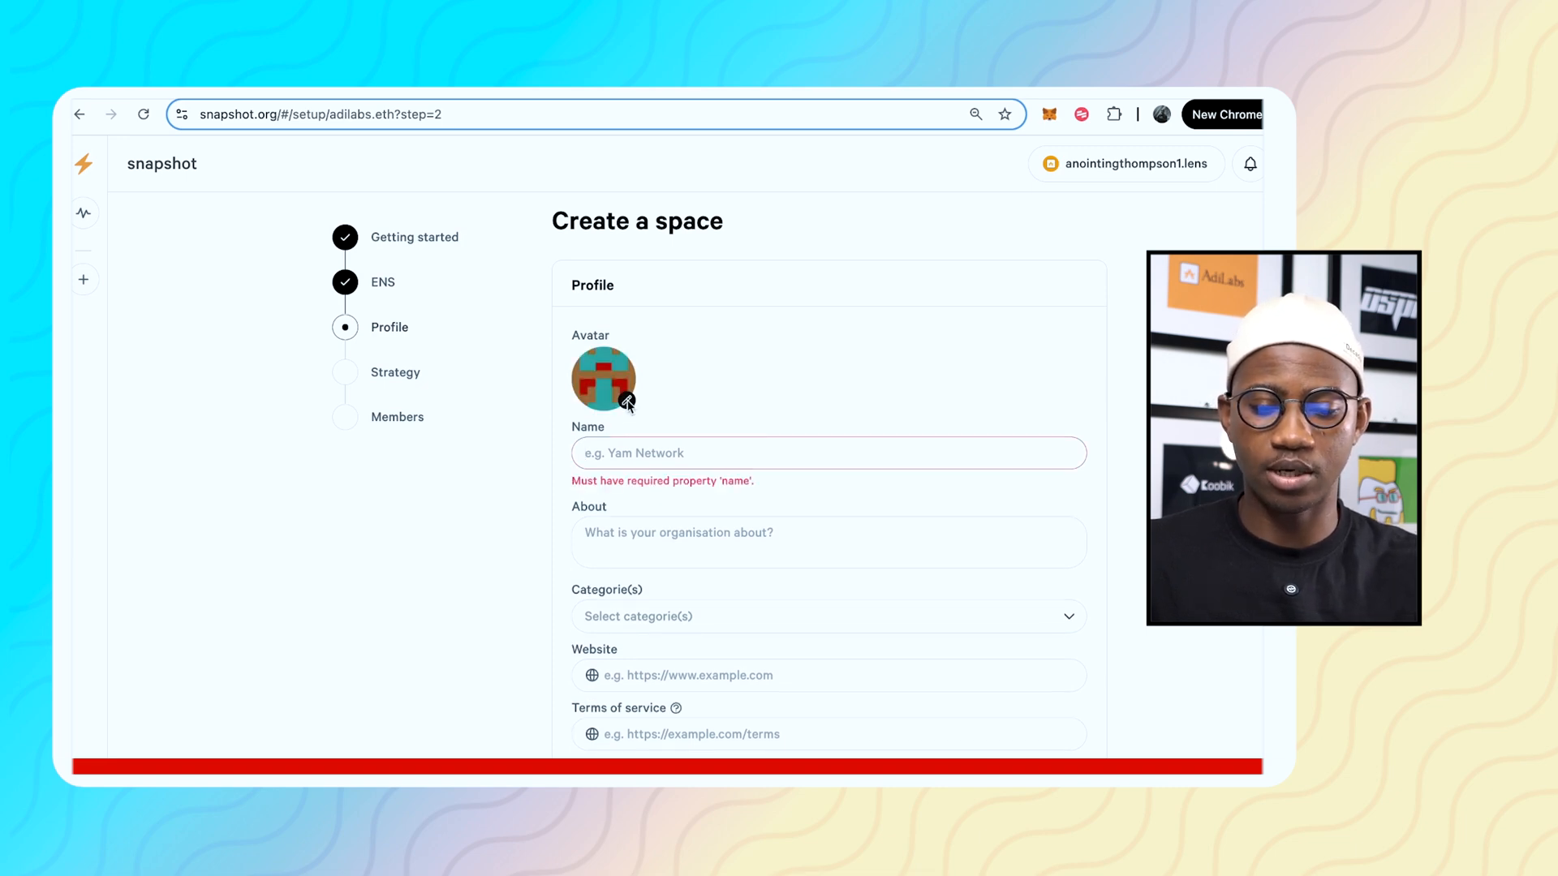
click(619, 365)
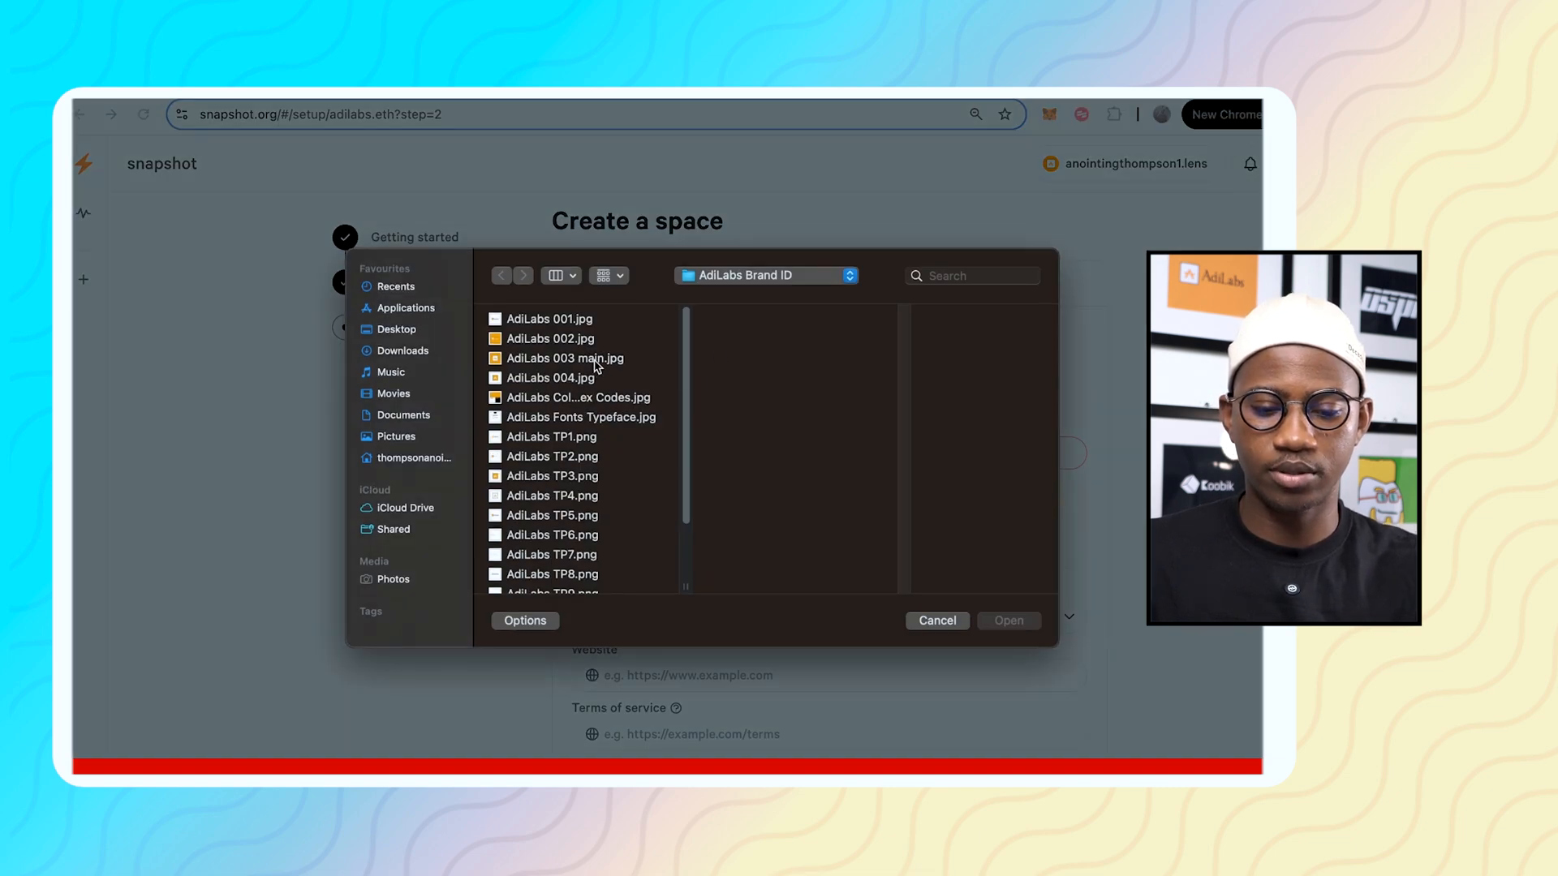
click(596, 361)
click(1009, 622)
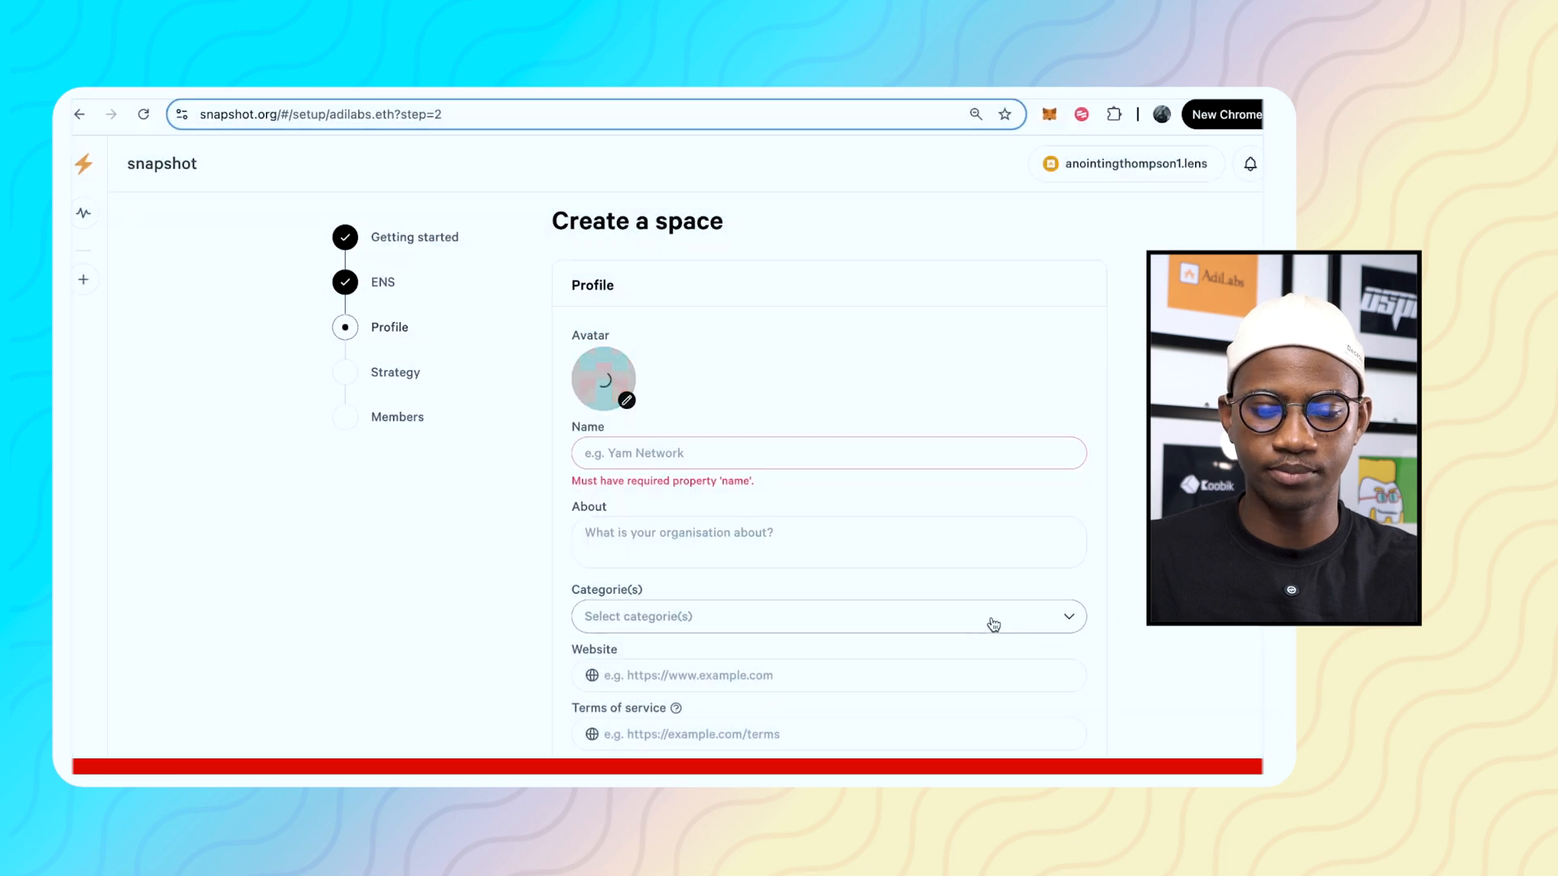
Name the space AdiLabs
click(688, 453)
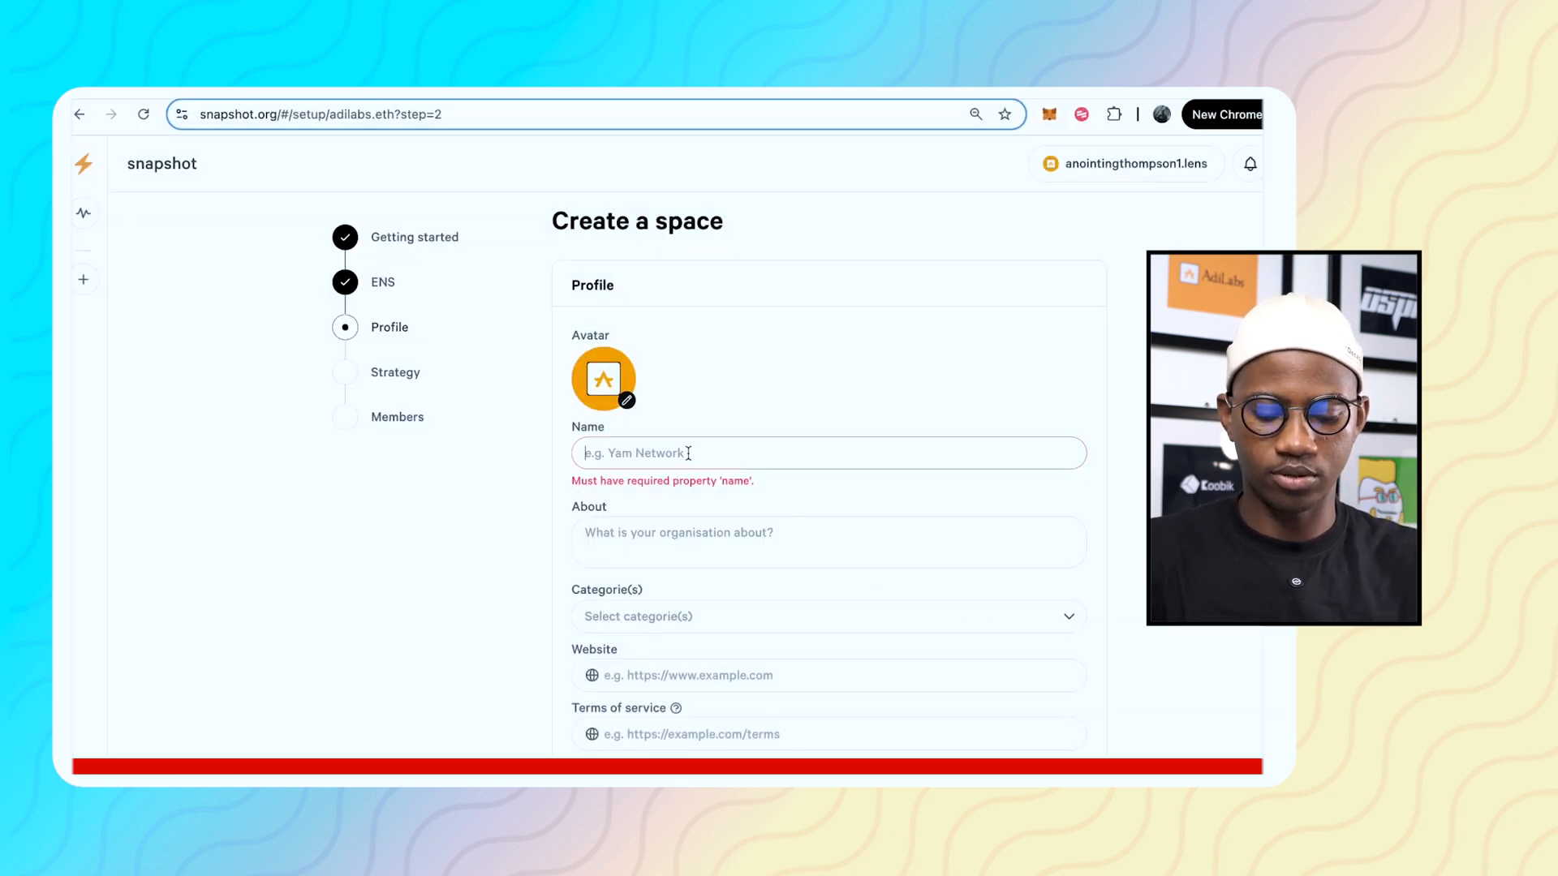
text(AdiL)
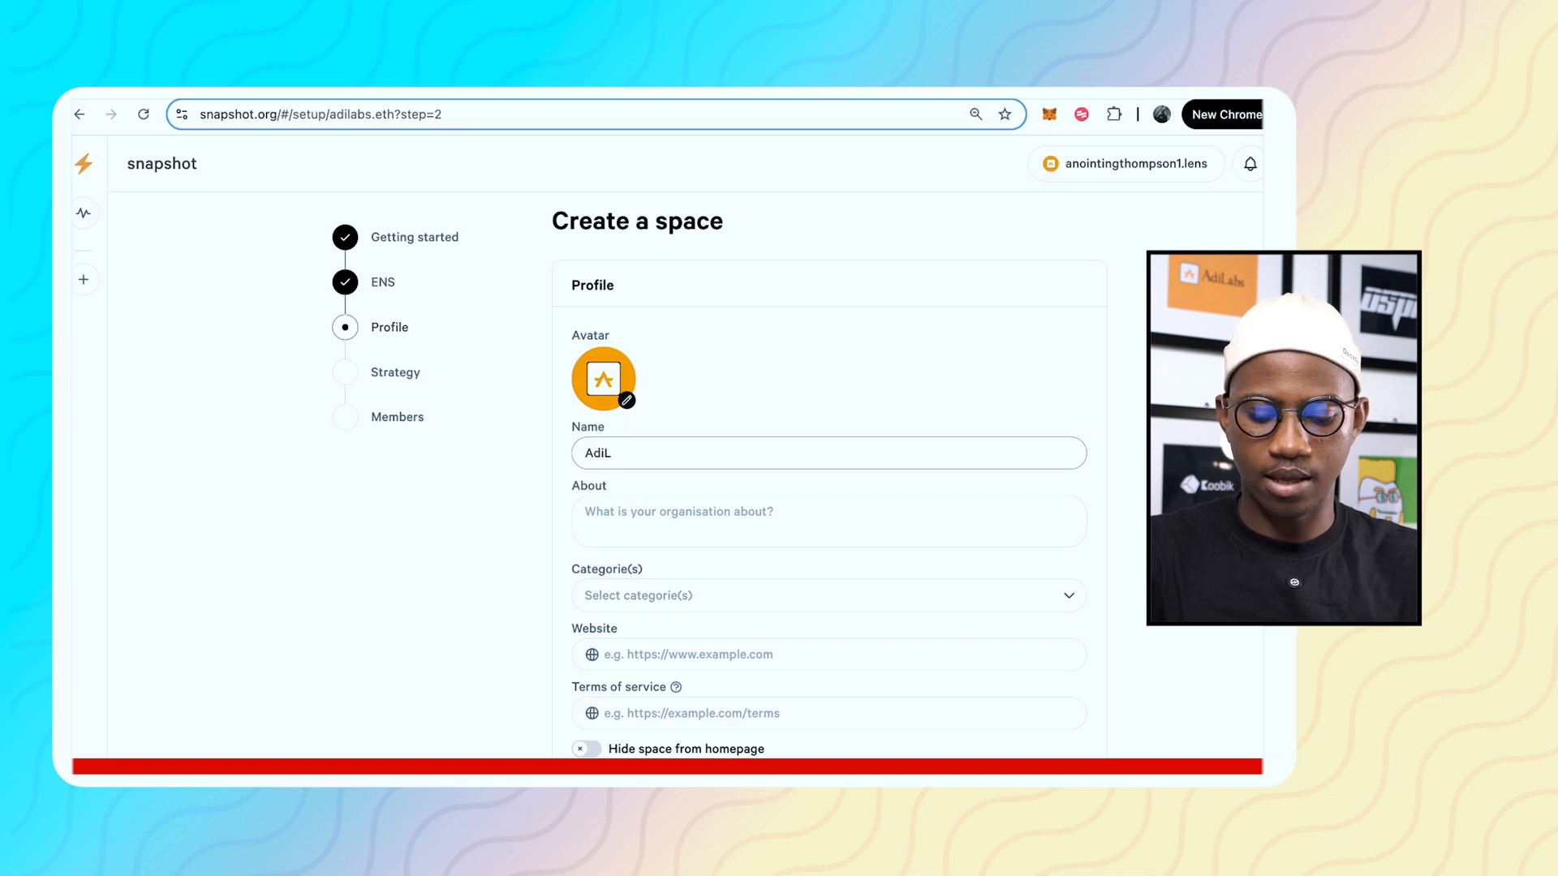
text(abs)
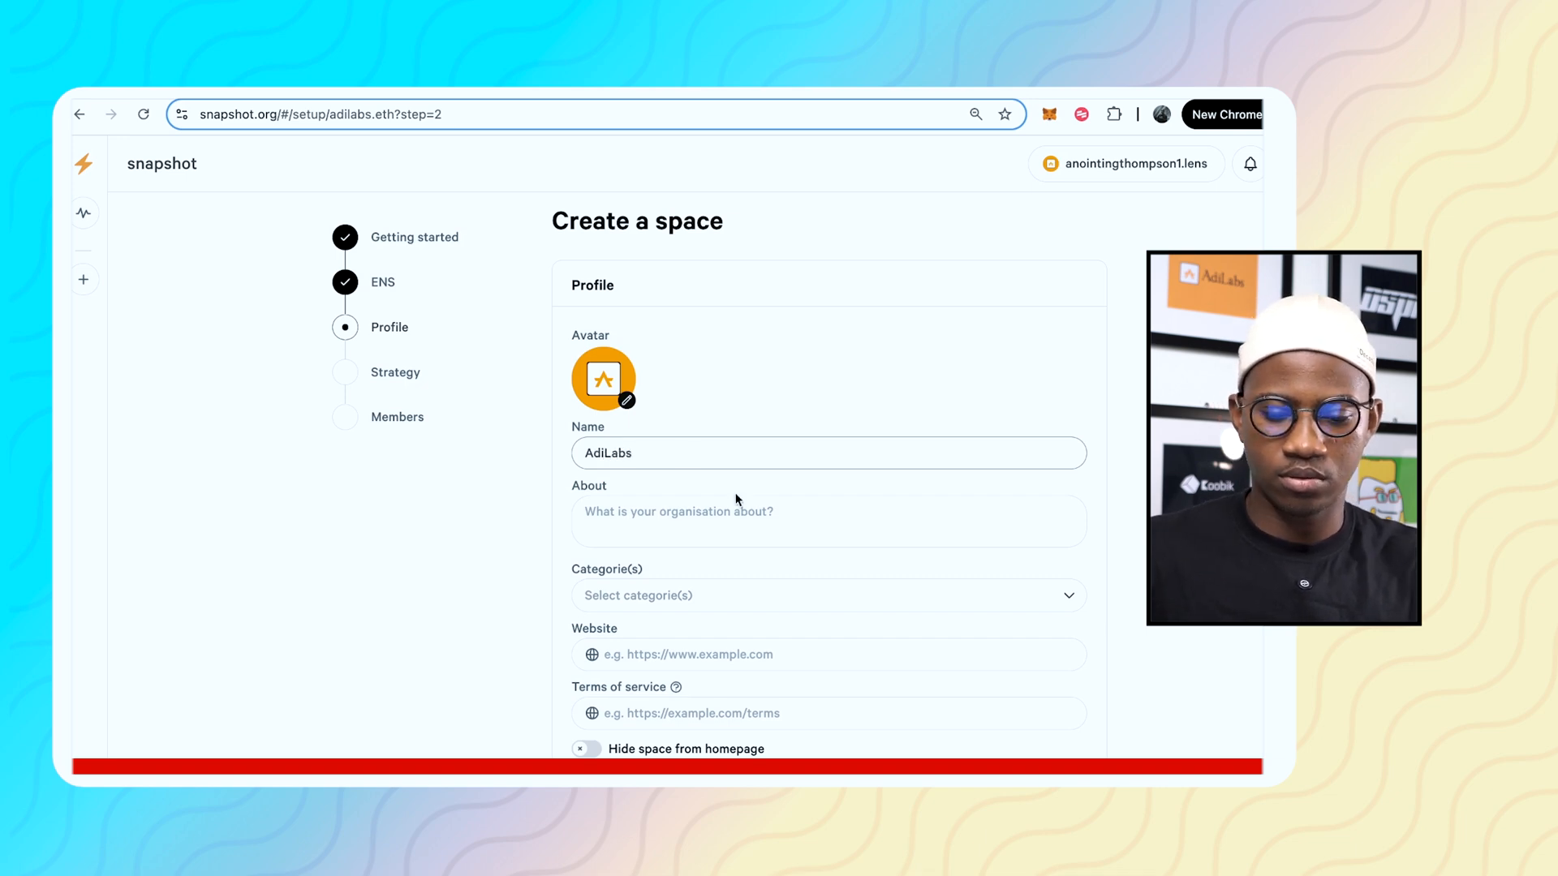
Describe the organisation as "A community of creative educational video producers.", accepting the spelling correction to "creative"
click(704, 517)
text(A community of creatives)
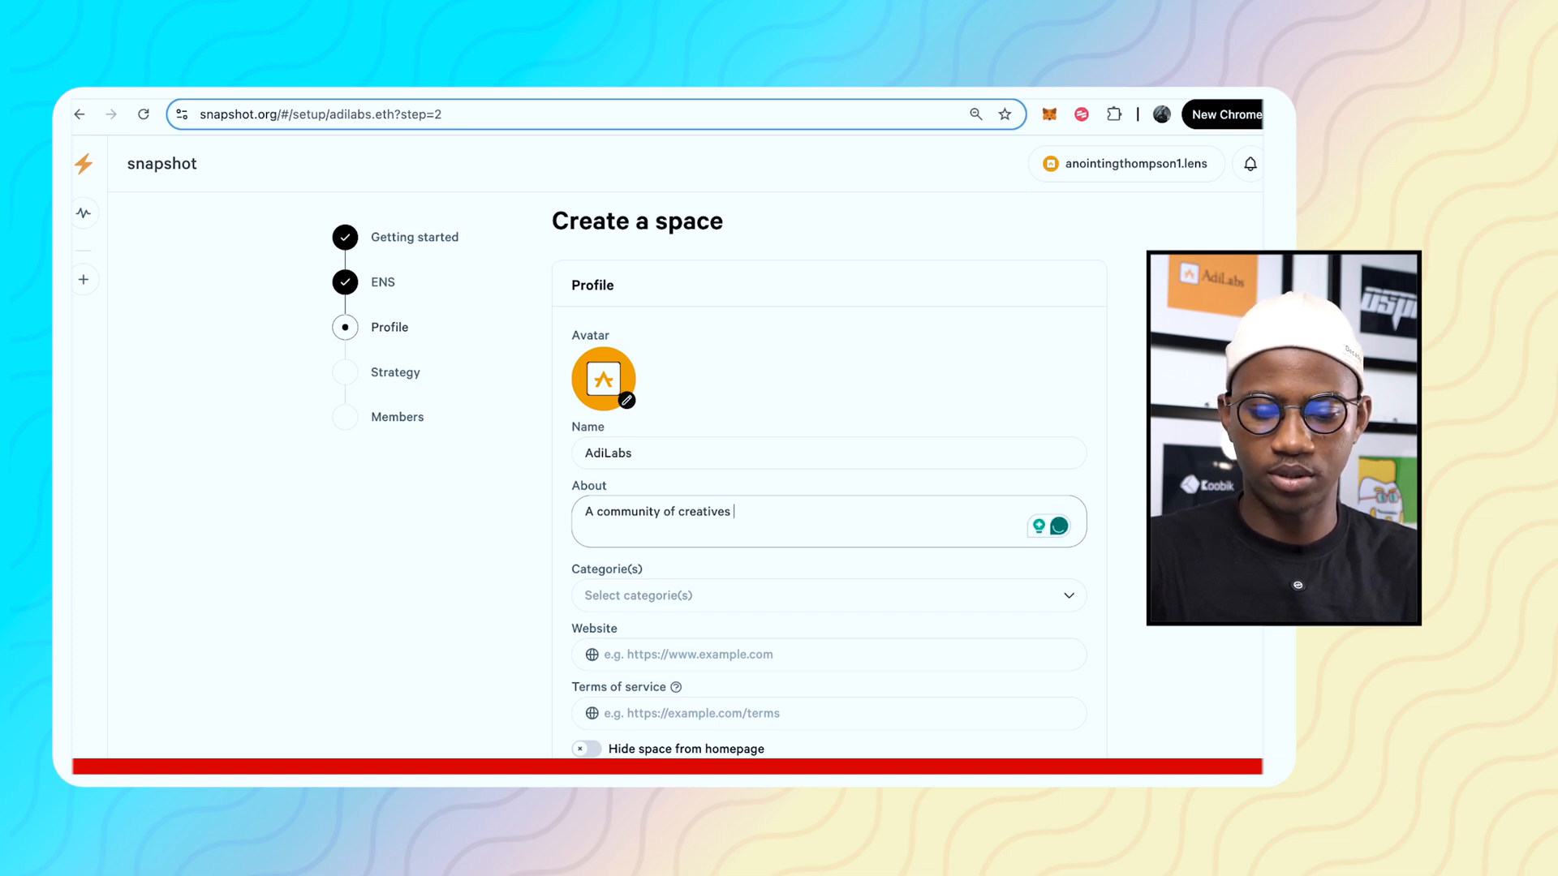
text(educational video)
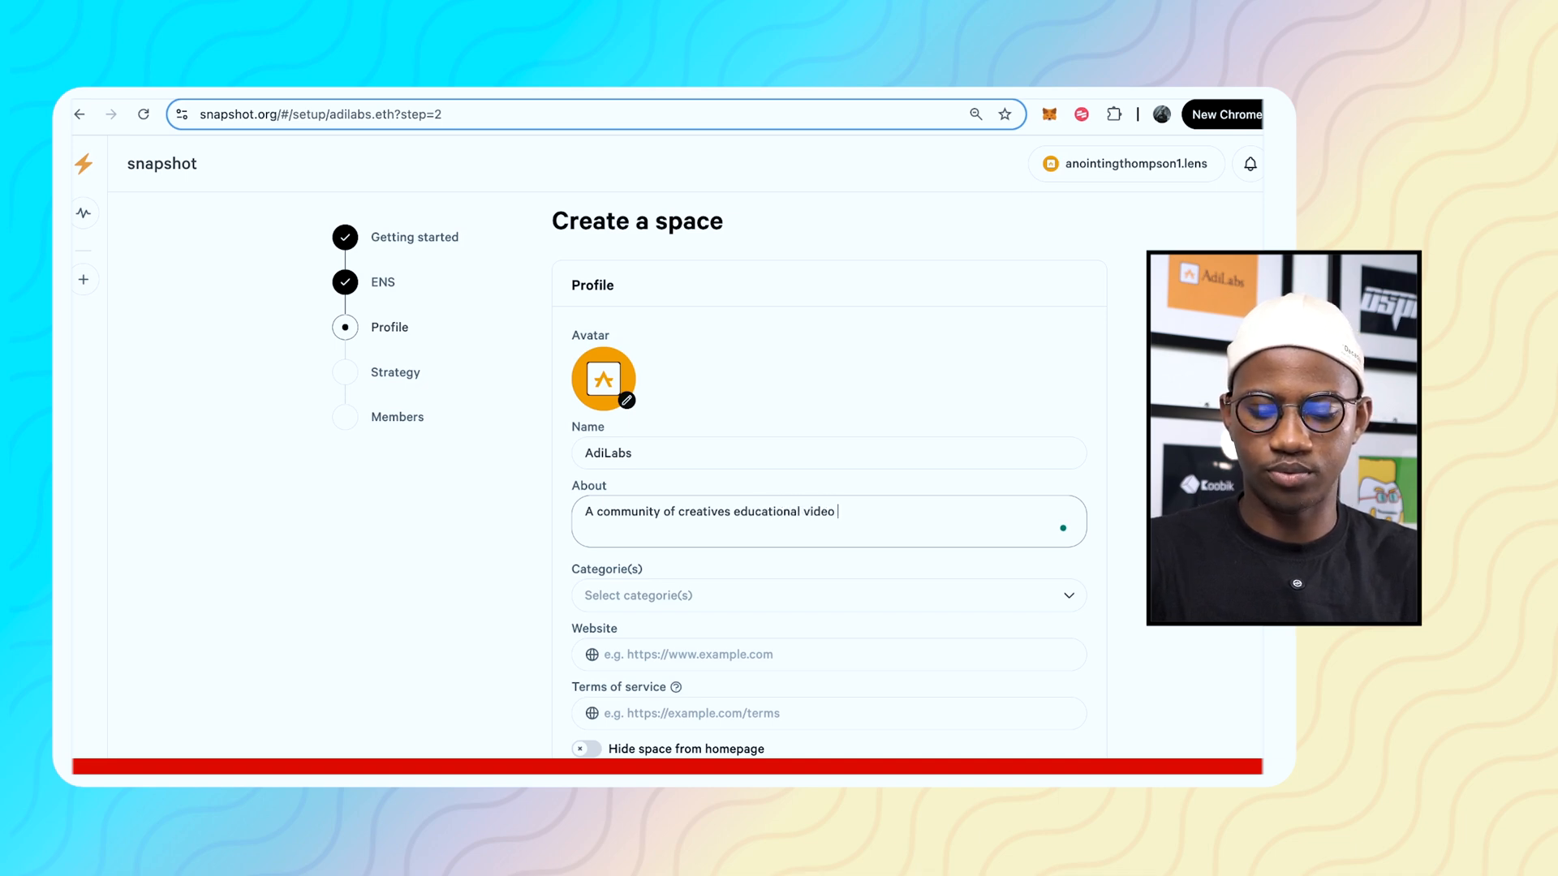
text(cers.)
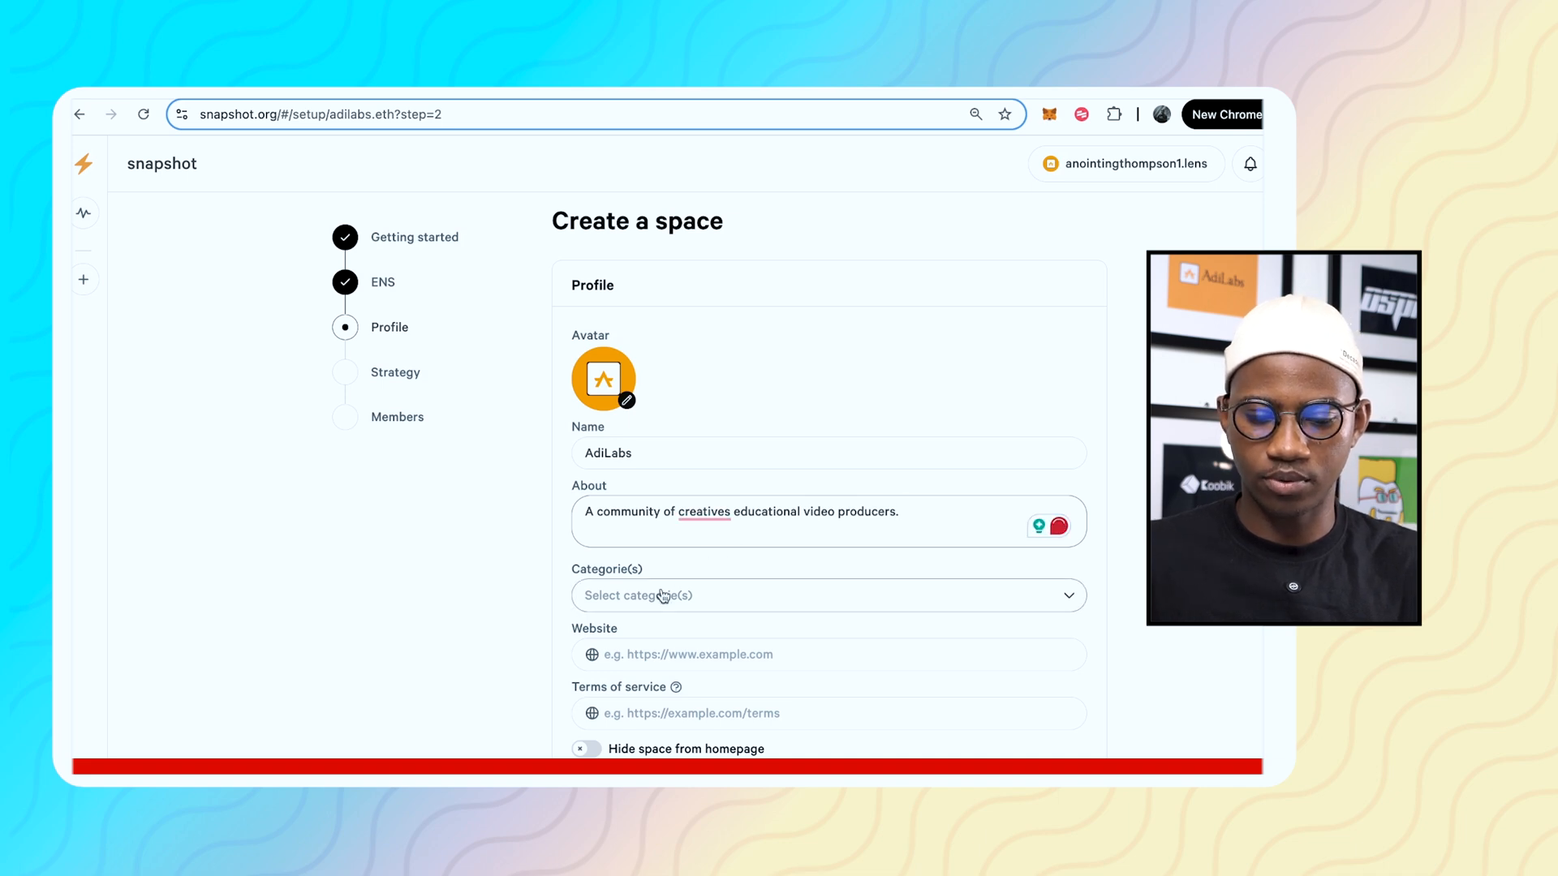
mouse_move(703, 507)
click(704, 559)
Assign the Media category to the space
click(641, 596)
scroll(713, 695, down, 3)
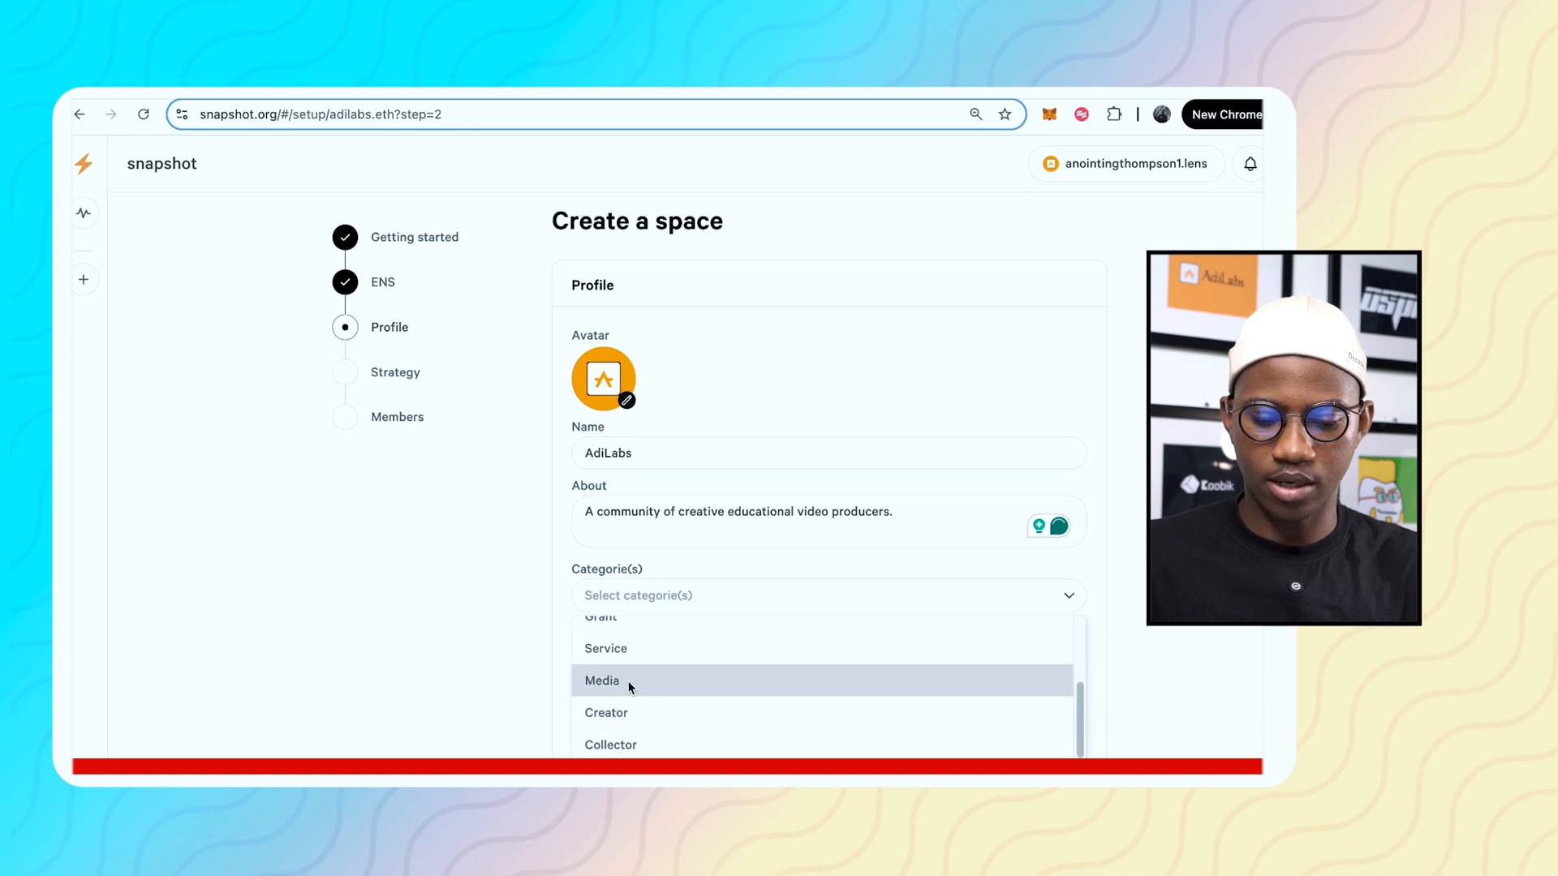
click(632, 680)
click(667, 556)
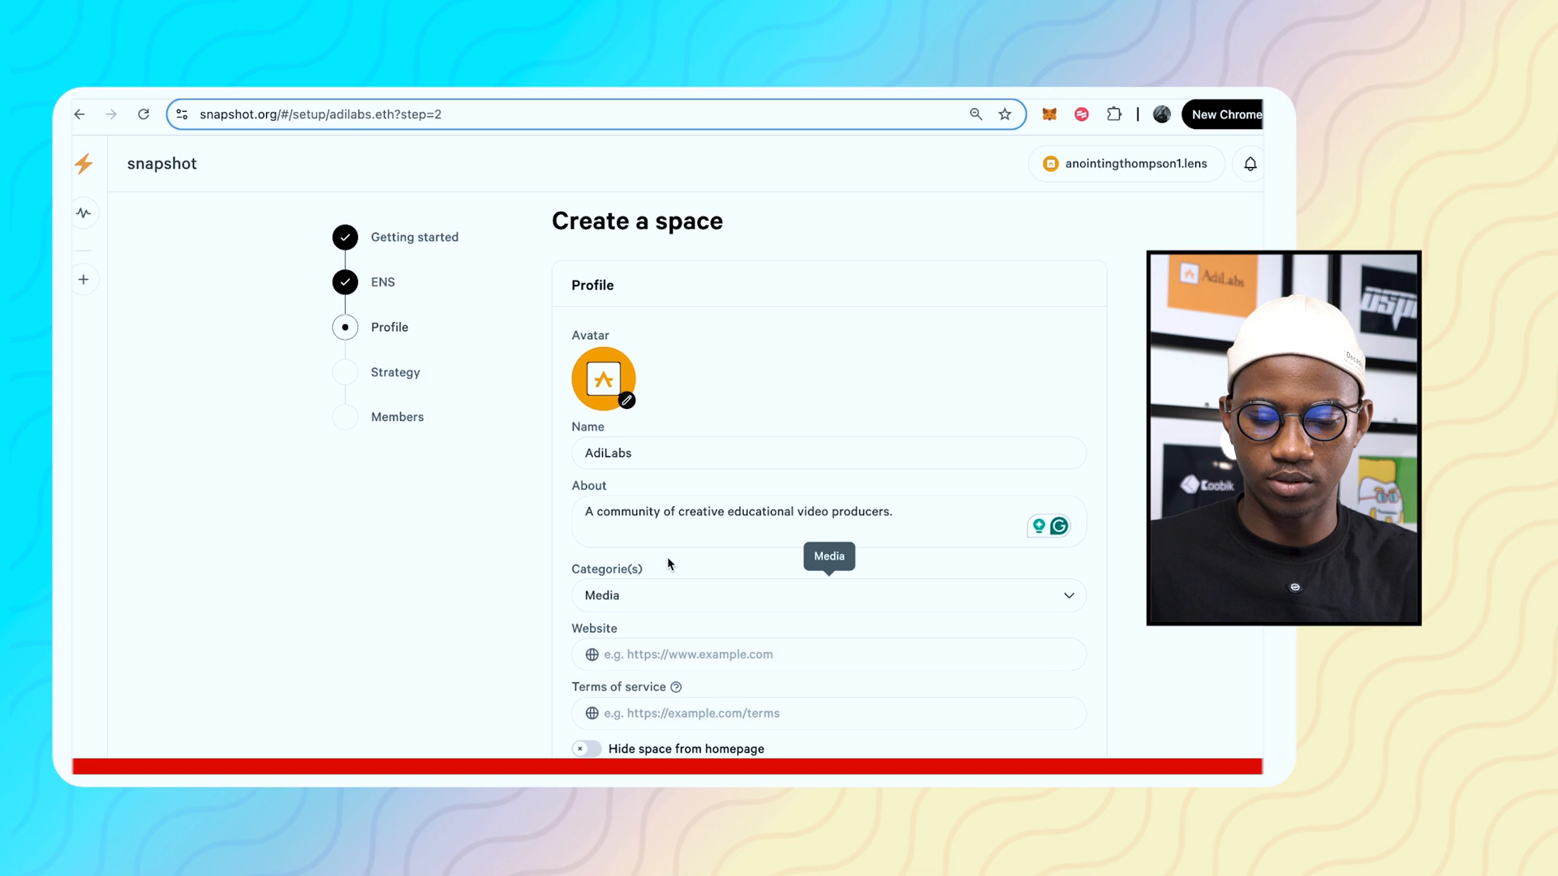
click(647, 652)
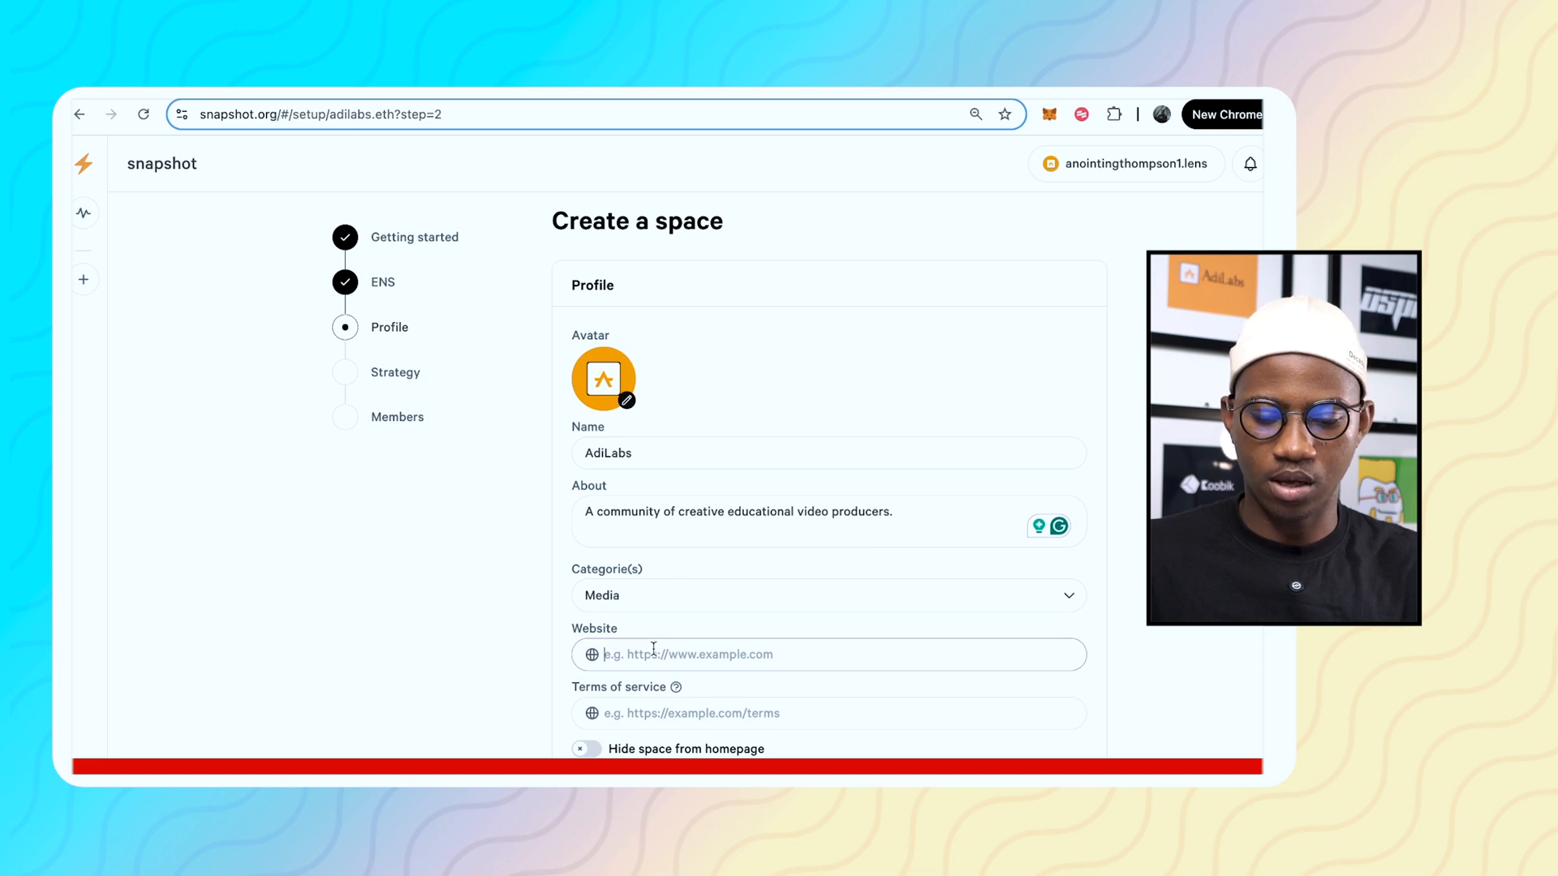
scroll(667, 634, down, 1)
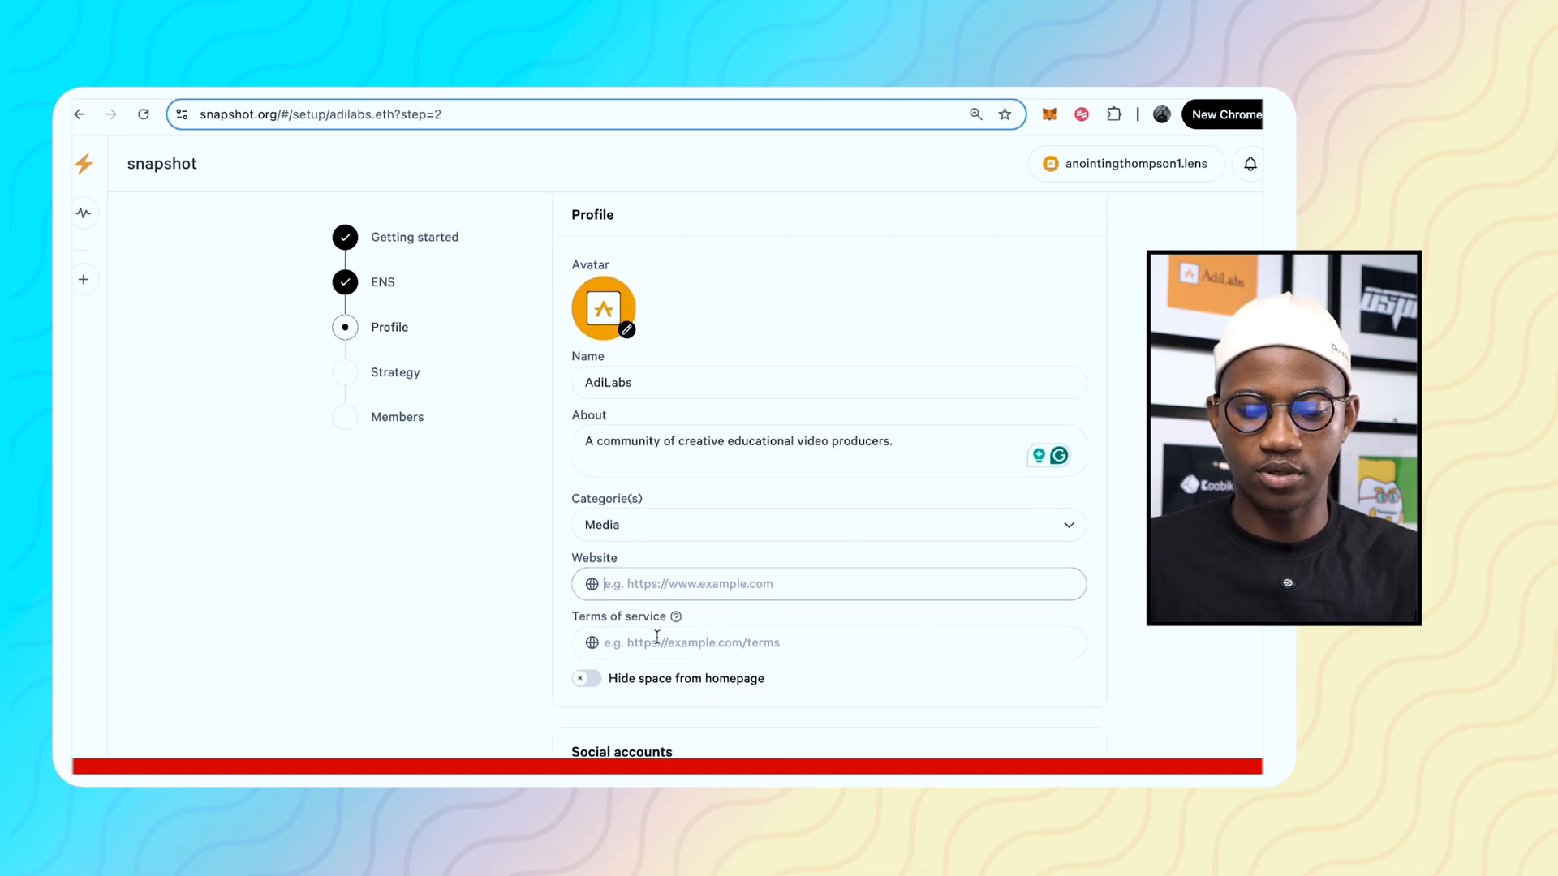
click(649, 632)
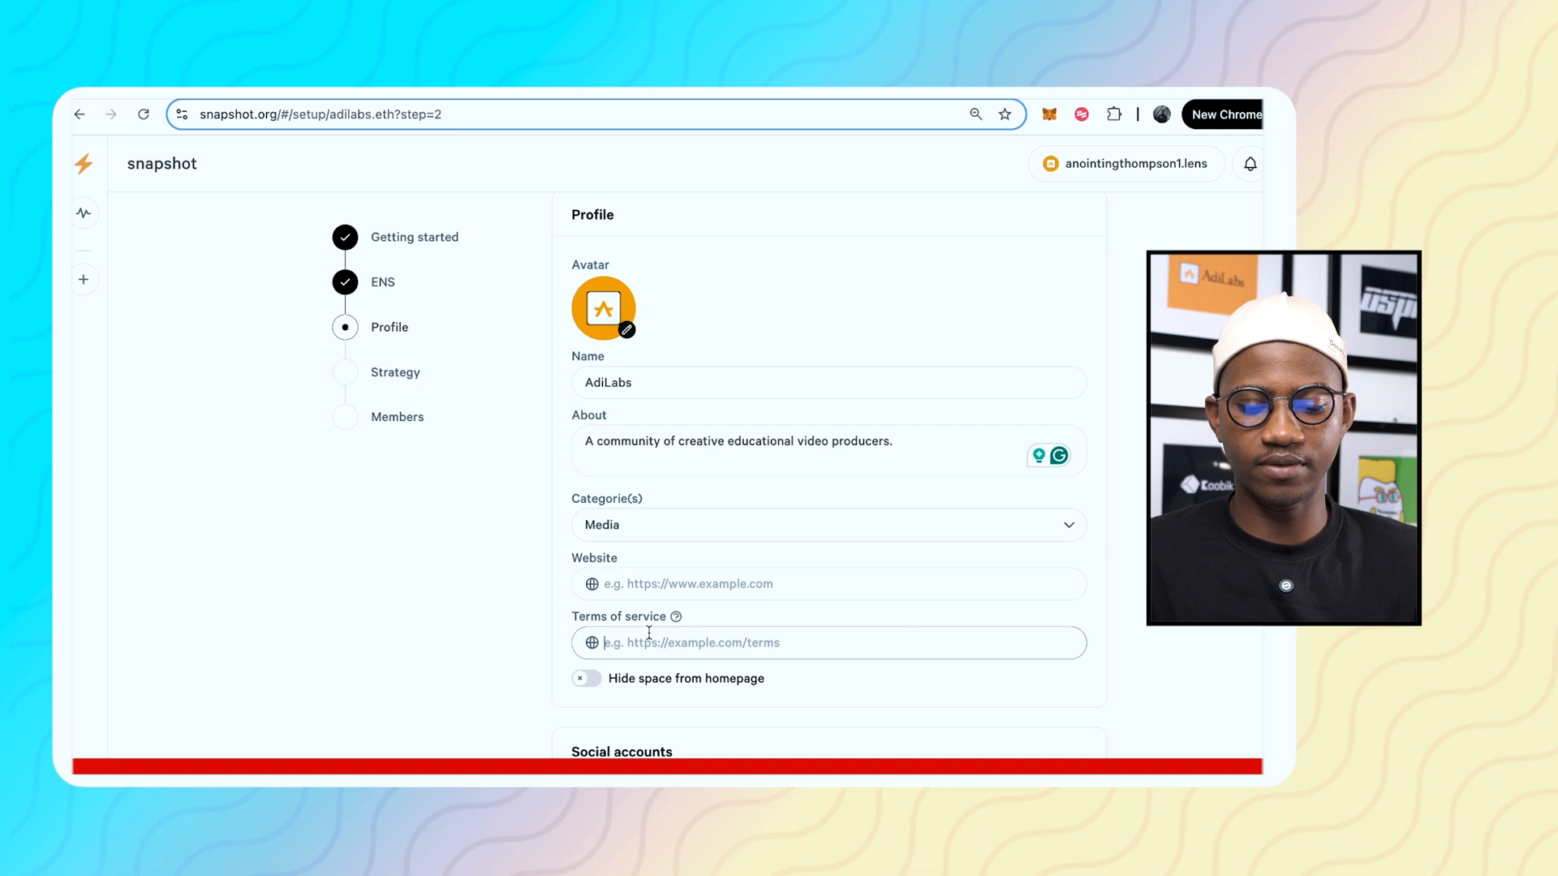
scroll(625, 607, down, 2)
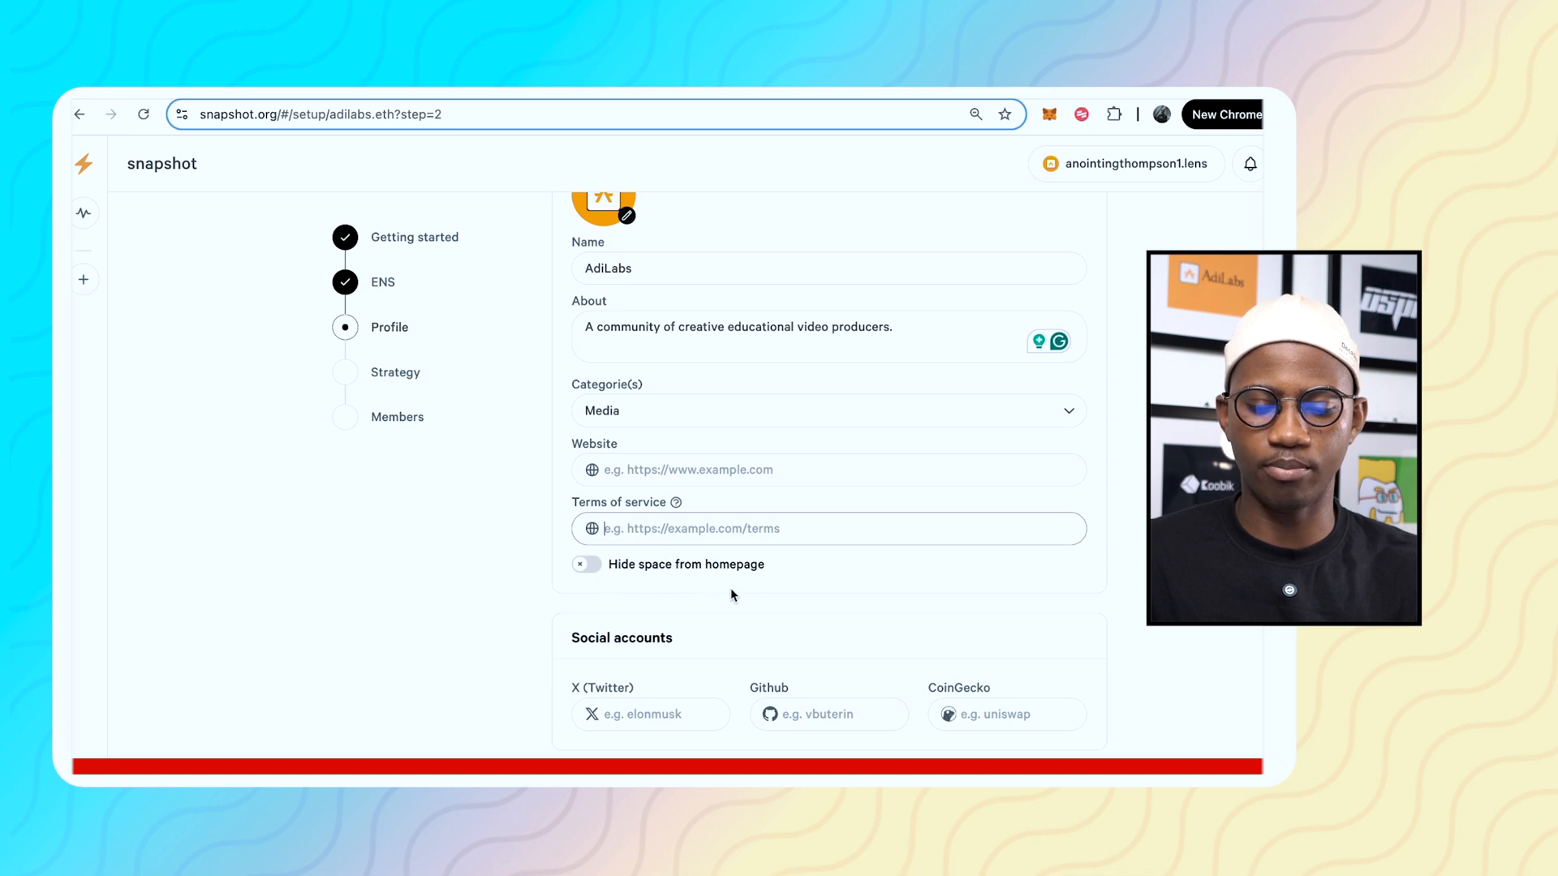
Set the space's X (Twitter) account to AdiLabs_info and continue to the voting strategy setup
click(658, 712)
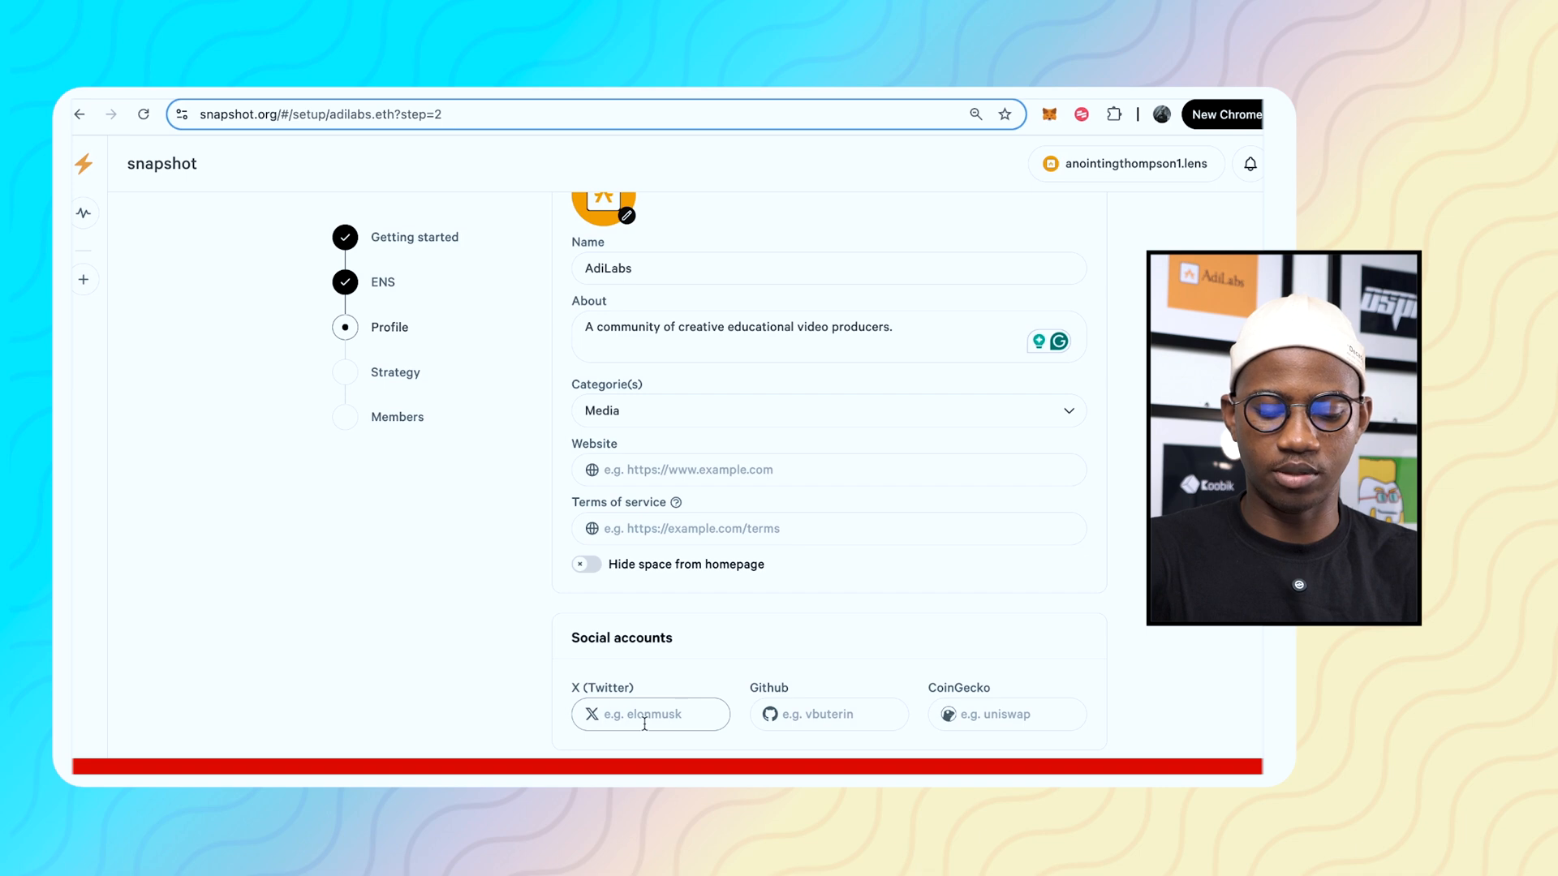
text(Adi)
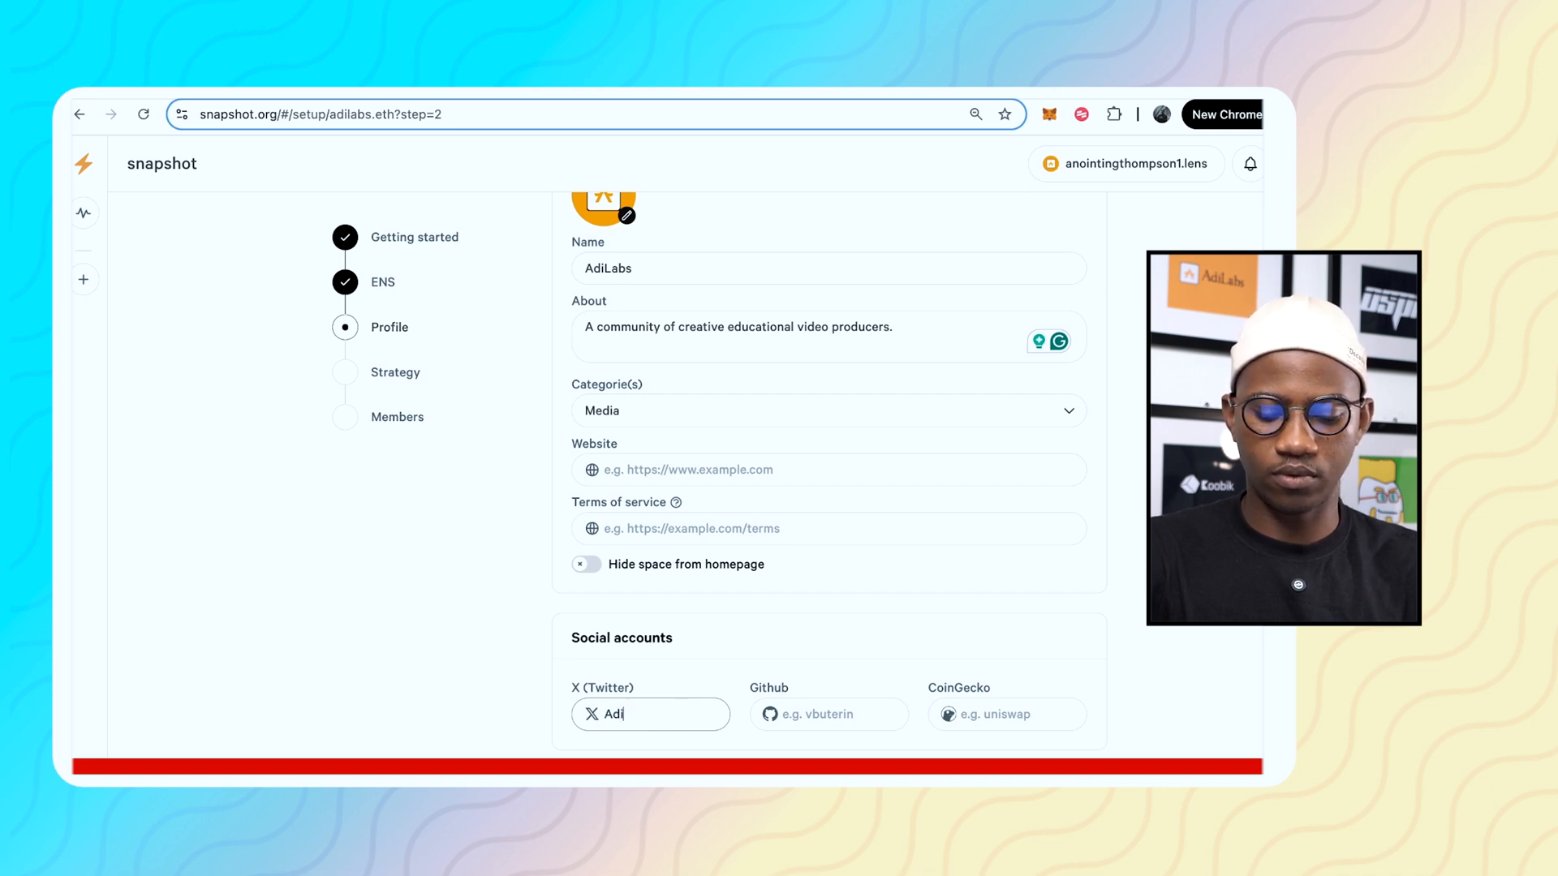
text(Labs_info)
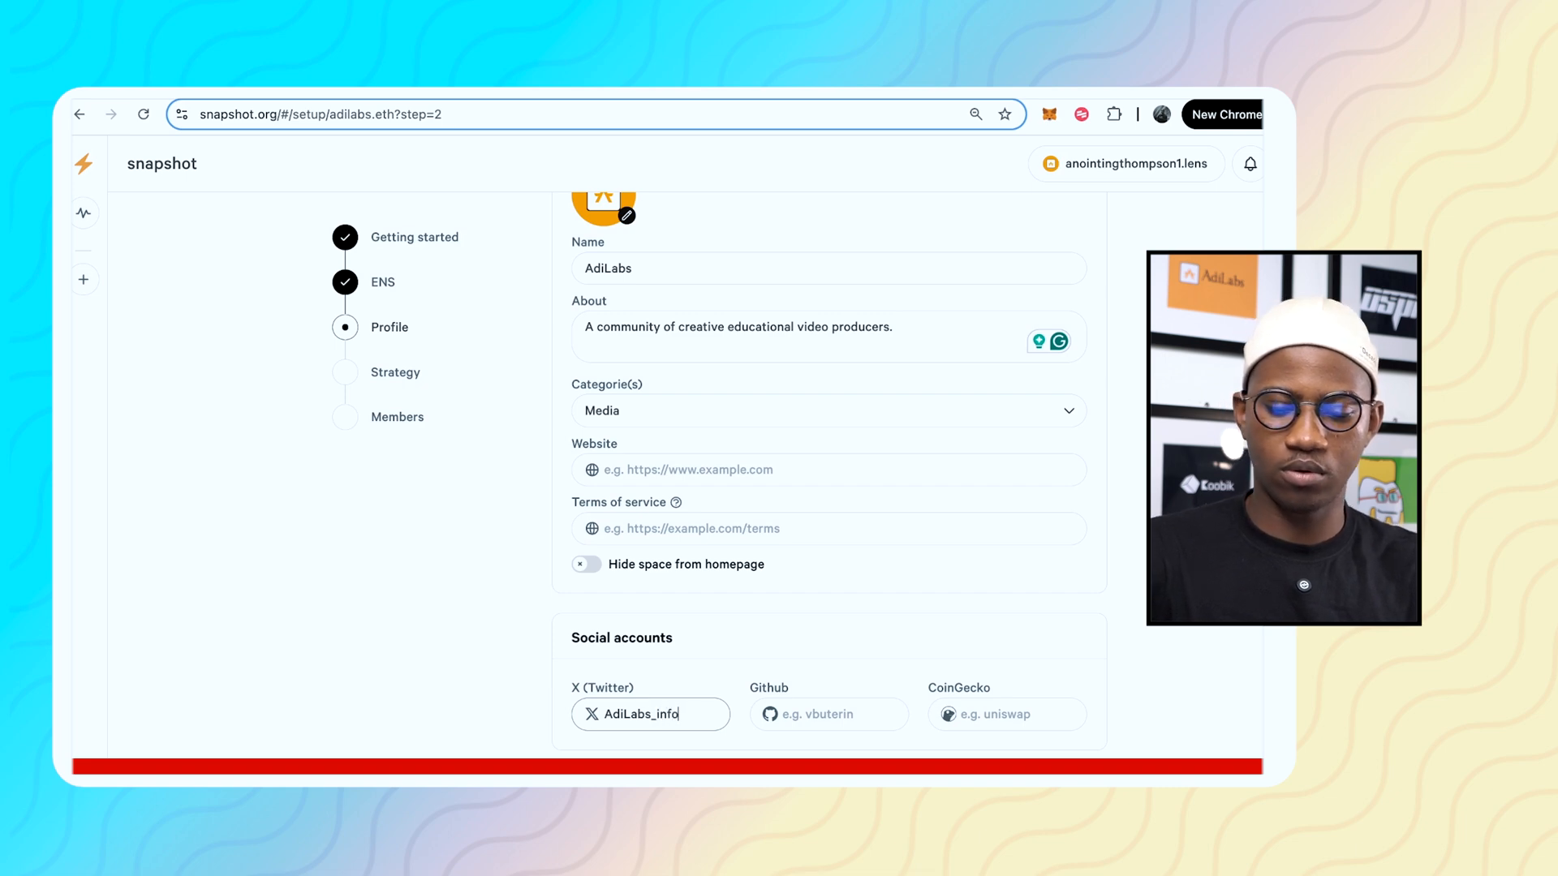
key(Tab)
key(Tab)
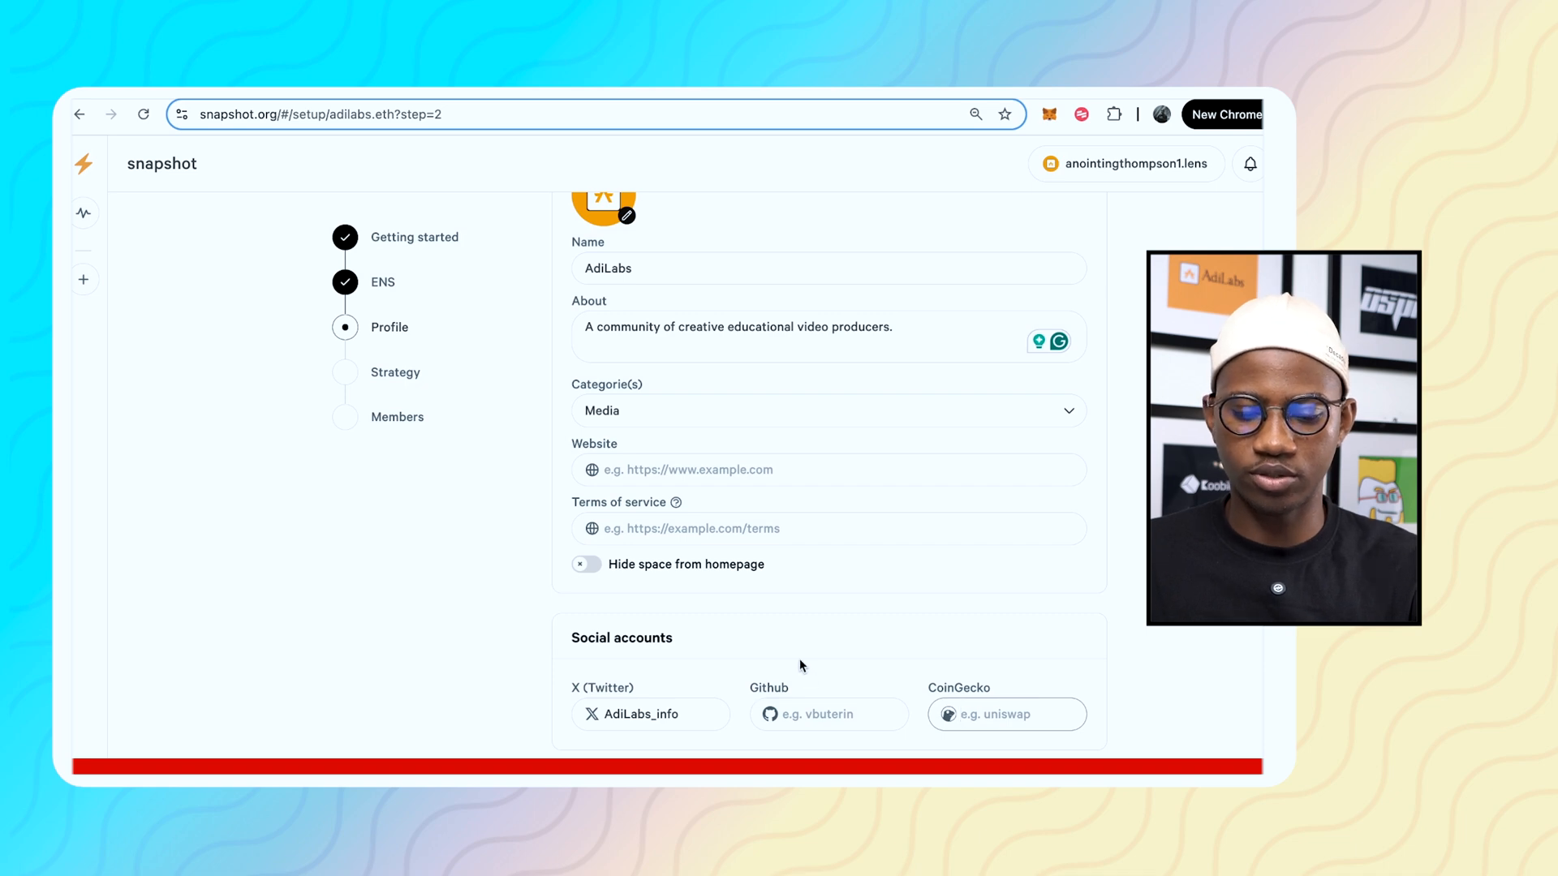
scroll(800, 662, up, 3)
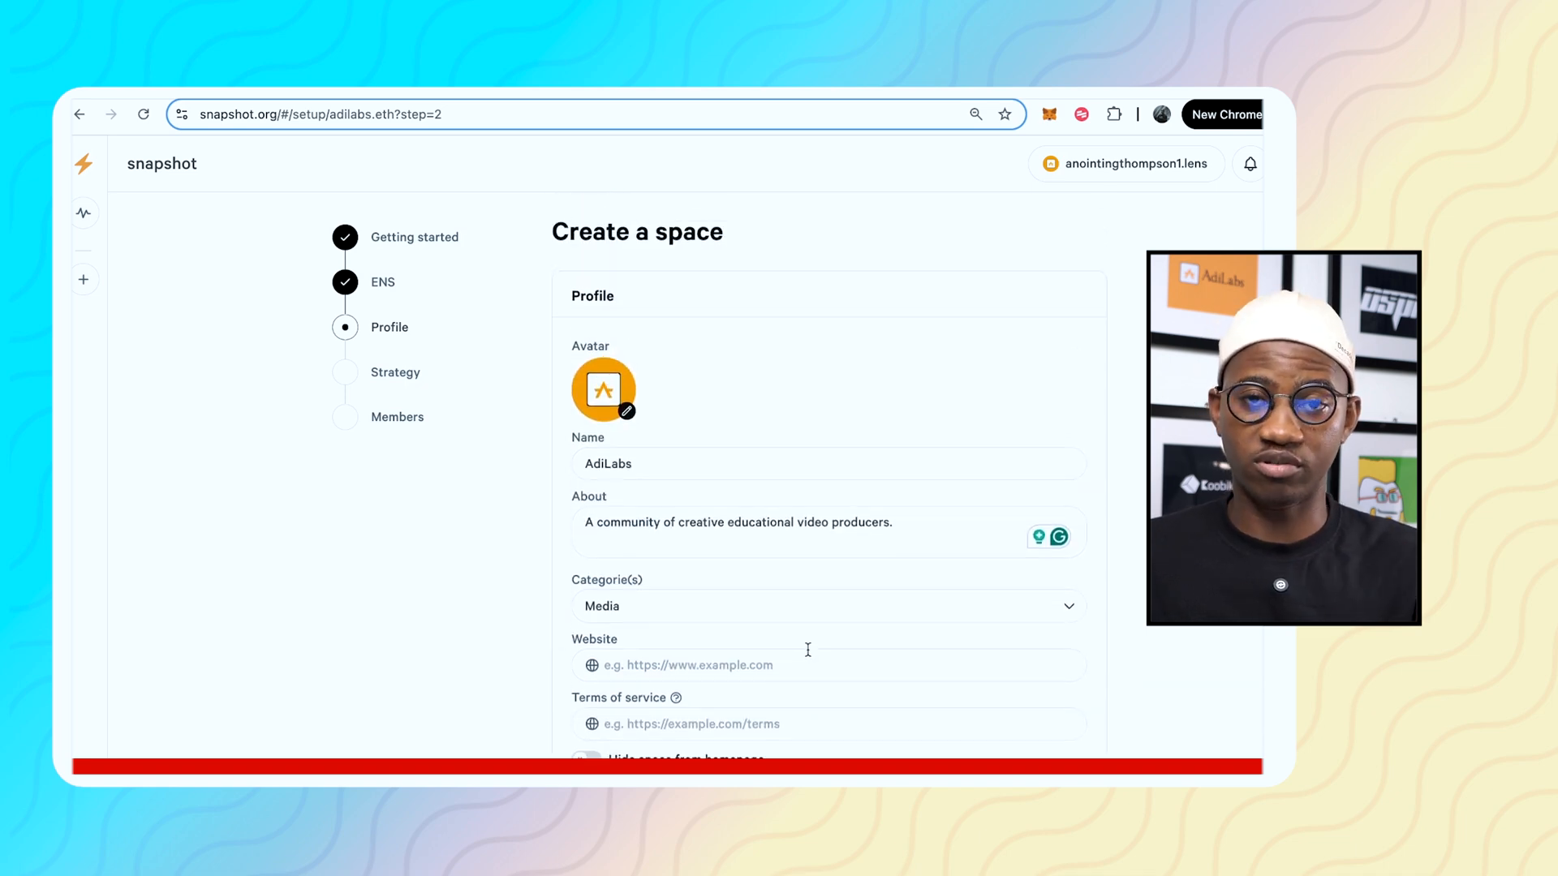
scroll(824, 674, down, 3)
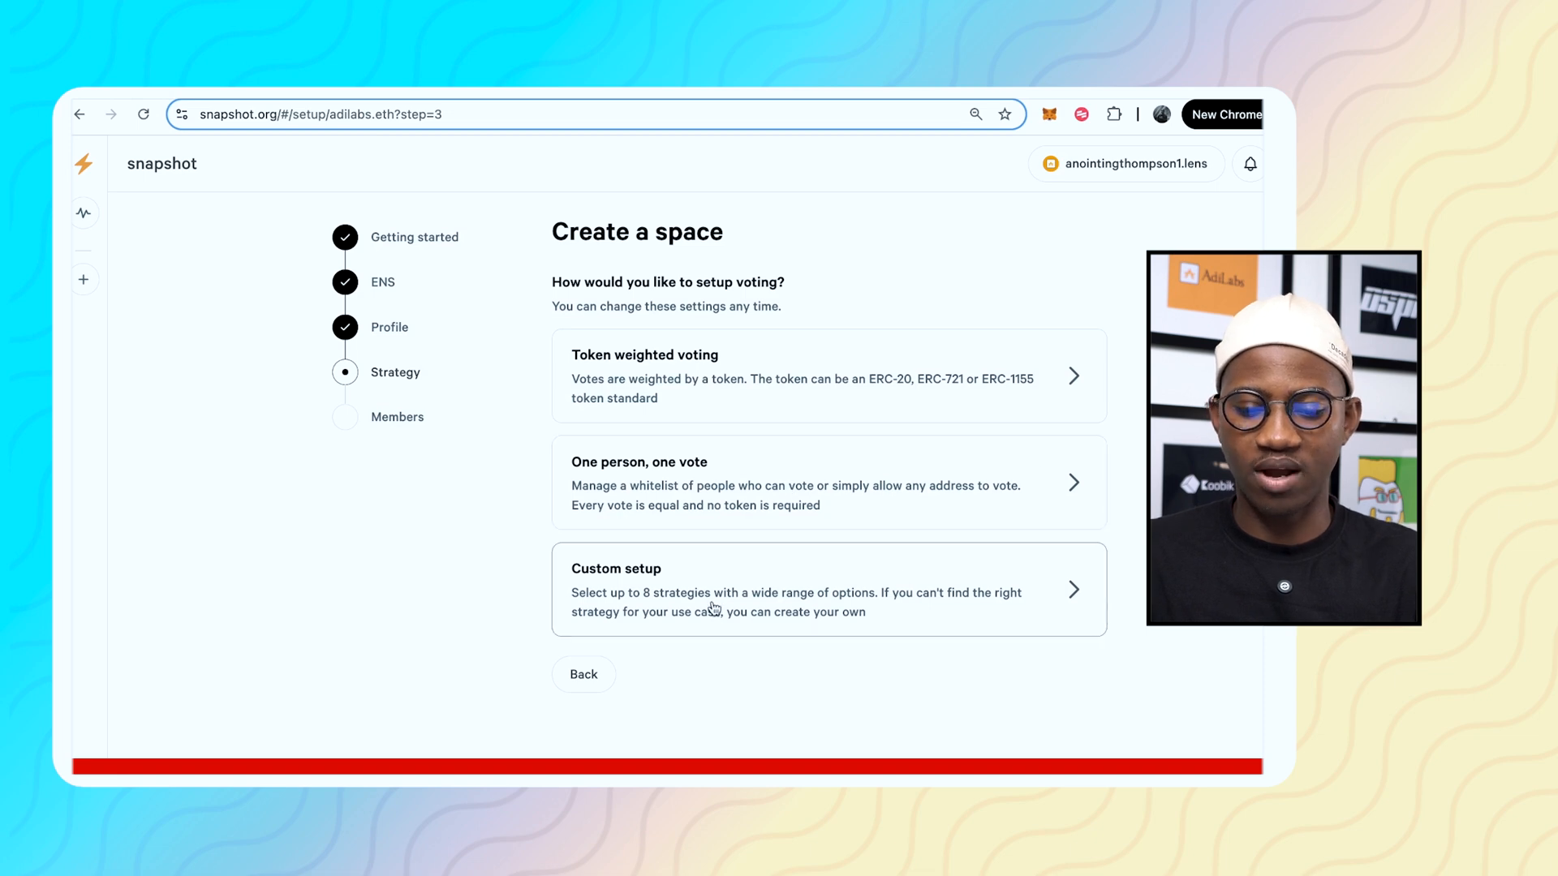
Set up token weighted voting on Ethereum with the ERC-20 token contract 0xA0b86991c6218b36c1d19D4a2e9Eb0cE3606eB48 and continue to the member settings
click(761, 376)
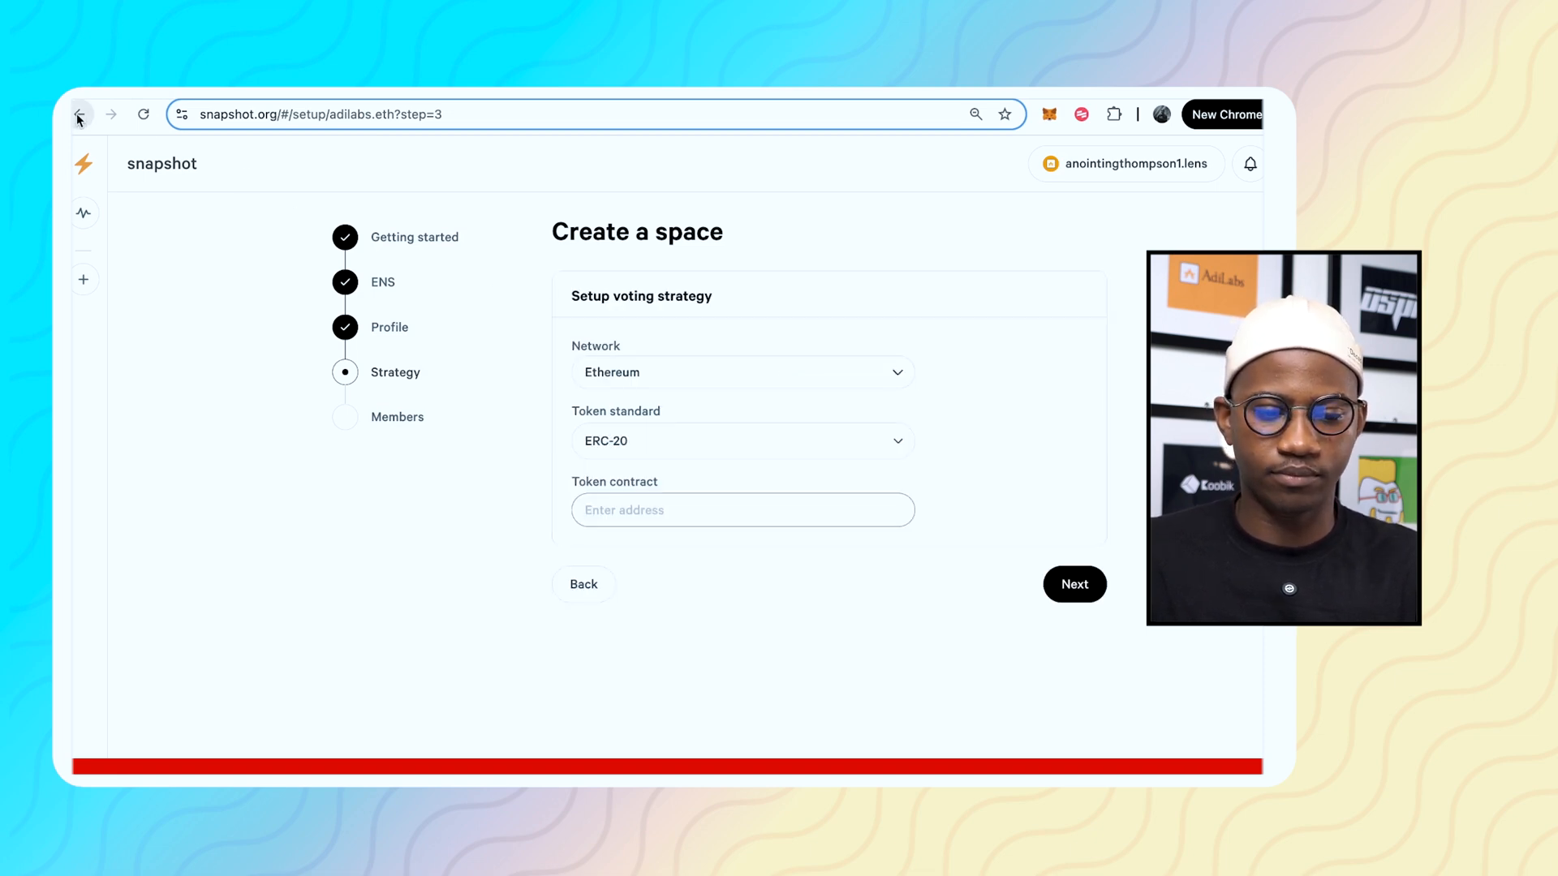
click(585, 585)
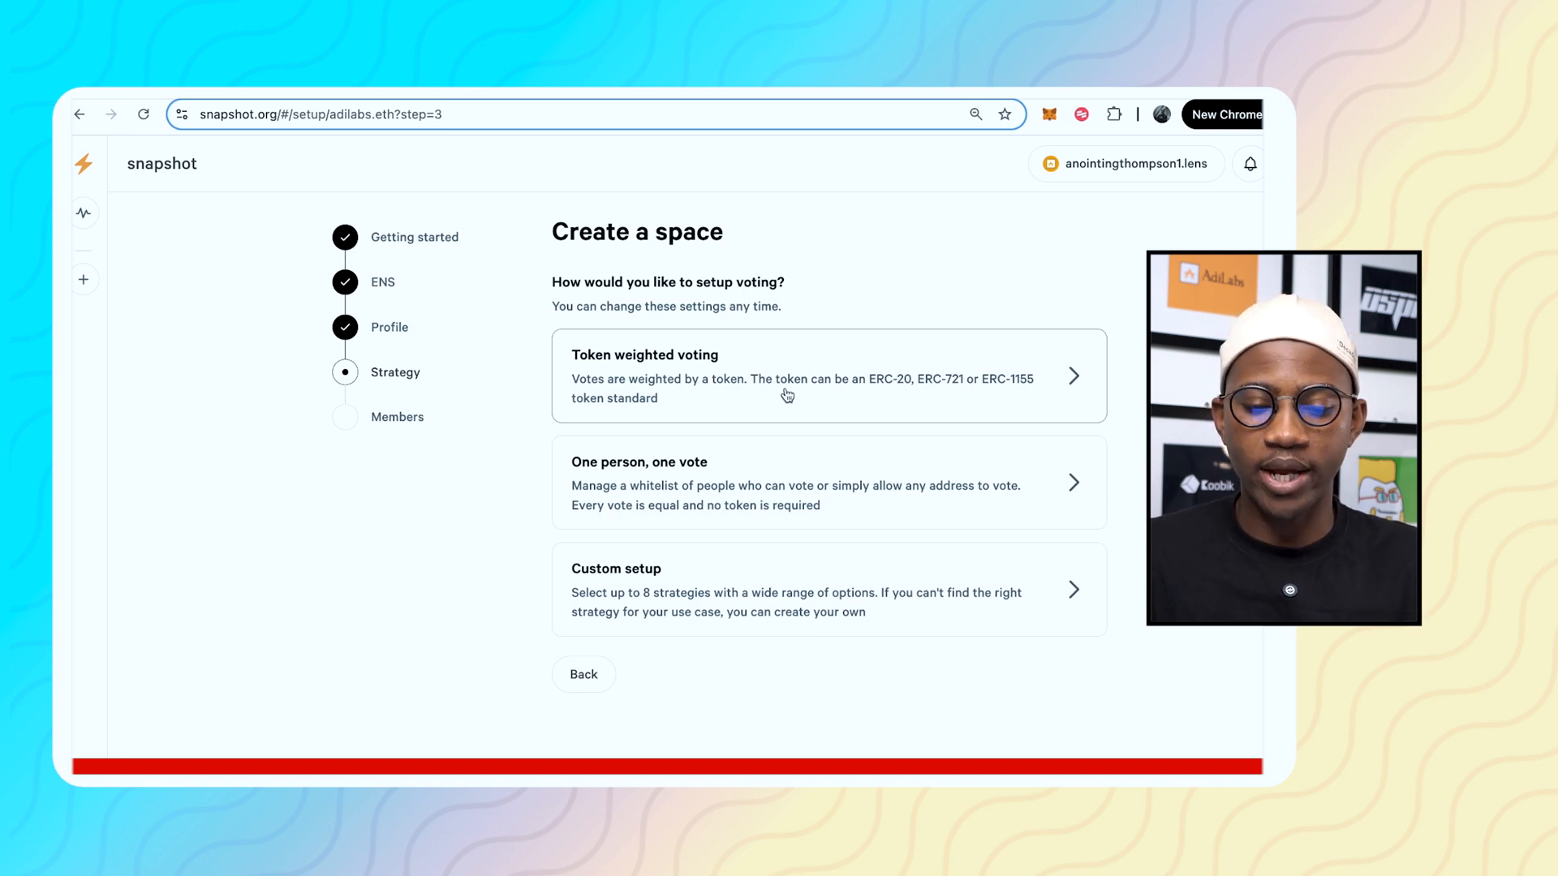
click(906, 382)
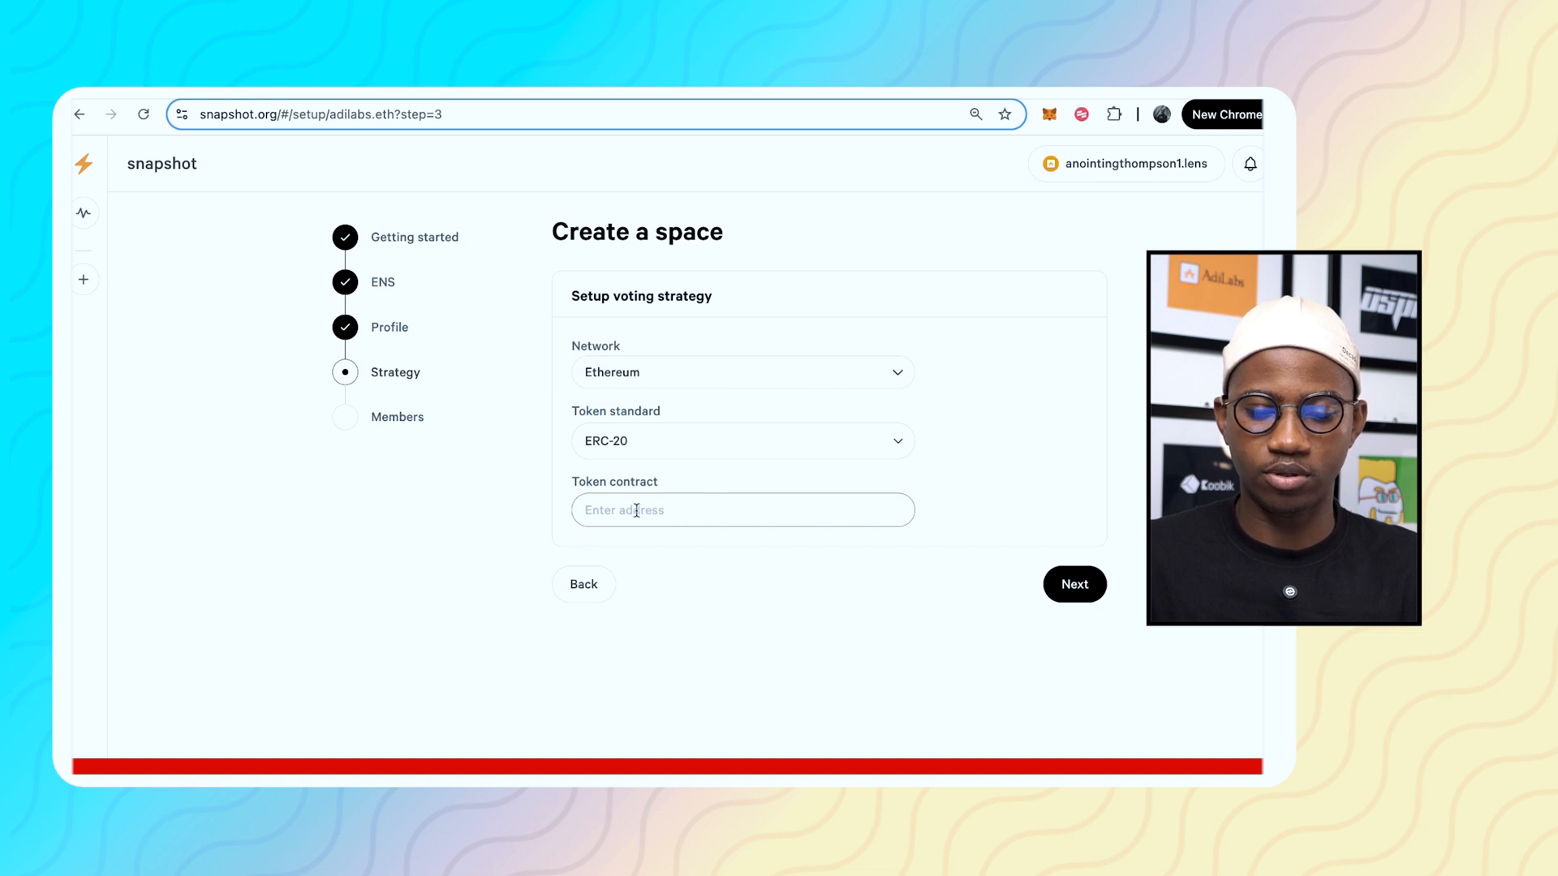
click(706, 442)
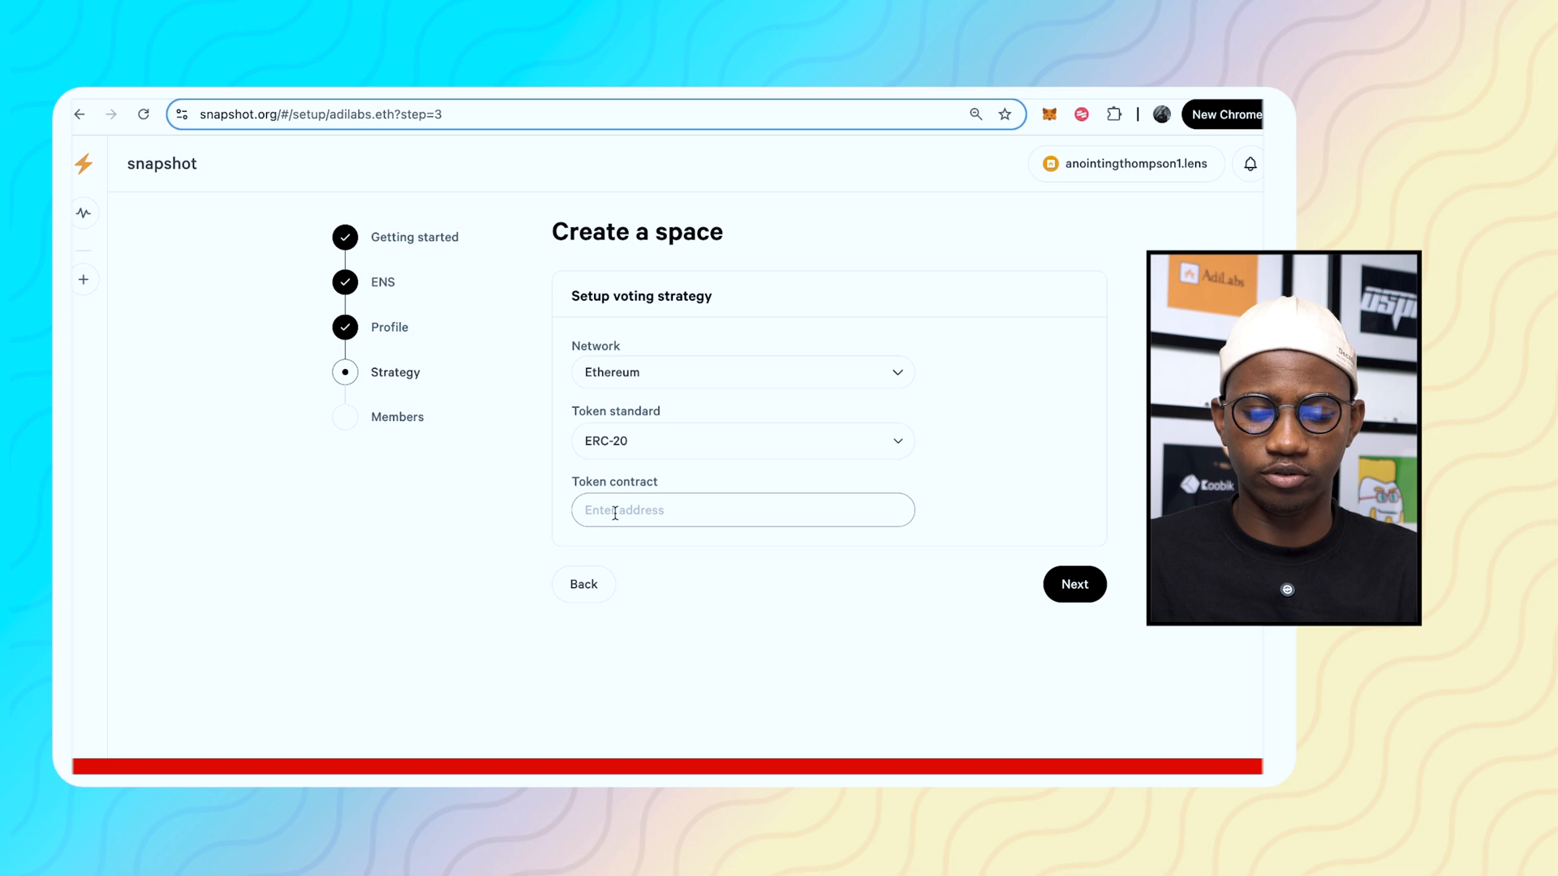
key(ctrl+v)
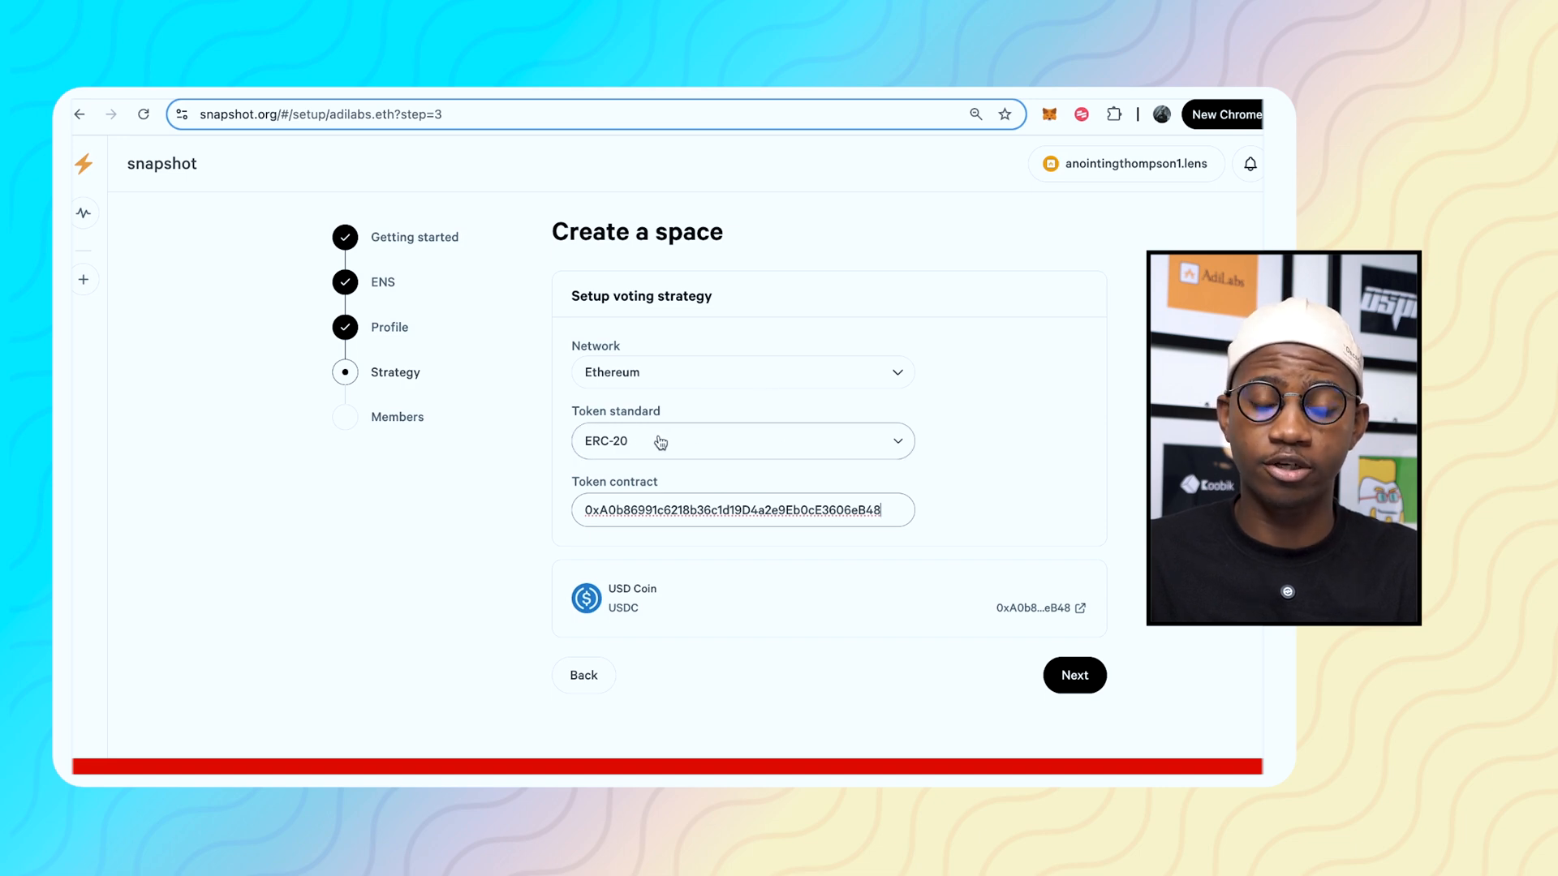
click(1083, 674)
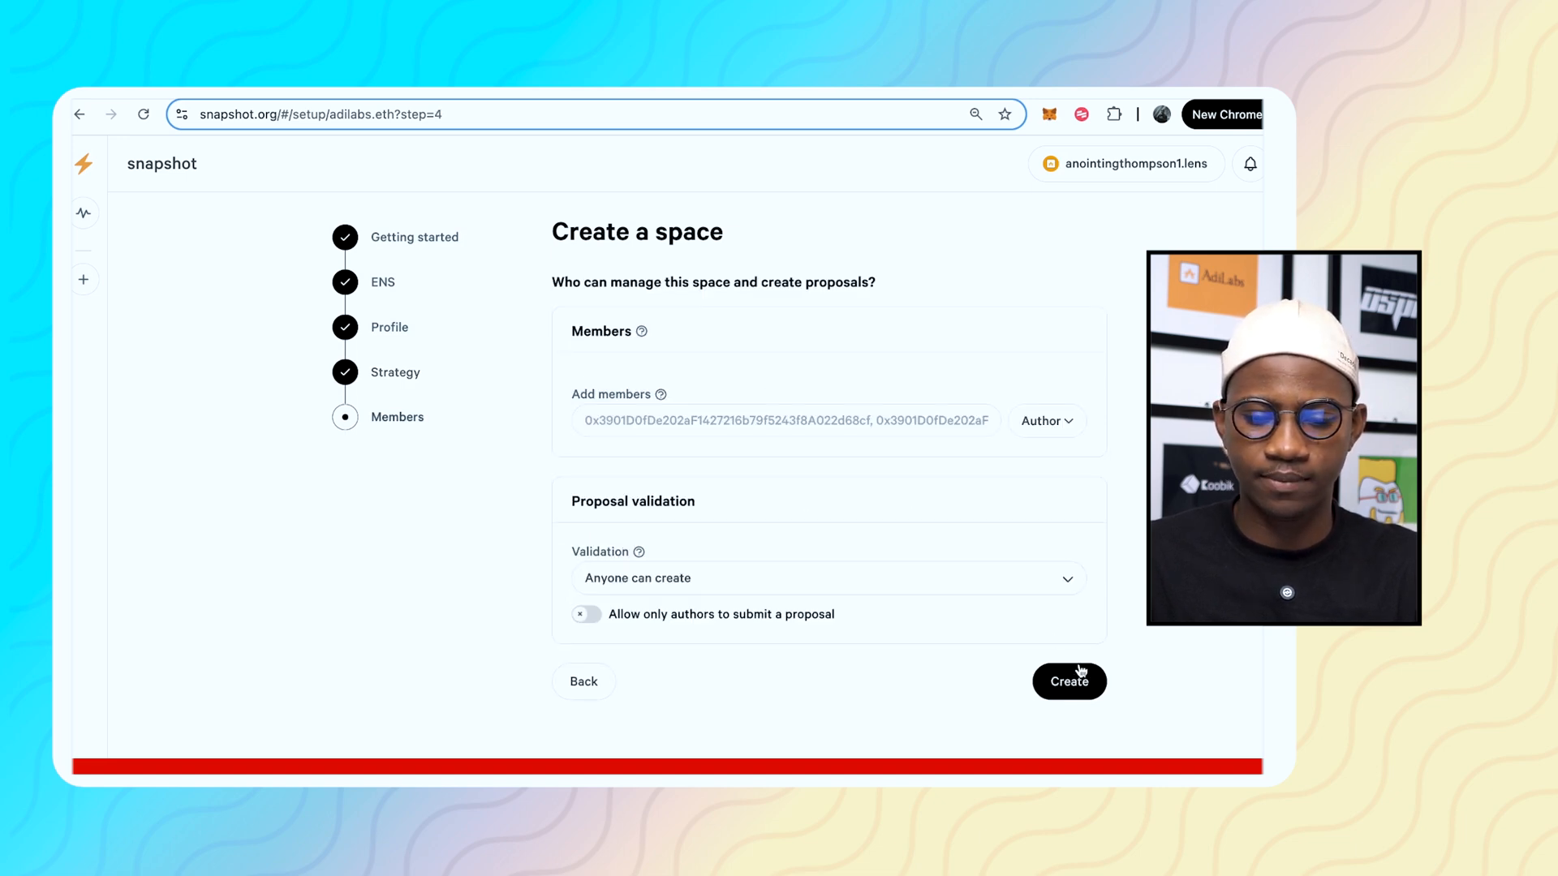
Review the member address field and the roles that can be assigned to added members
click(723, 423)
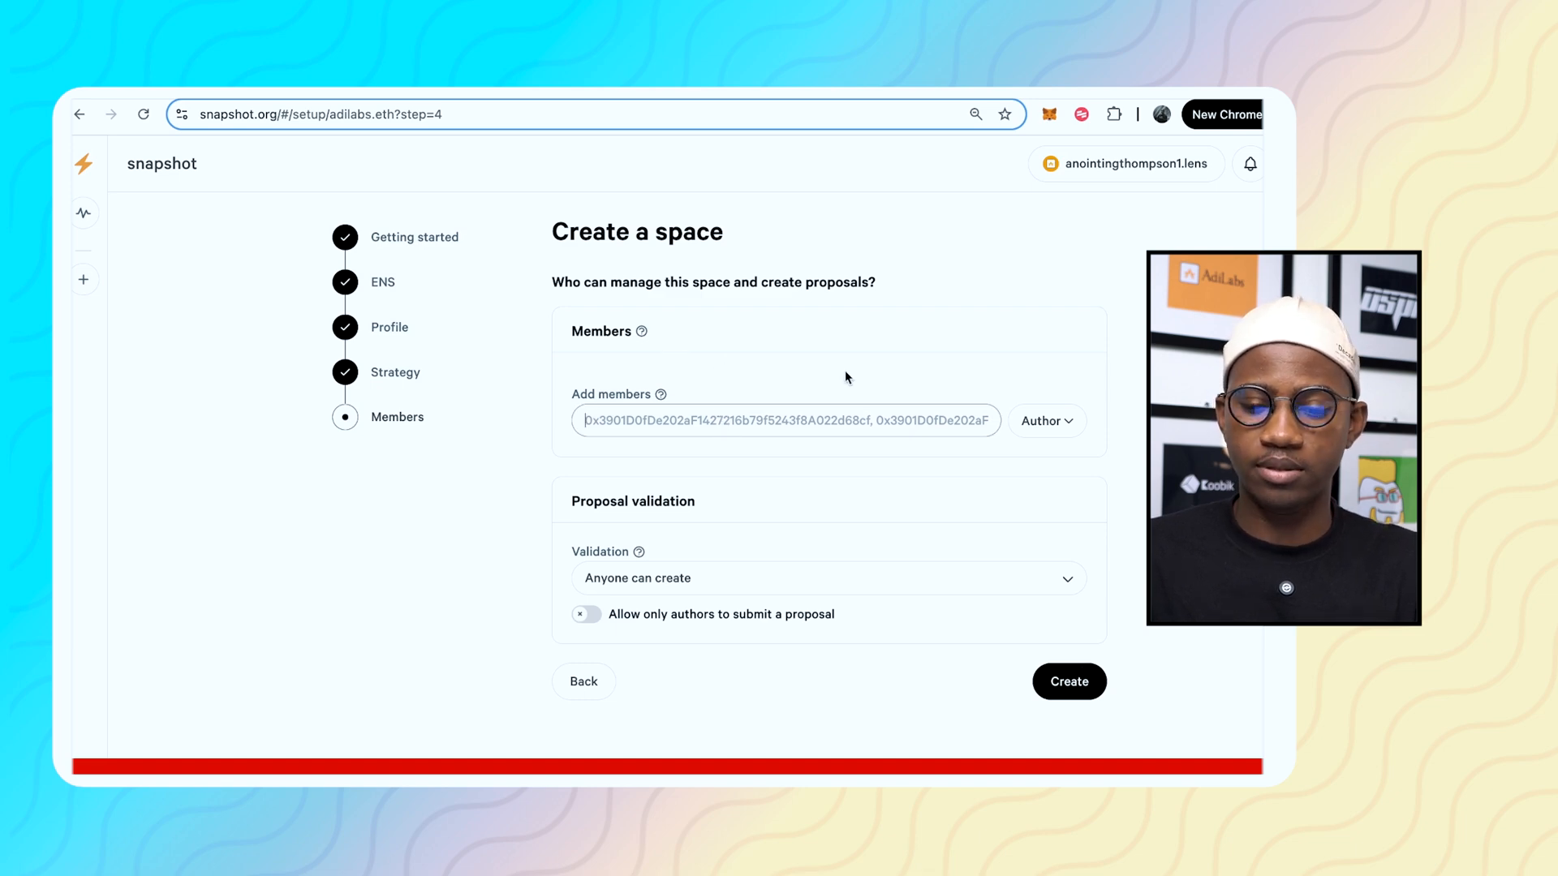
click(1053, 421)
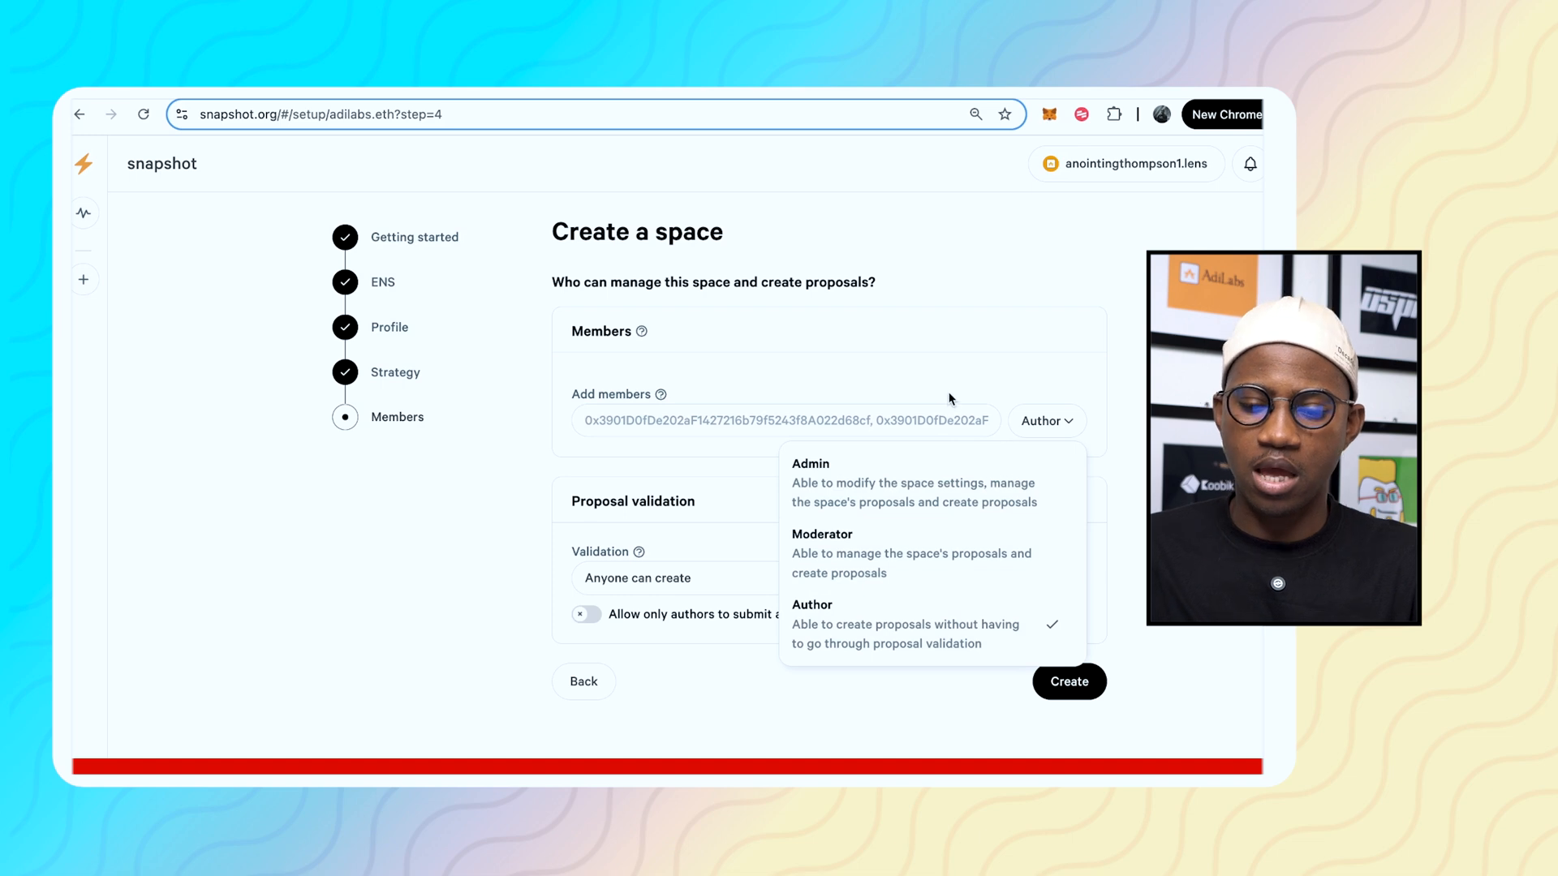
click(922, 384)
click(657, 422)
click(840, 396)
Examine the purpose of proposal validation and the available validation types, leaving the selection as it is
mouse_move(640, 553)
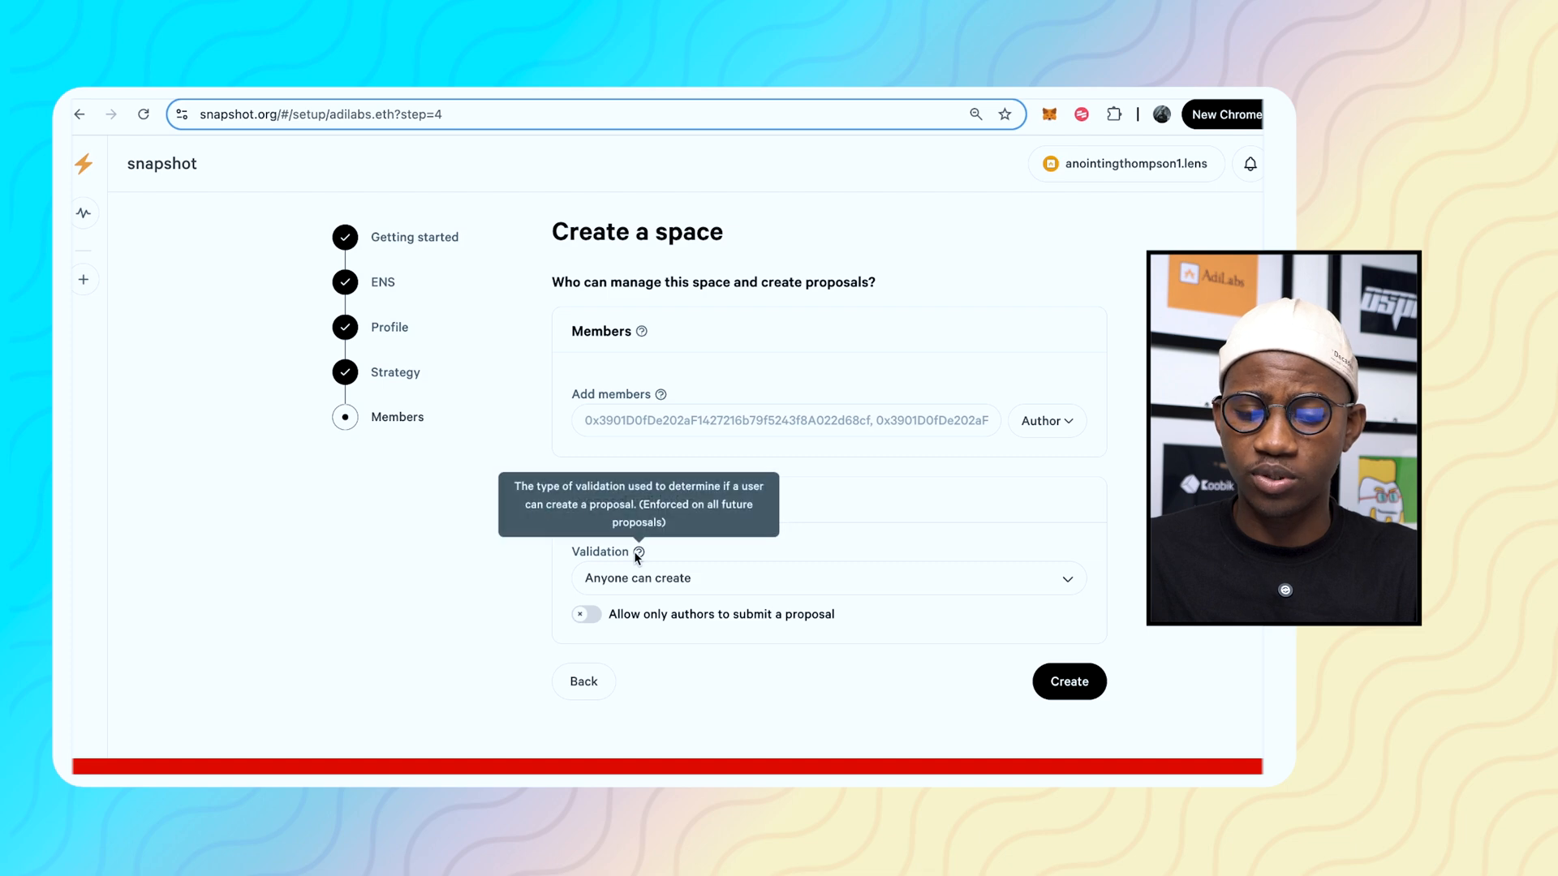
click(640, 578)
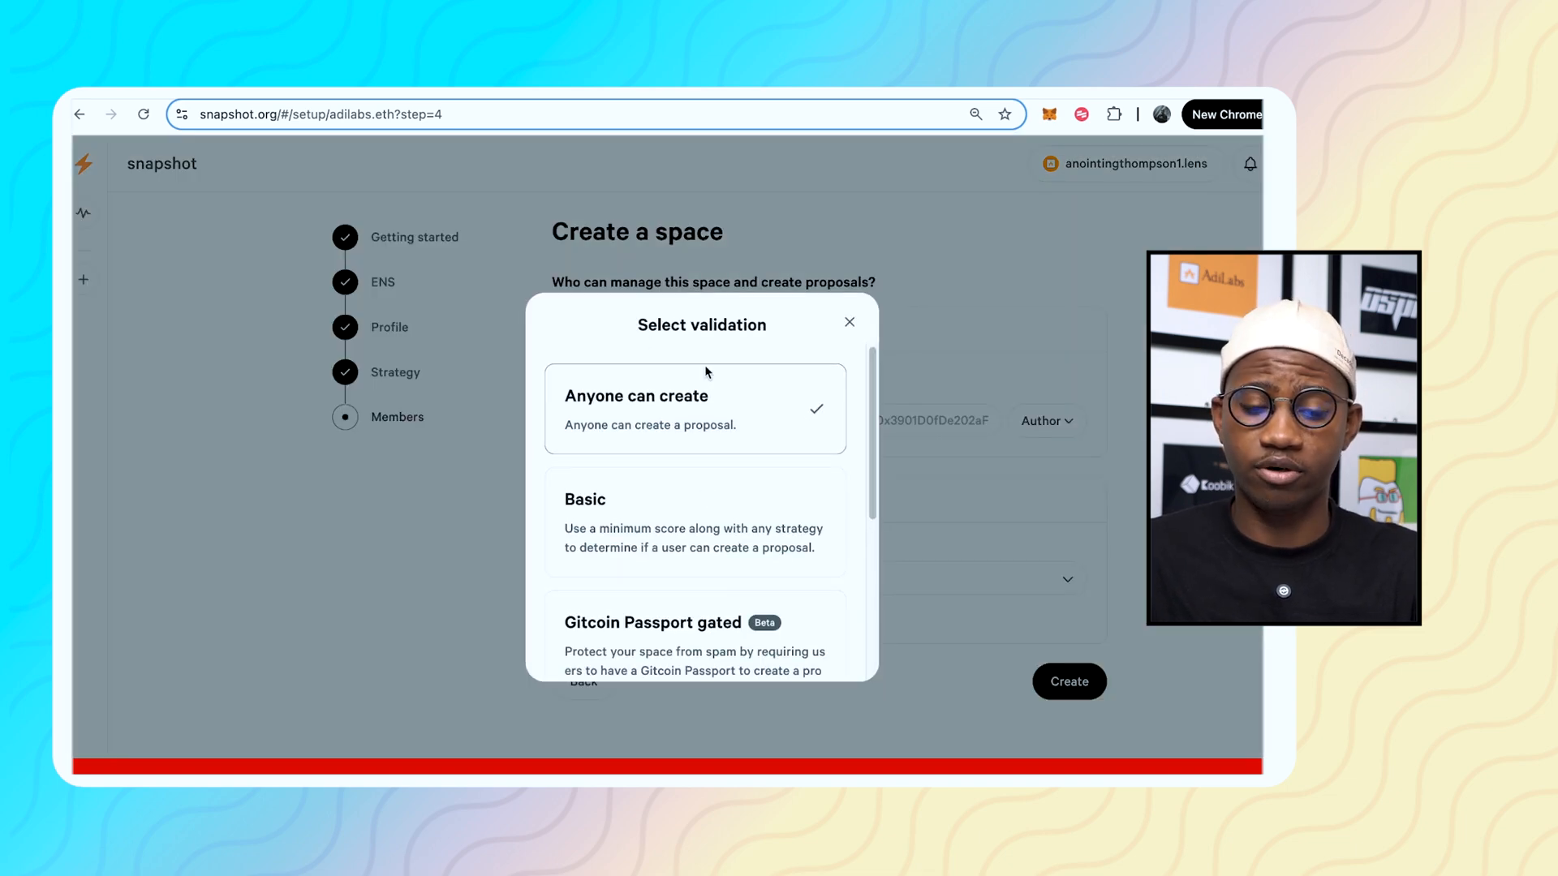
scroll(741, 445, down, 1)
scroll(743, 446, down, 2)
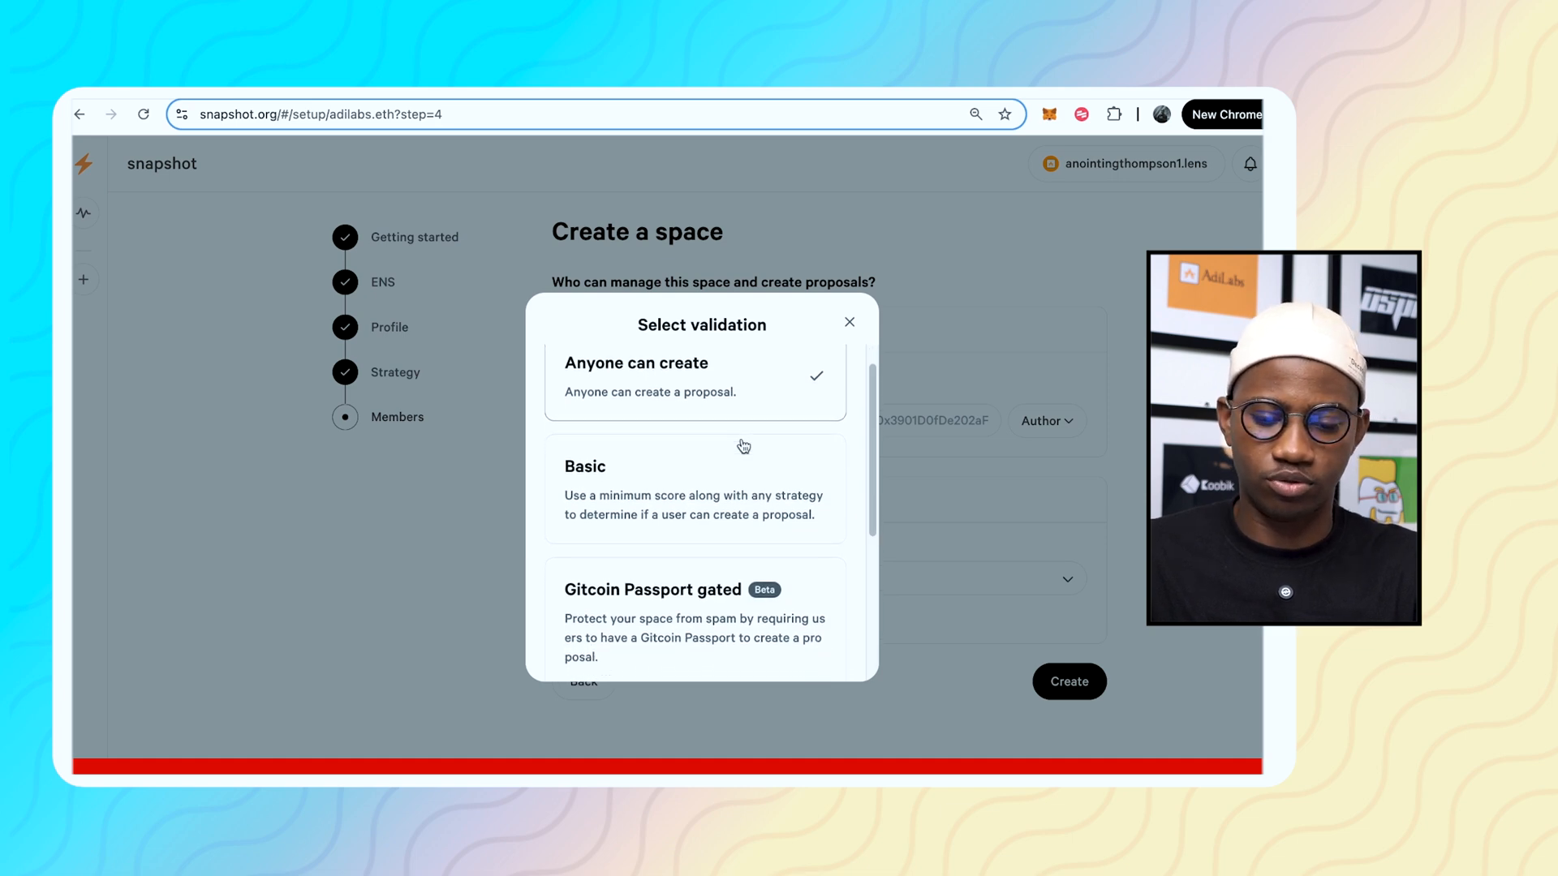
scroll(714, 610, down, 5)
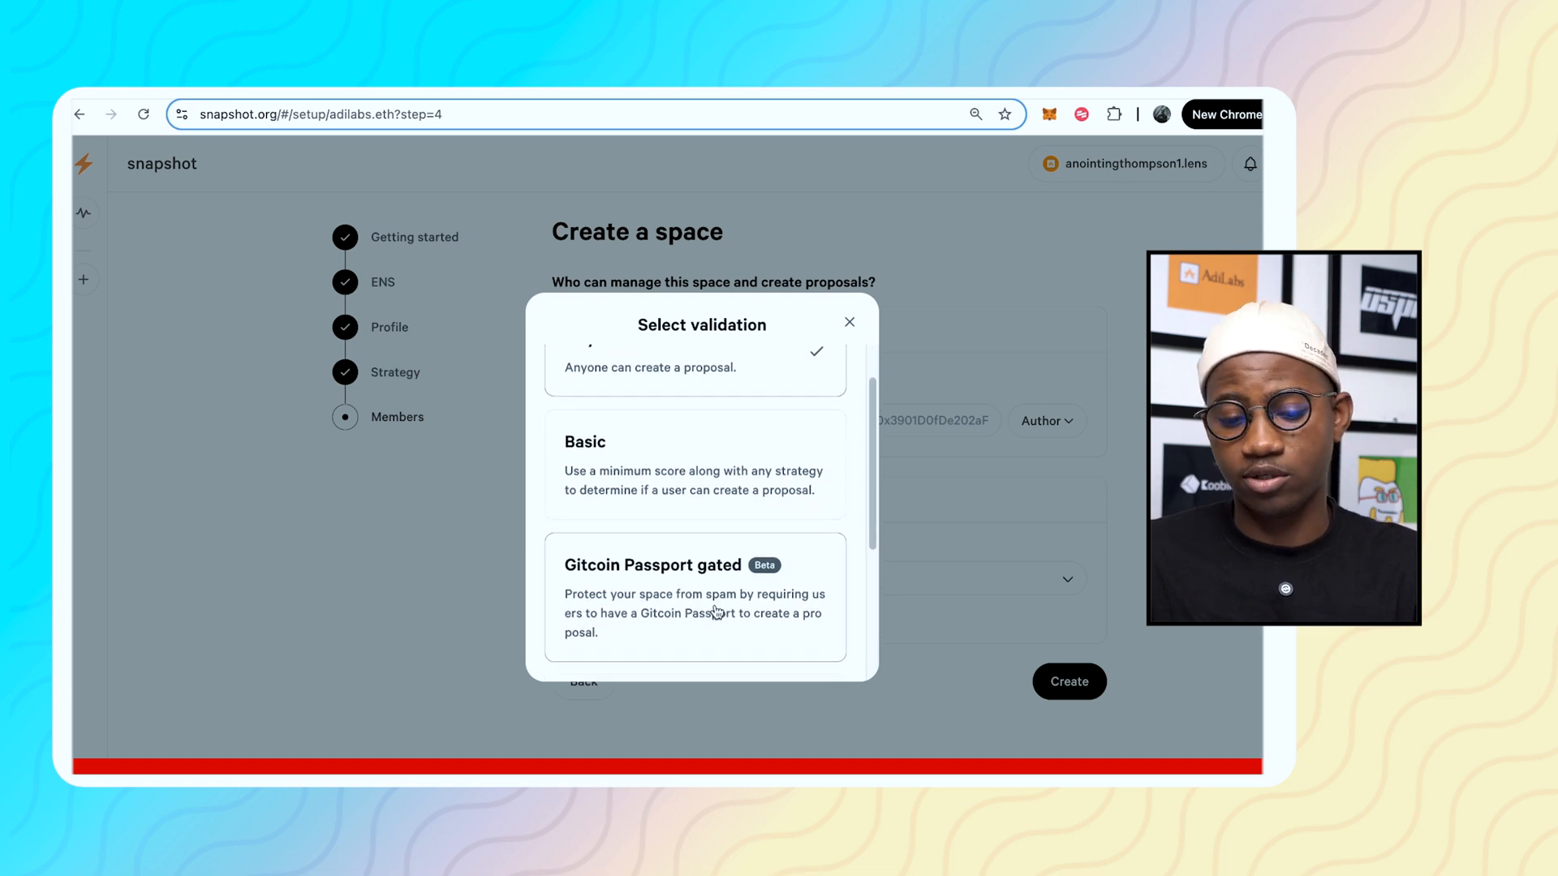
scroll(716, 605, down, 4)
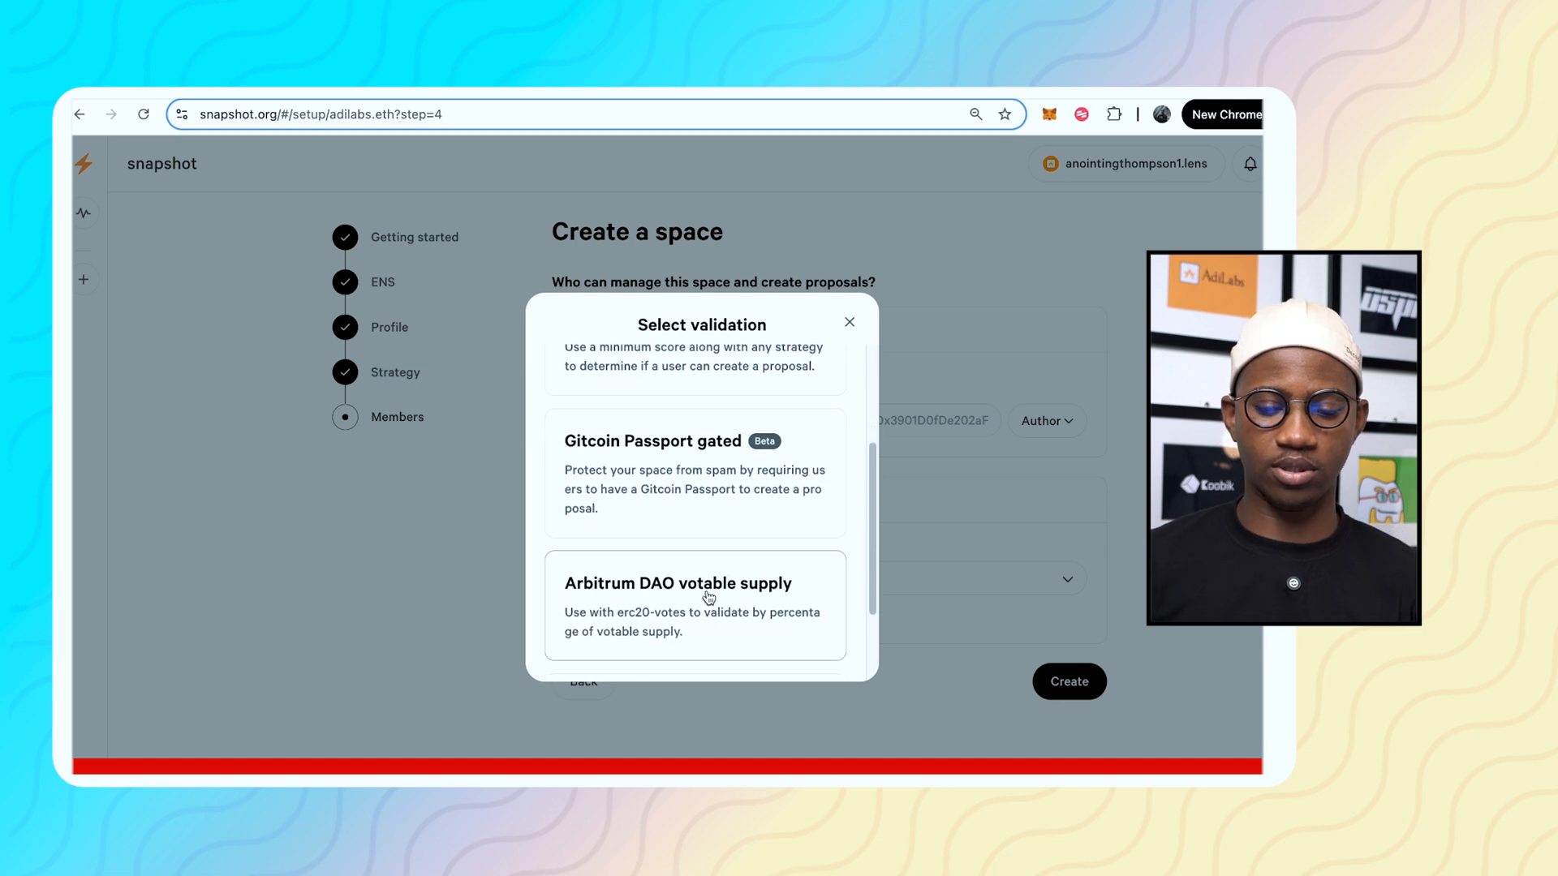
scroll(755, 612, down, 4)
scroll(755, 612, up, 3)
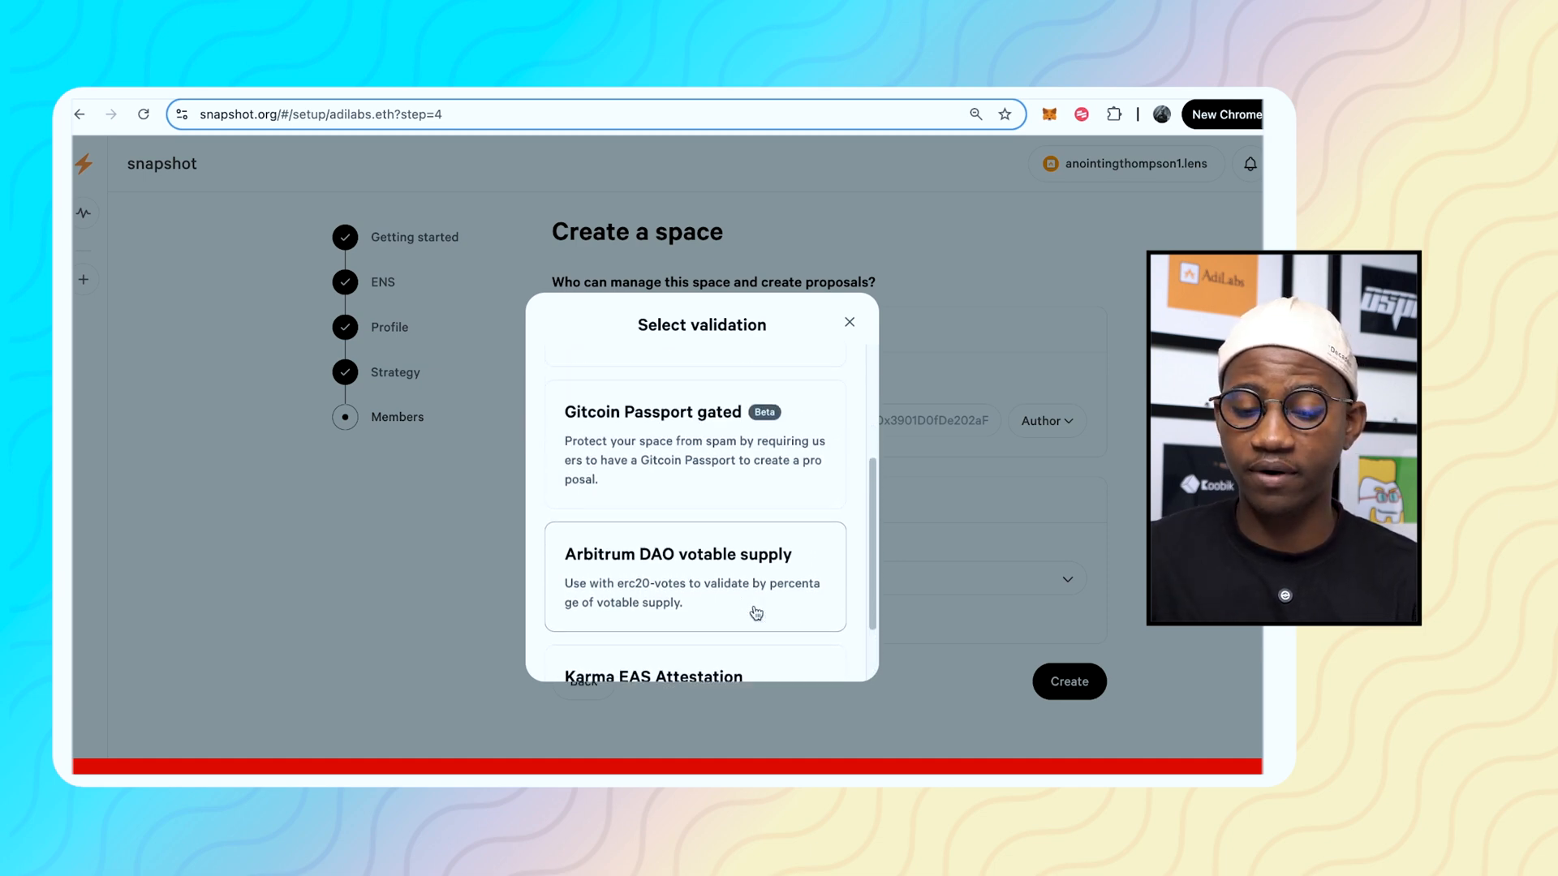
scroll(757, 612, up, 5)
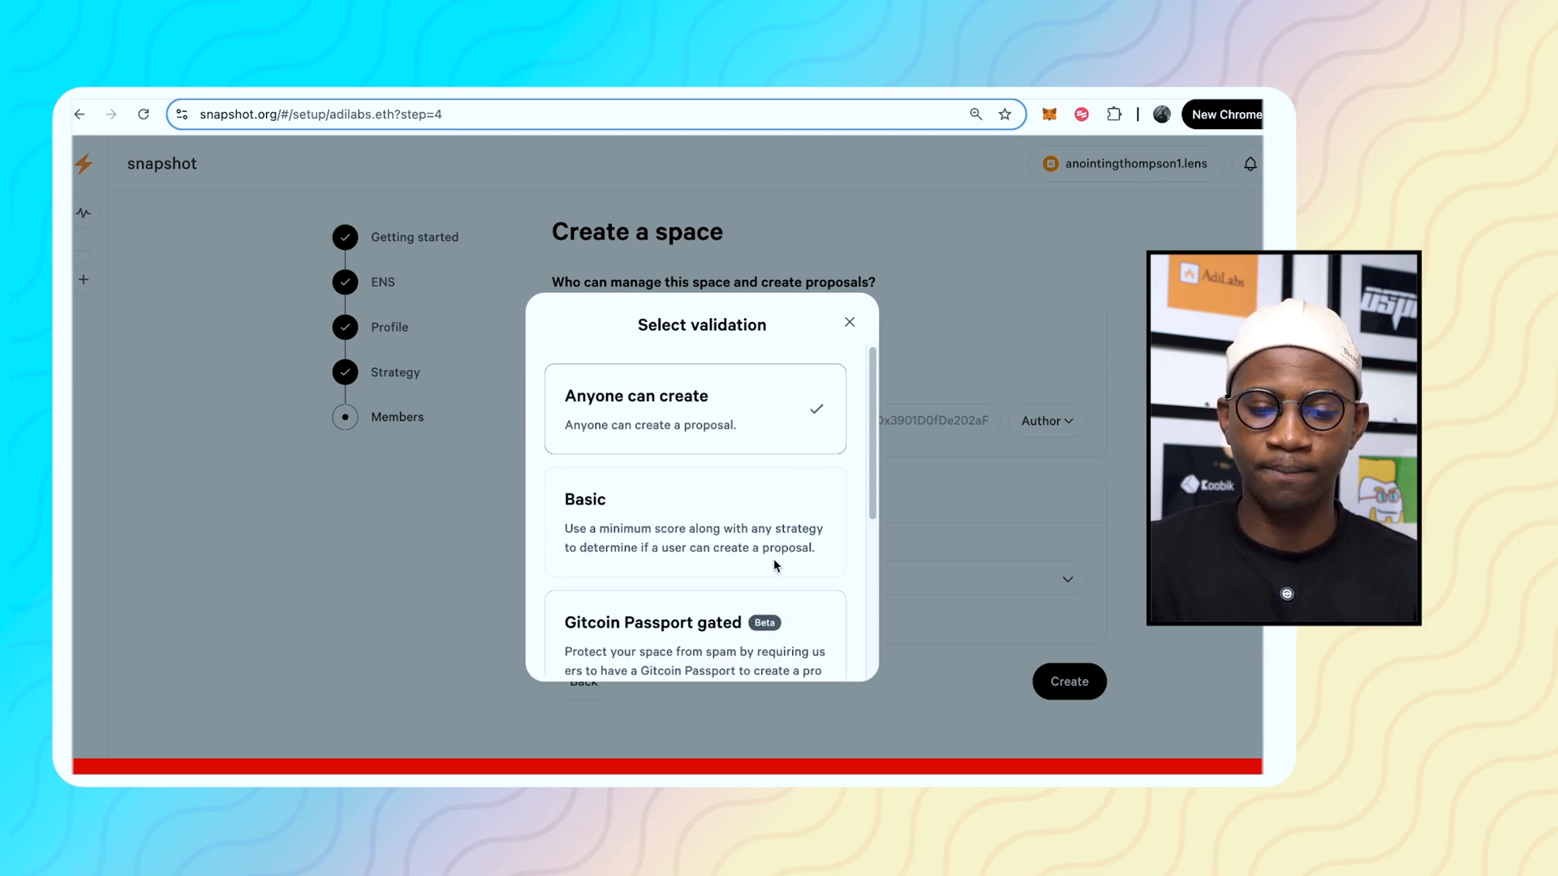
click(850, 326)
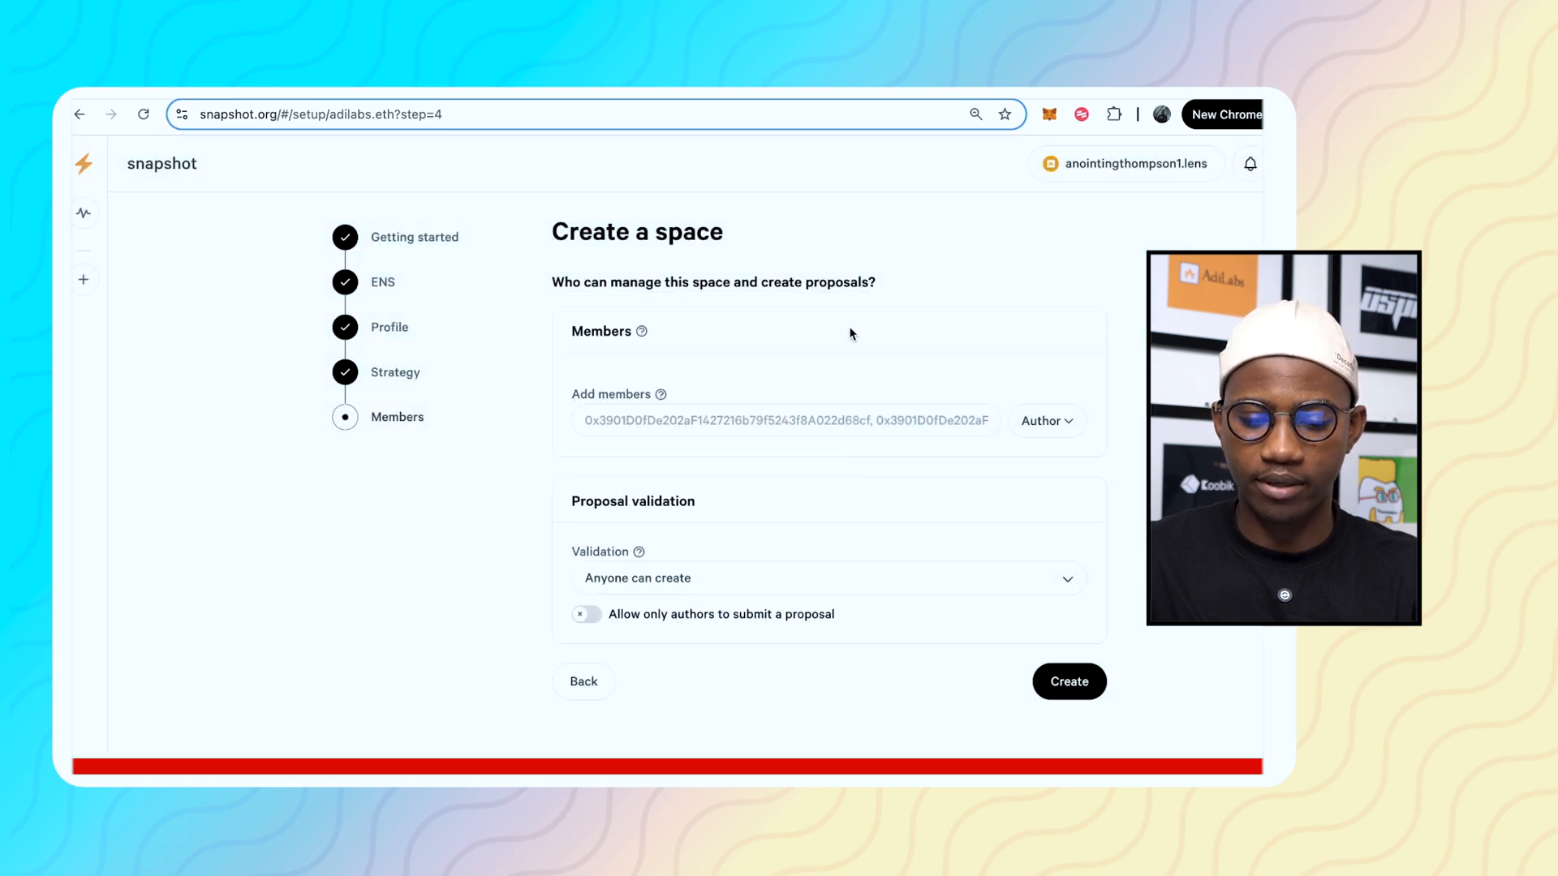
Allow only authors to submit proposals, and create the space, reading through the wallet's signature request for it
click(593, 618)
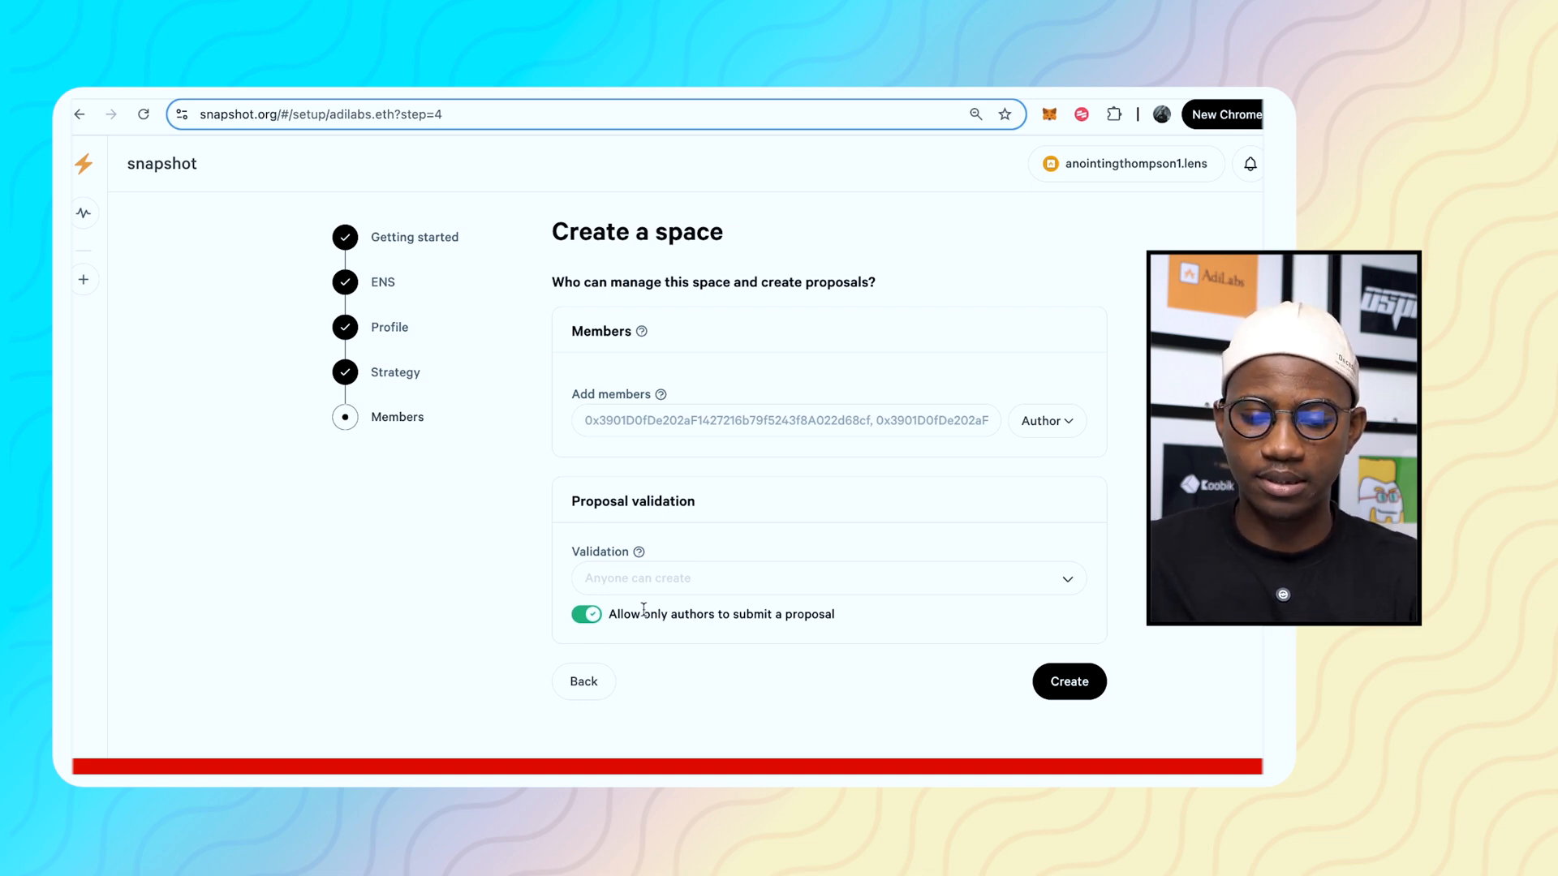
click(661, 420)
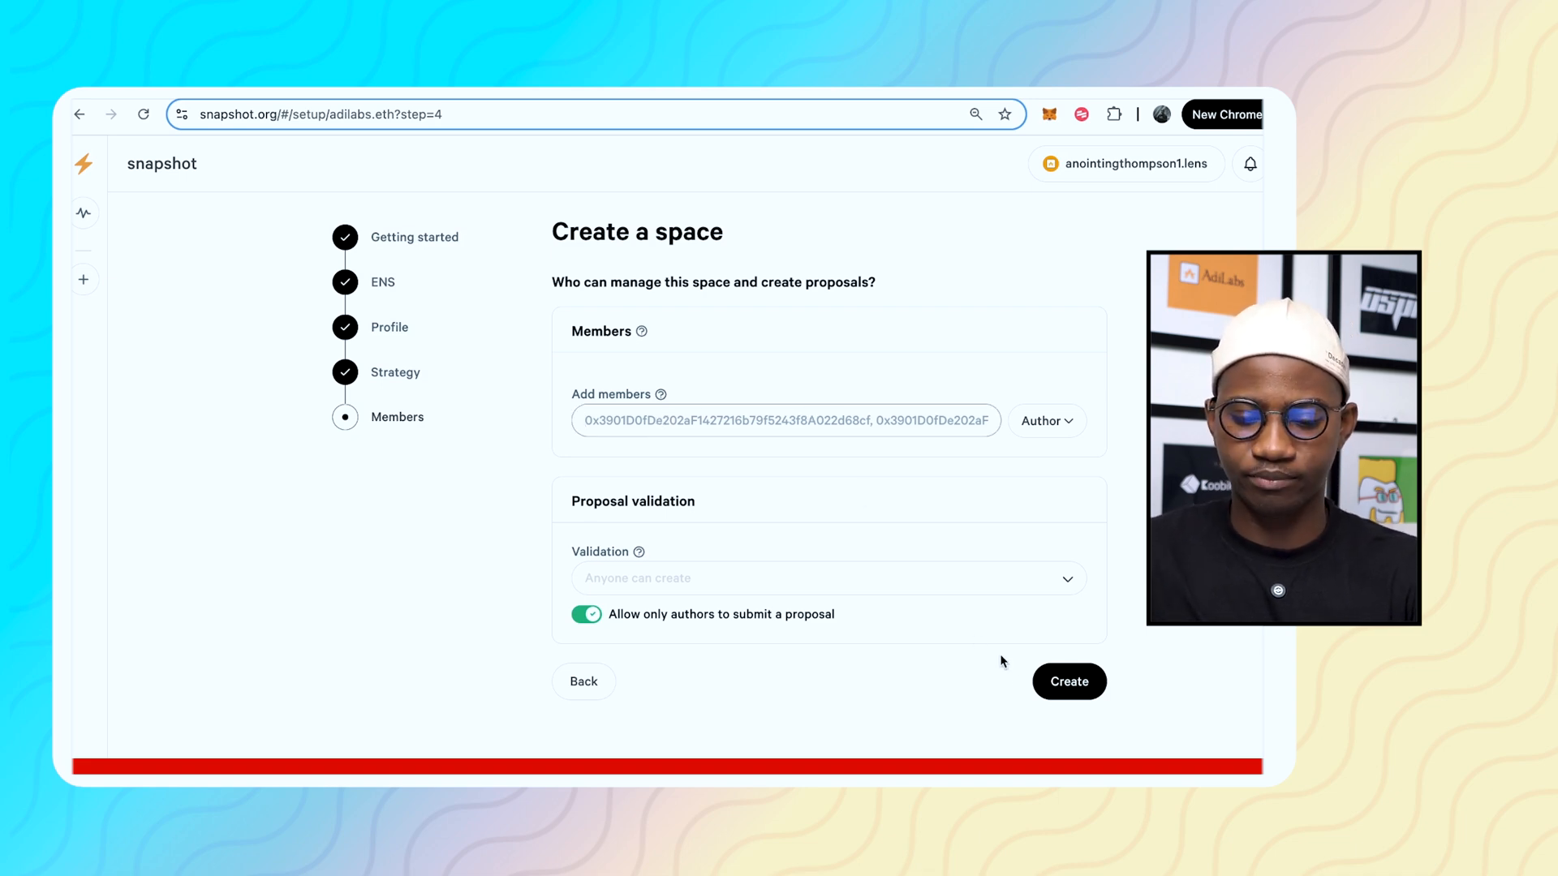
click(1066, 686)
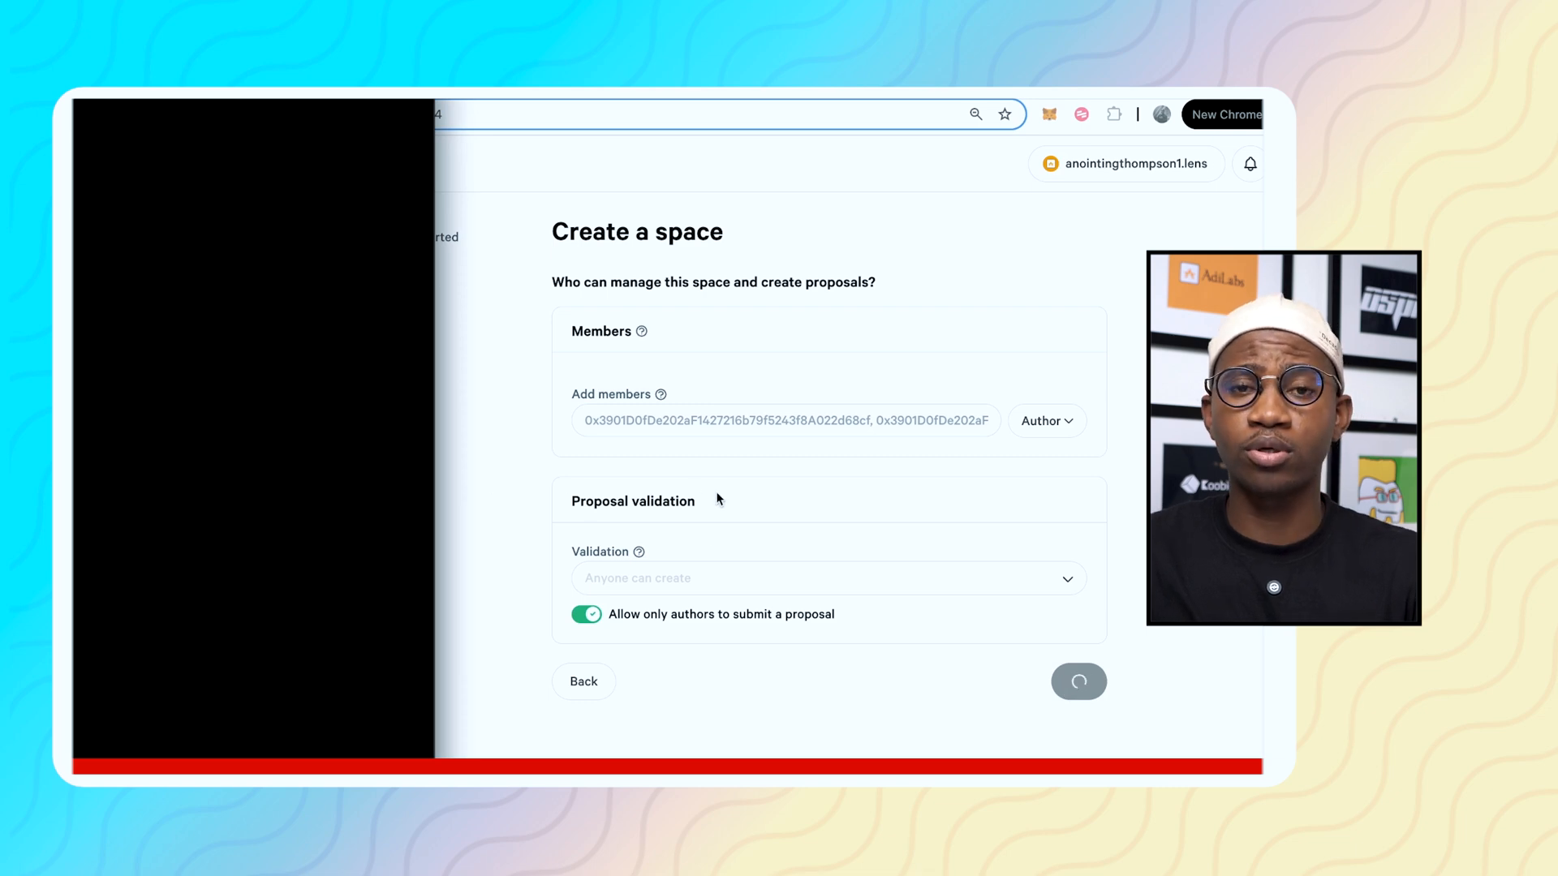
click(366, 752)
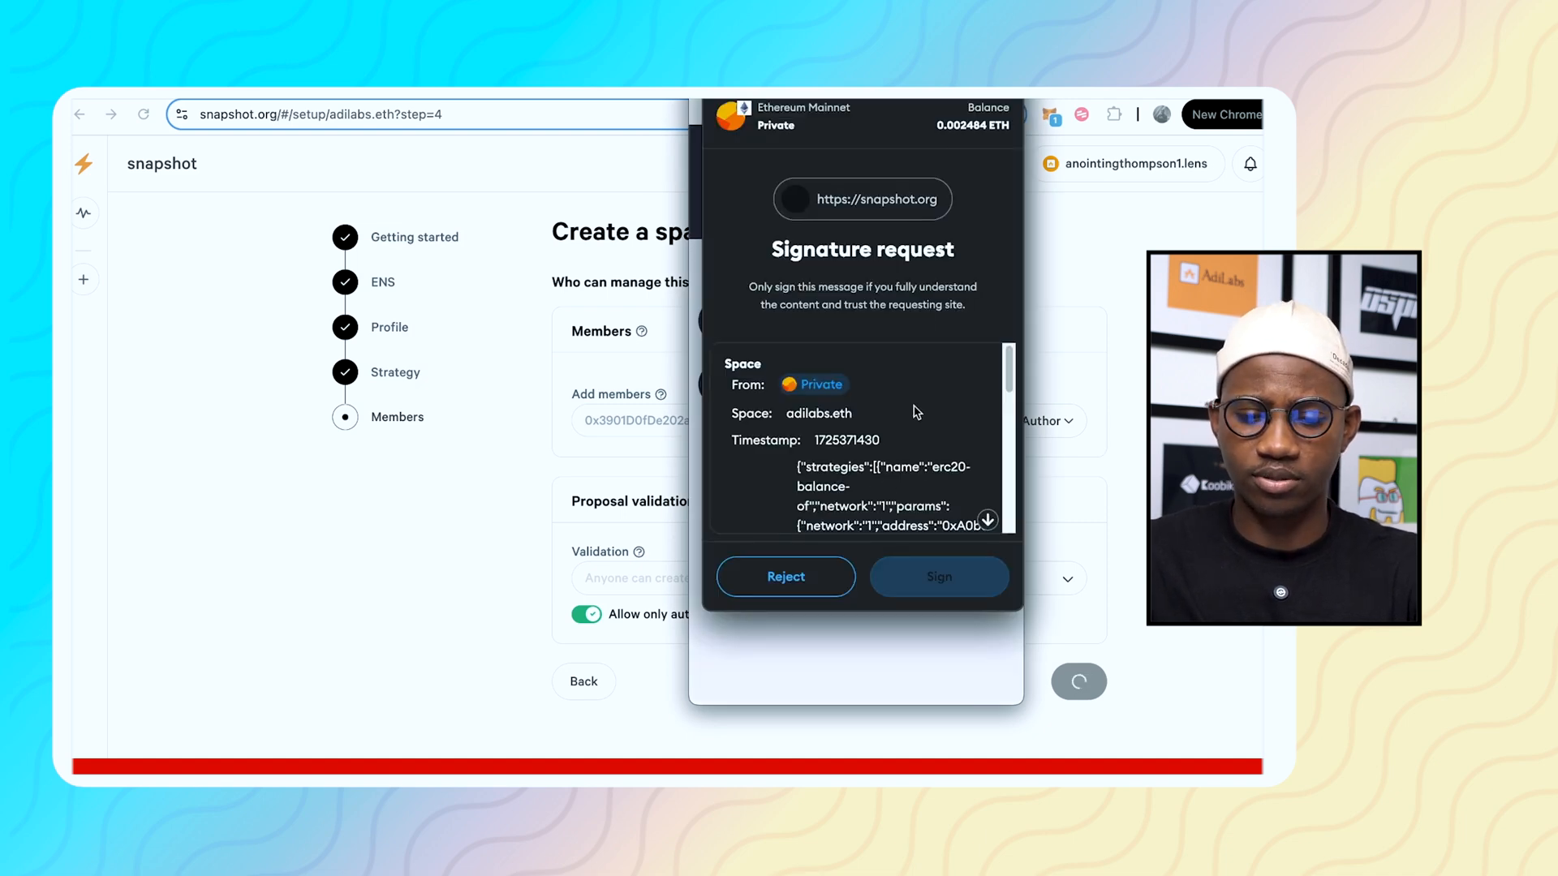
scroll(925, 462, down, 10)
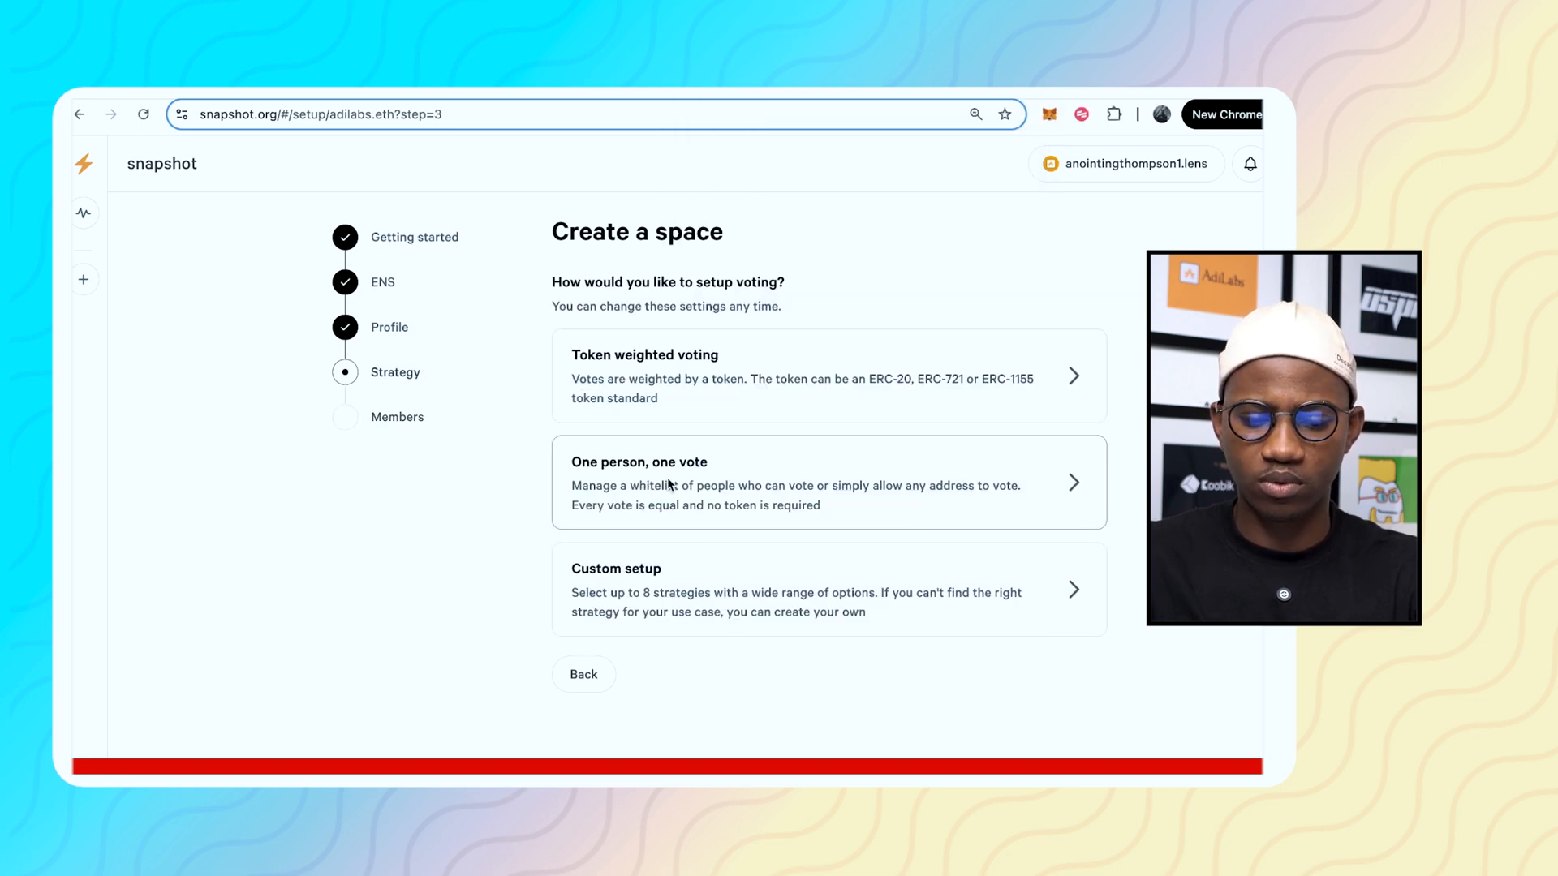
Examine the strategy choices, symbol and whitelisted addresses of the One person, one vote setup, and return to the voting options
click(665, 478)
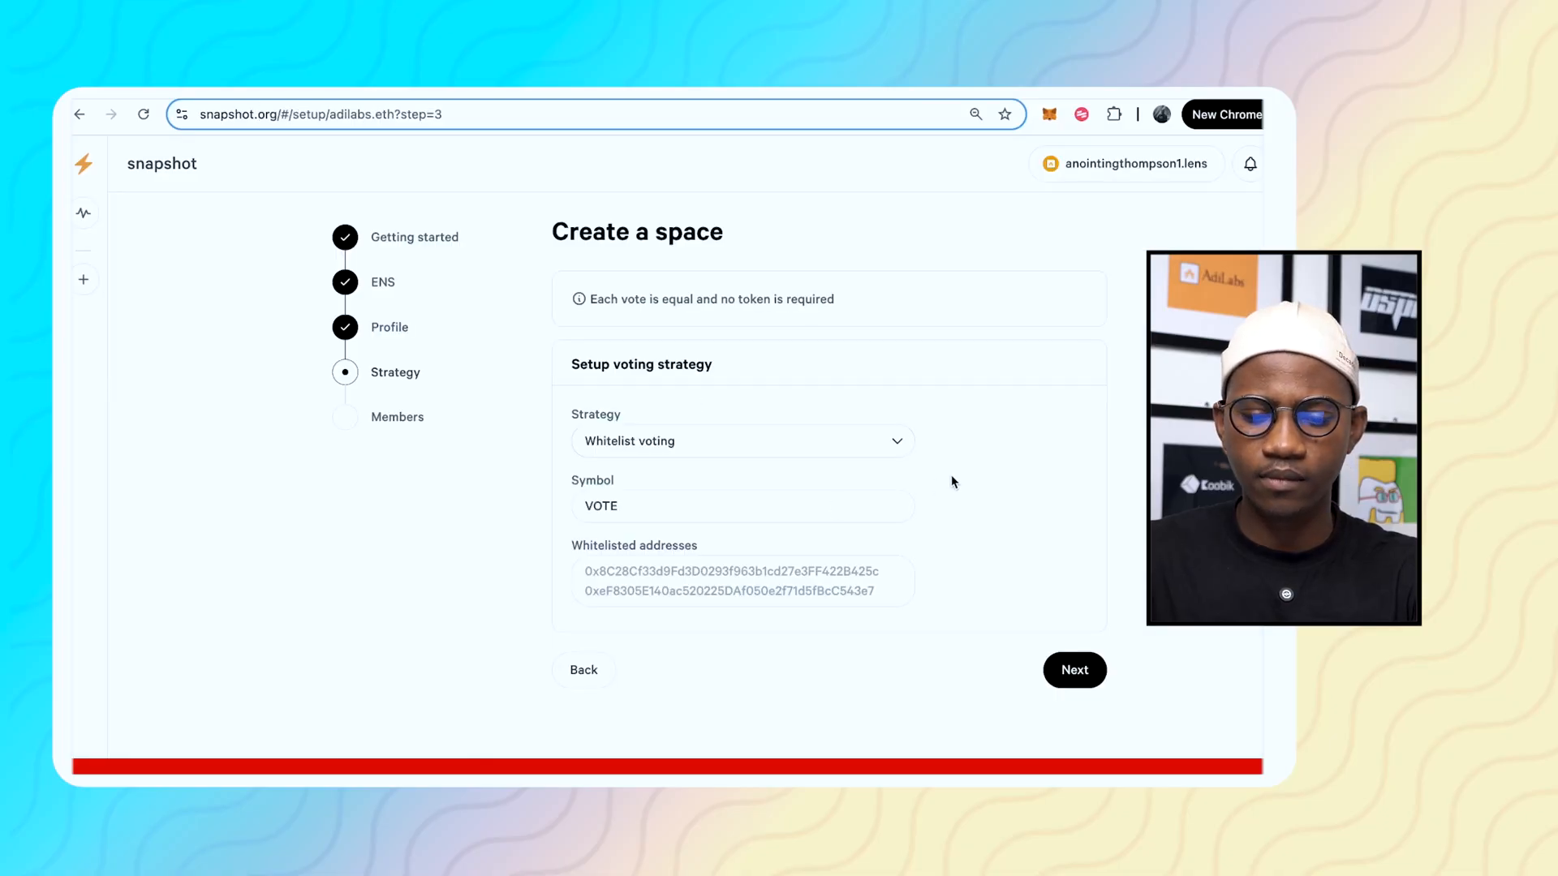
click(673, 444)
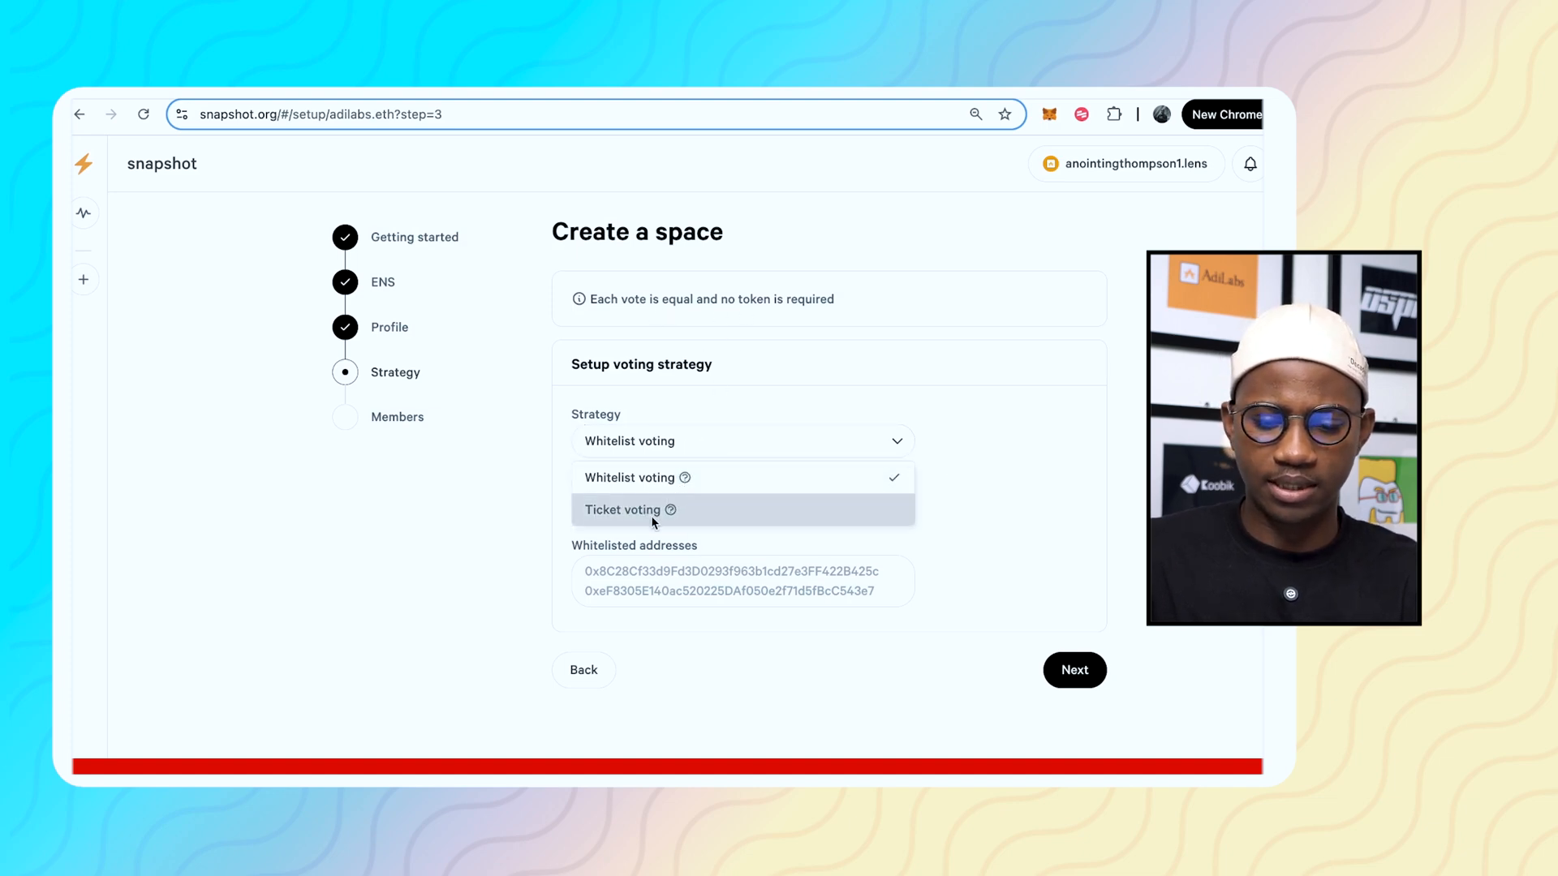
click(933, 438)
click(717, 507)
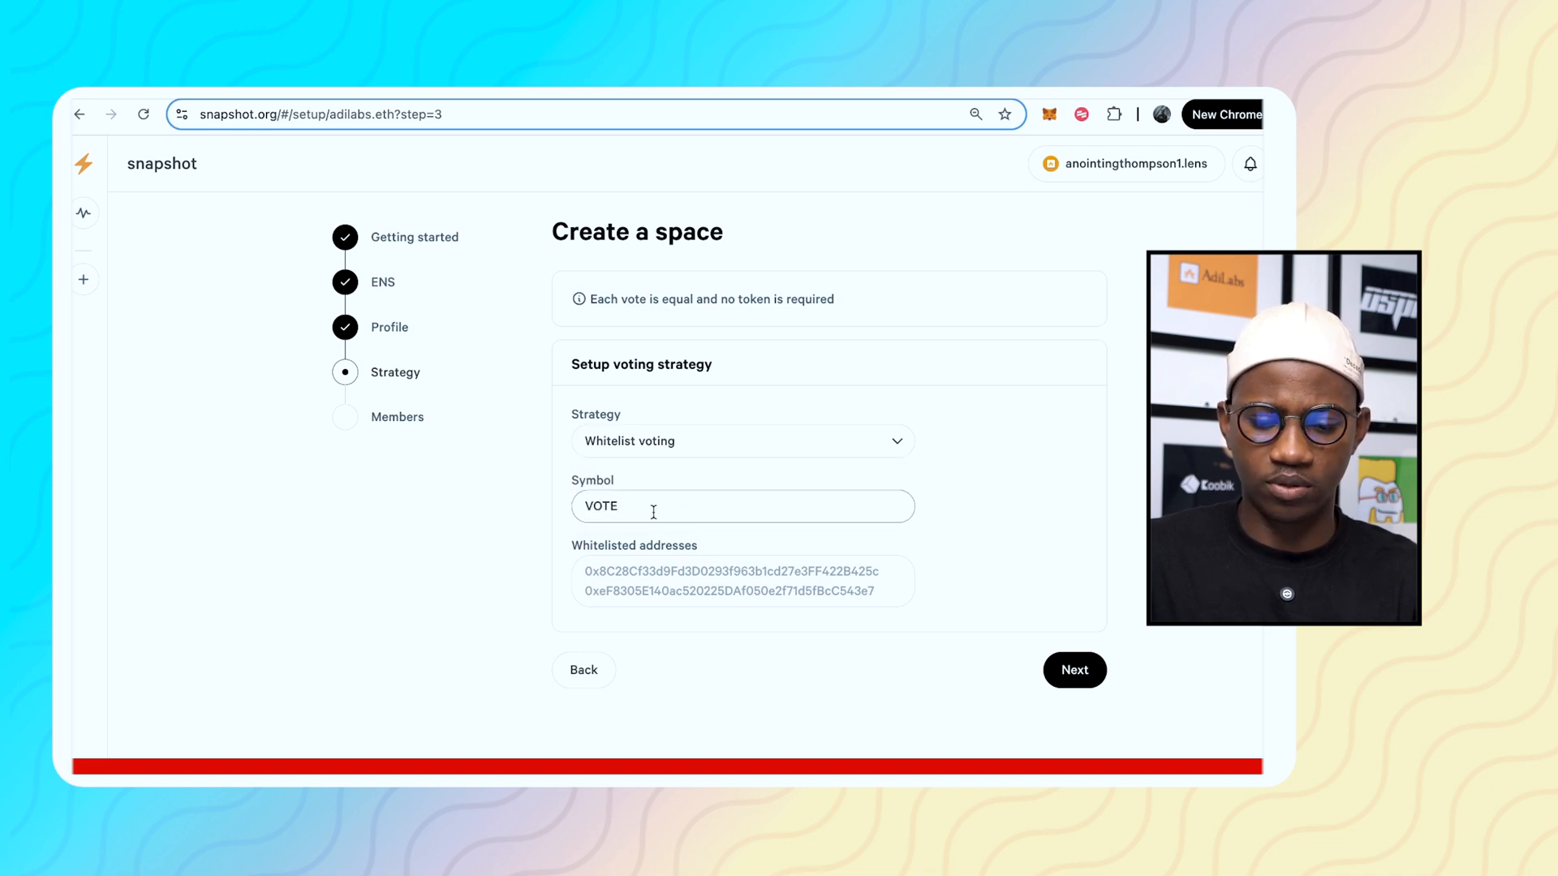
click(669, 579)
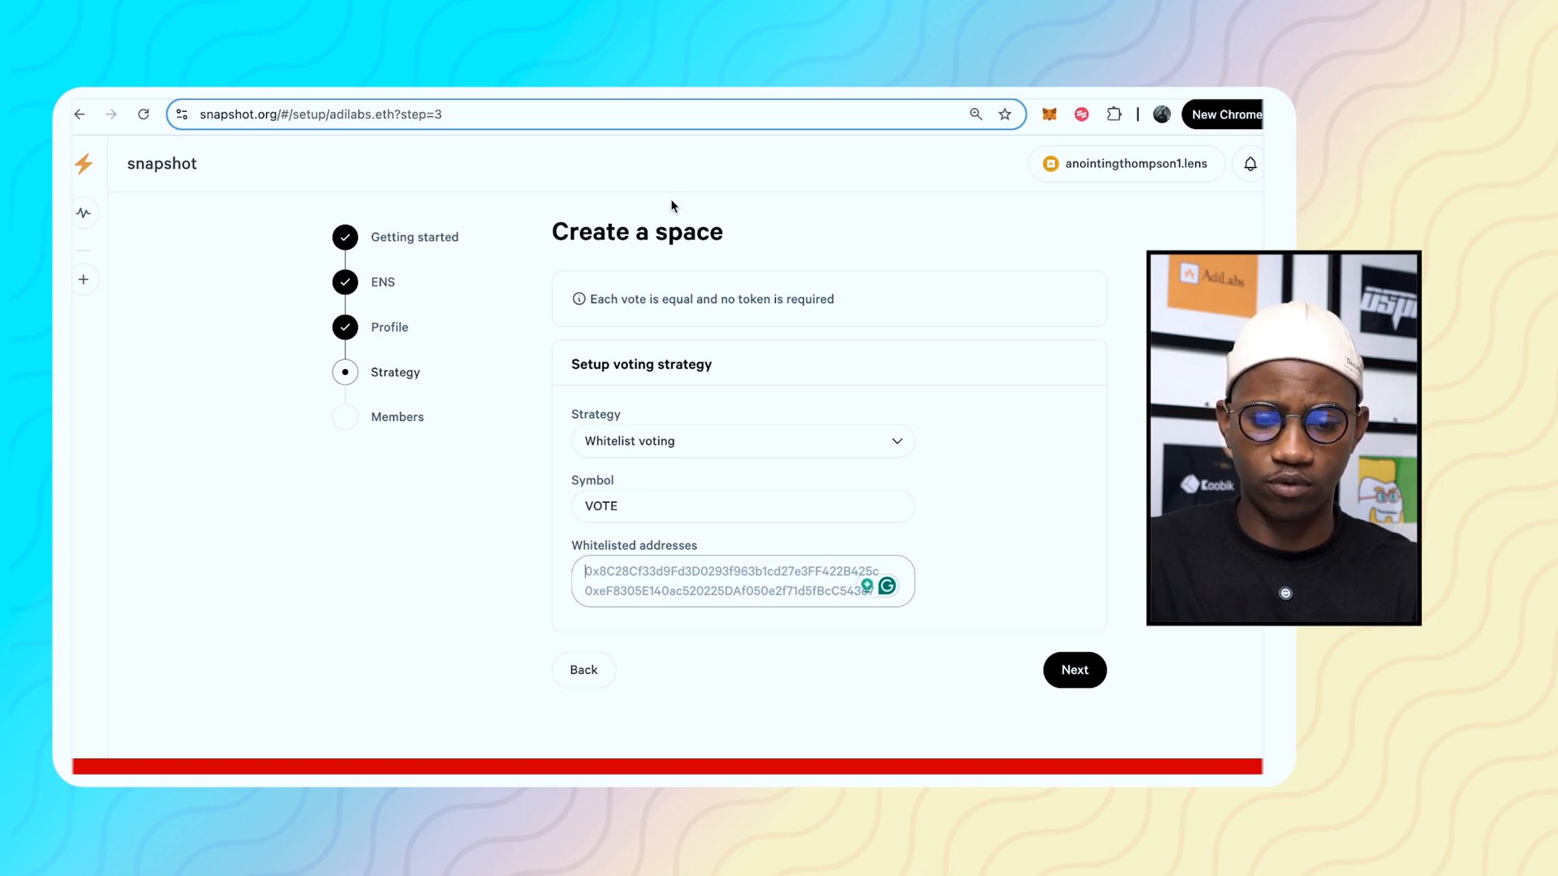
click(680, 581)
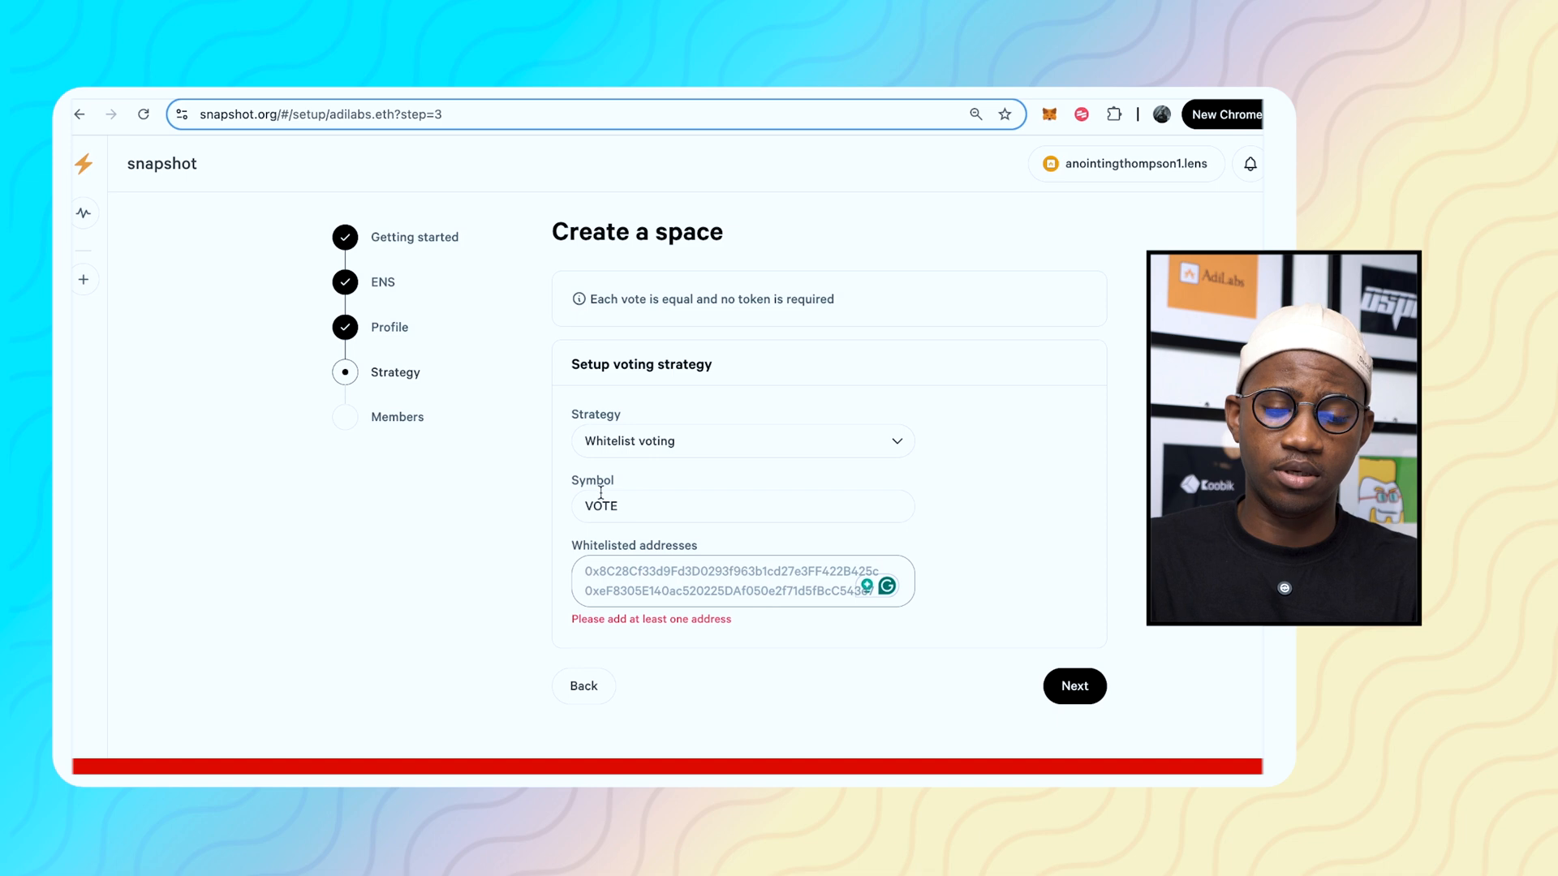
drag(643, 508, 581, 507)
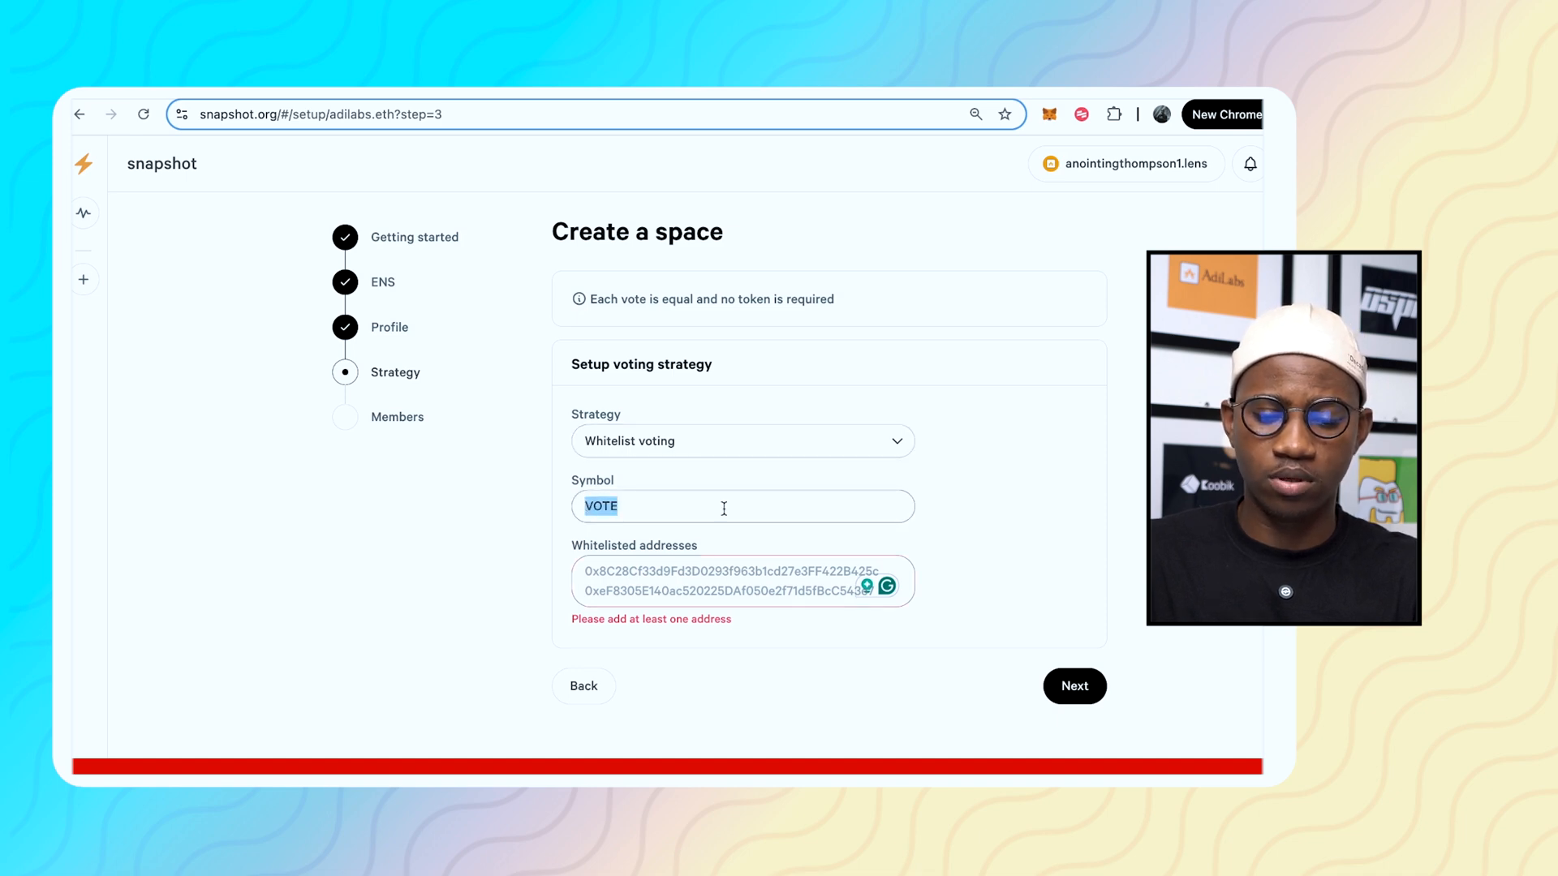
click(1121, 521)
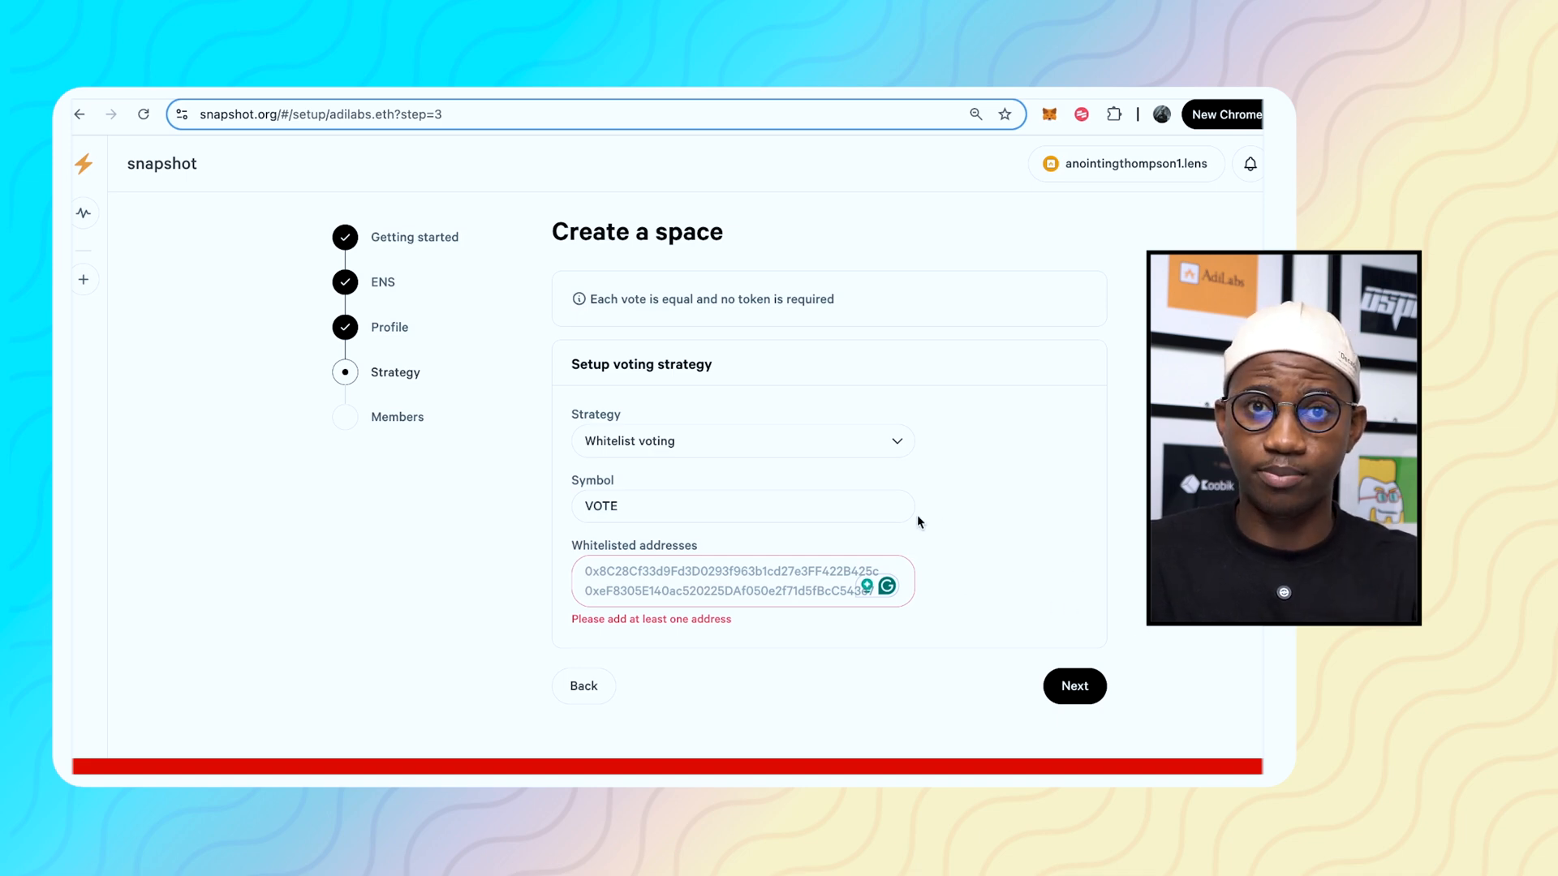
click(592, 687)
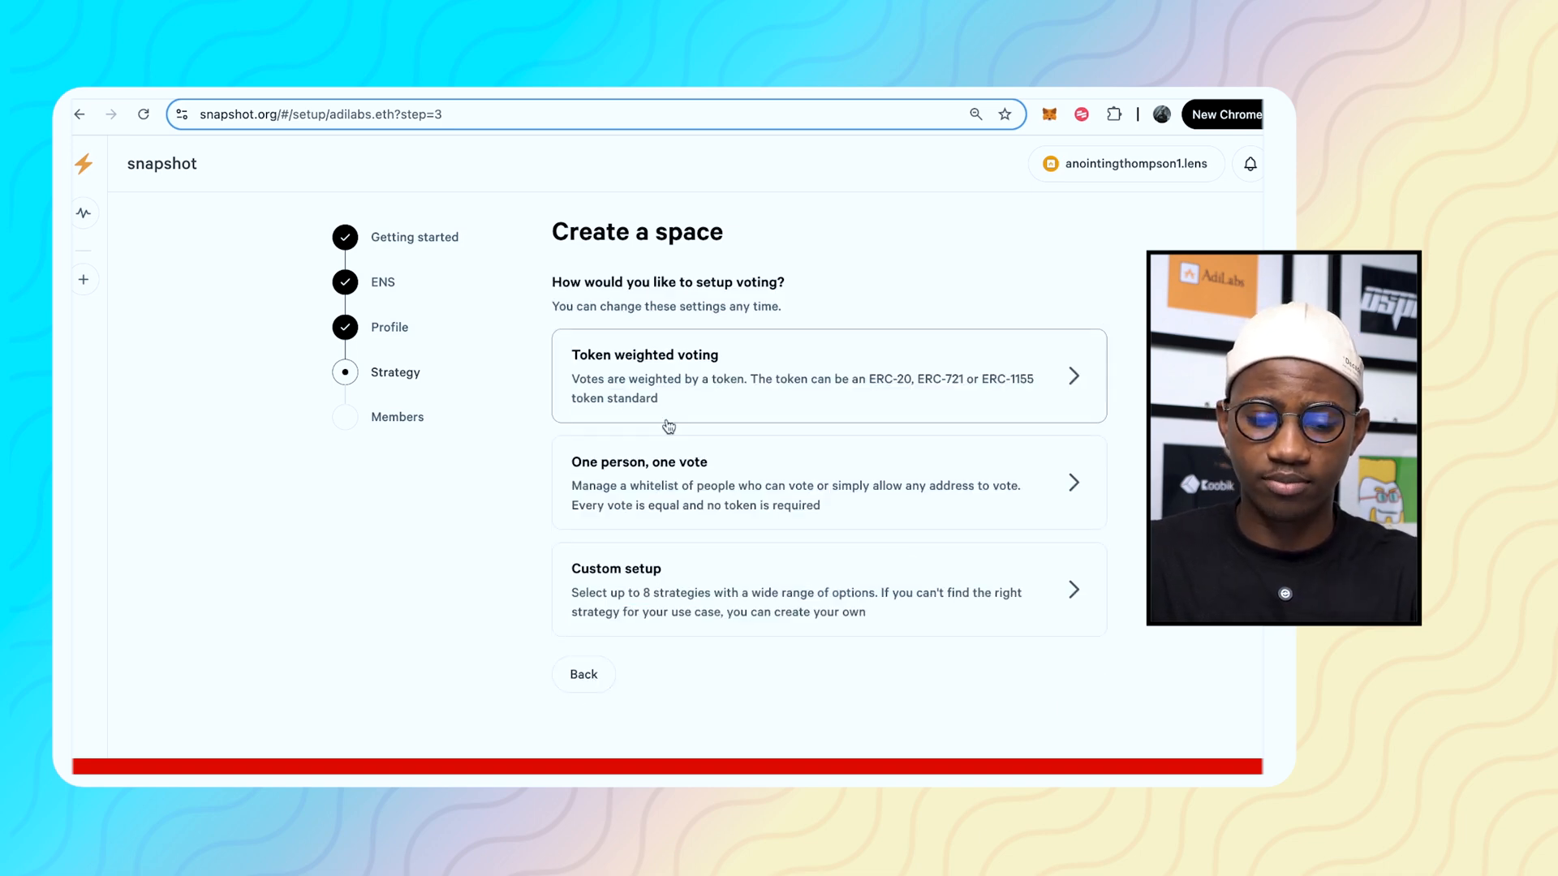
Open the custom voting setup and examine its network choices and symbol field
click(755, 598)
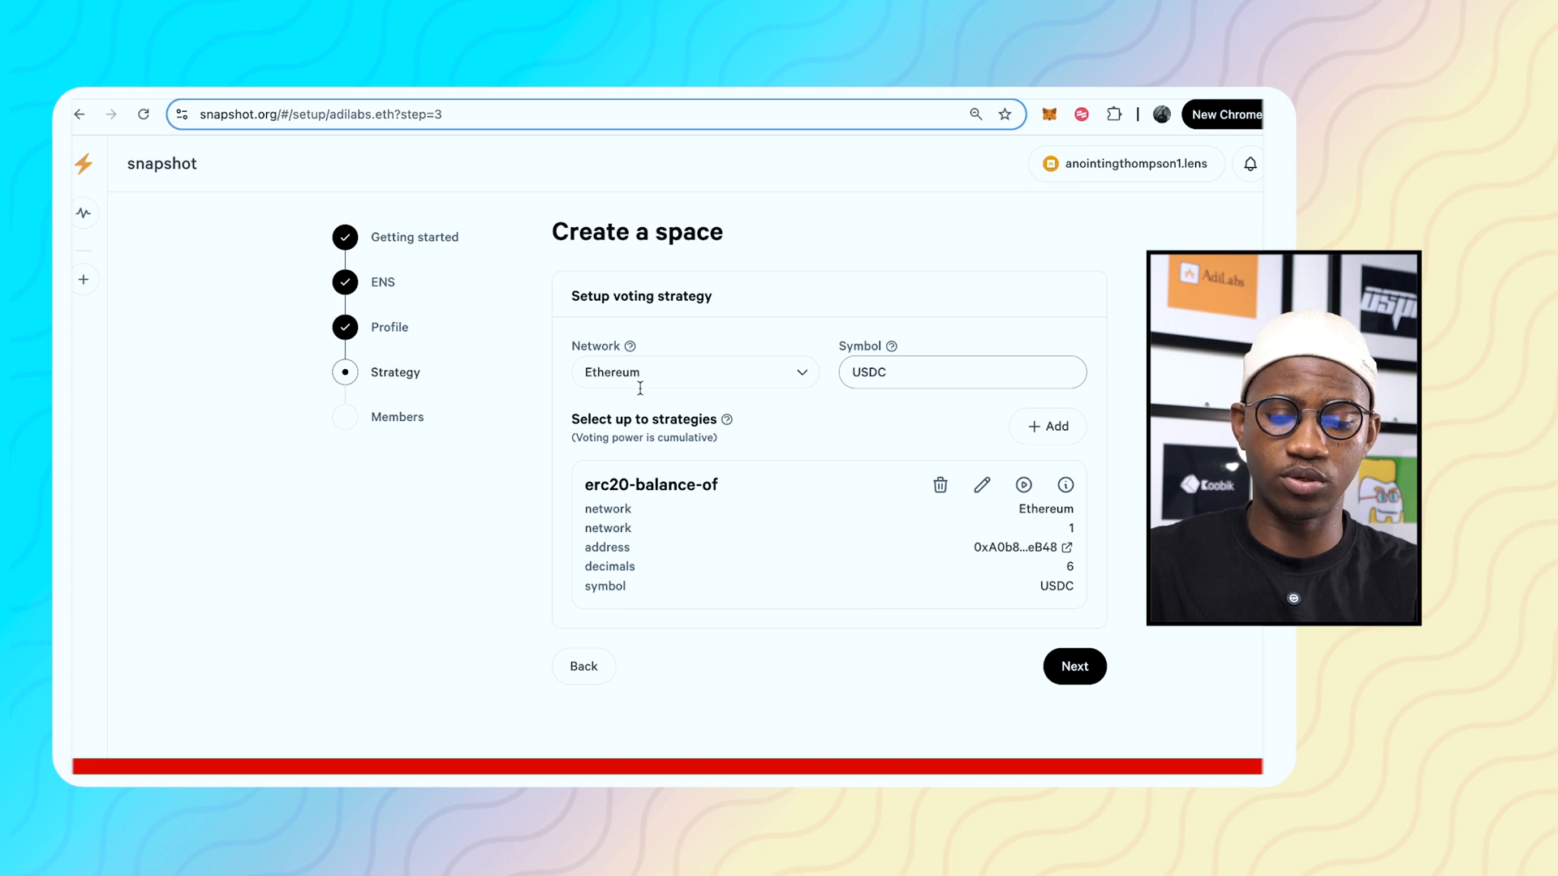
click(722, 378)
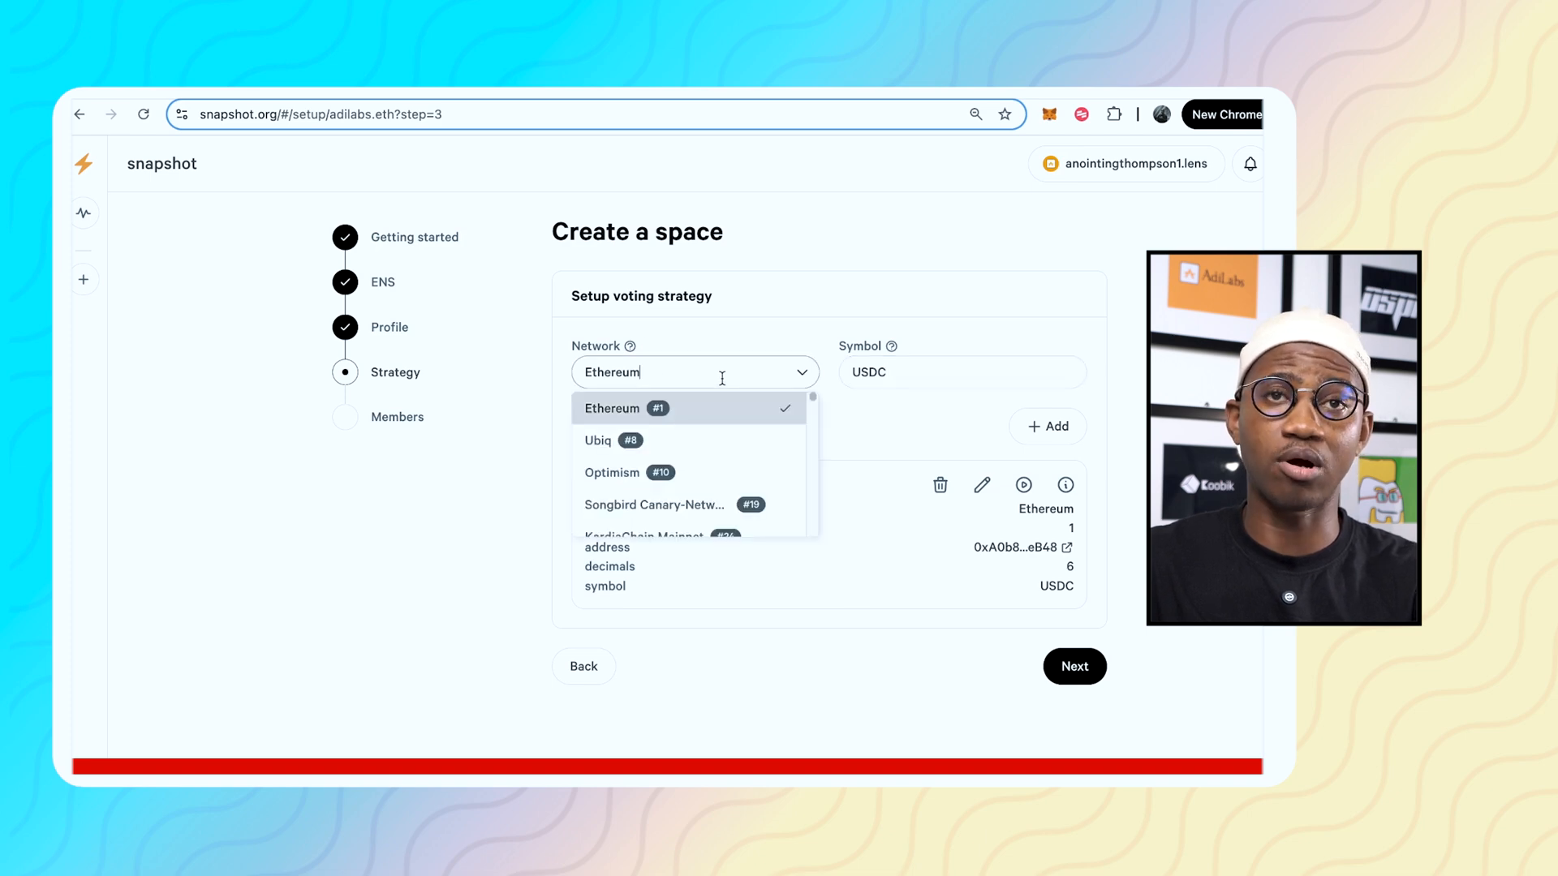
click(883, 321)
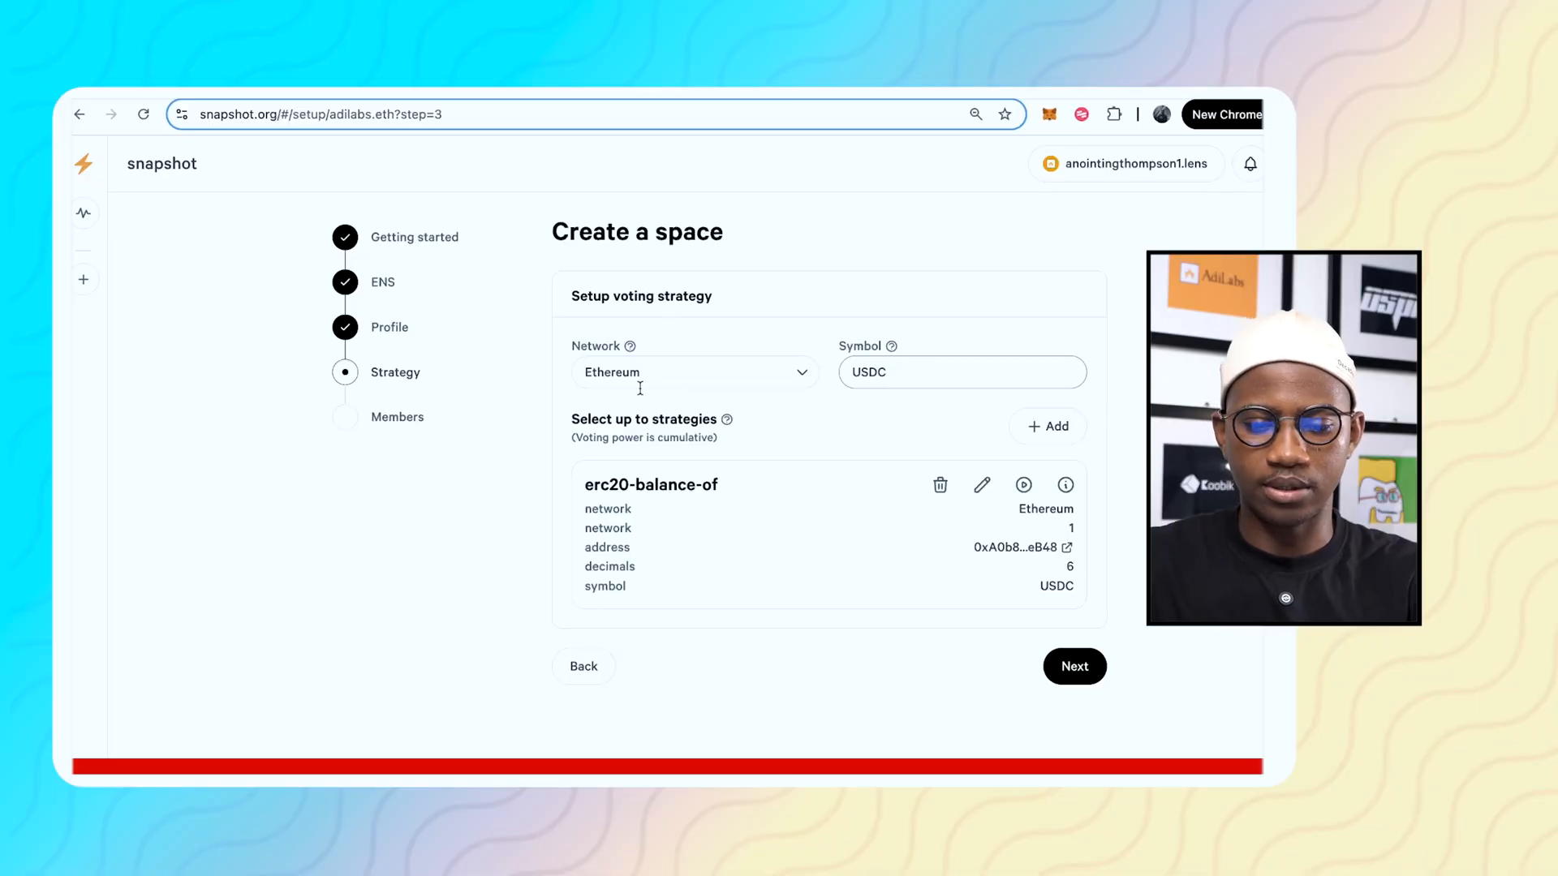
click(721, 375)
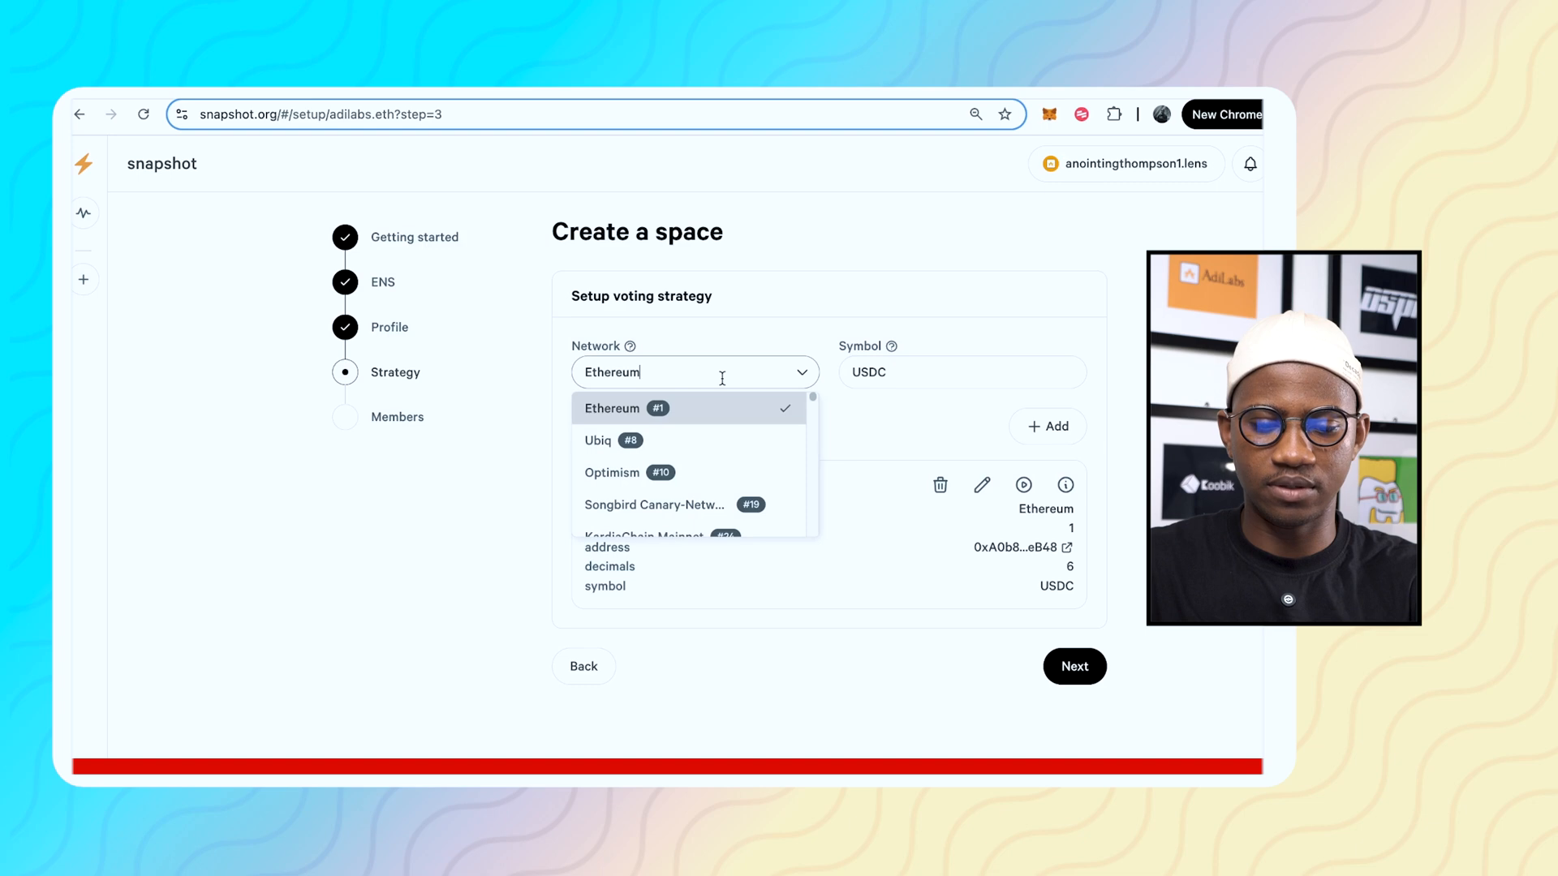
click(881, 316)
click(925, 376)
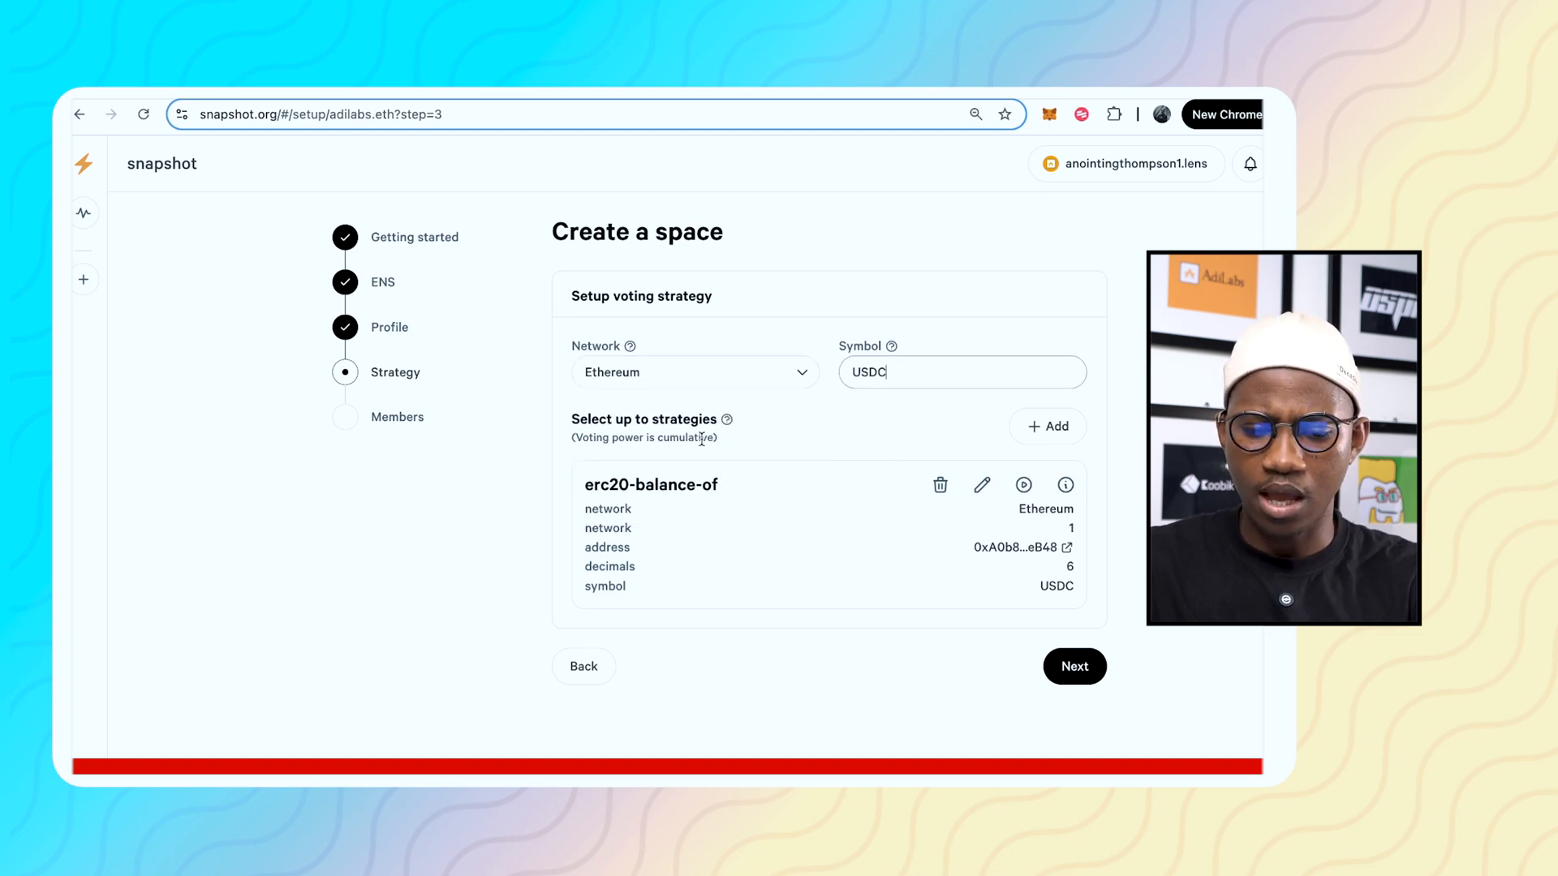
Start adding another voting strategy to the custom setup, choosing erc20-balance-of from the strategy list
click(1020, 426)
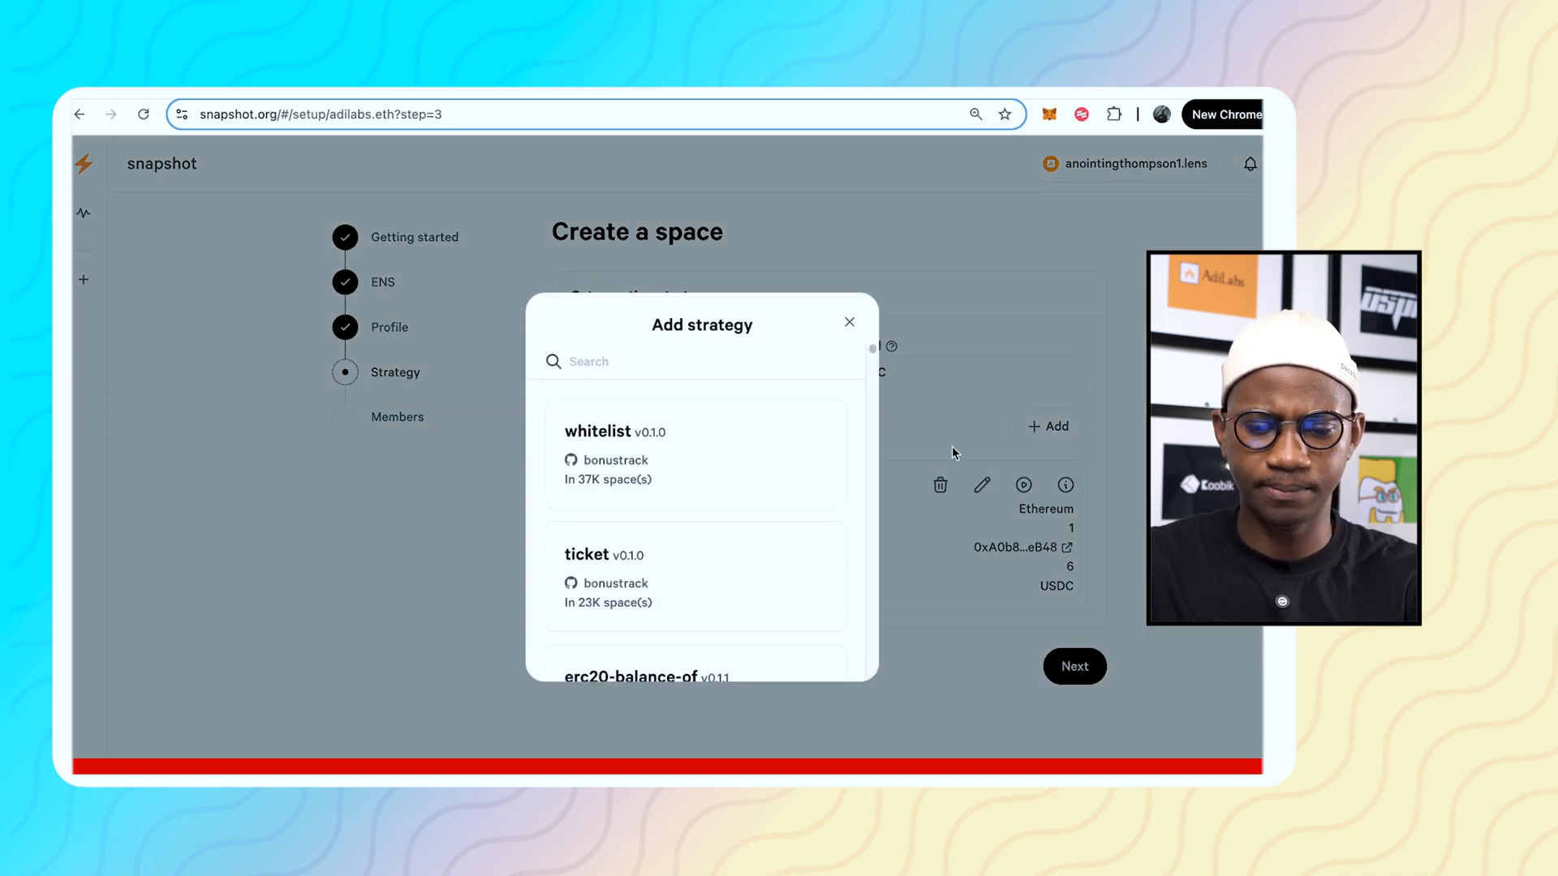
scroll(720, 525, down, 1)
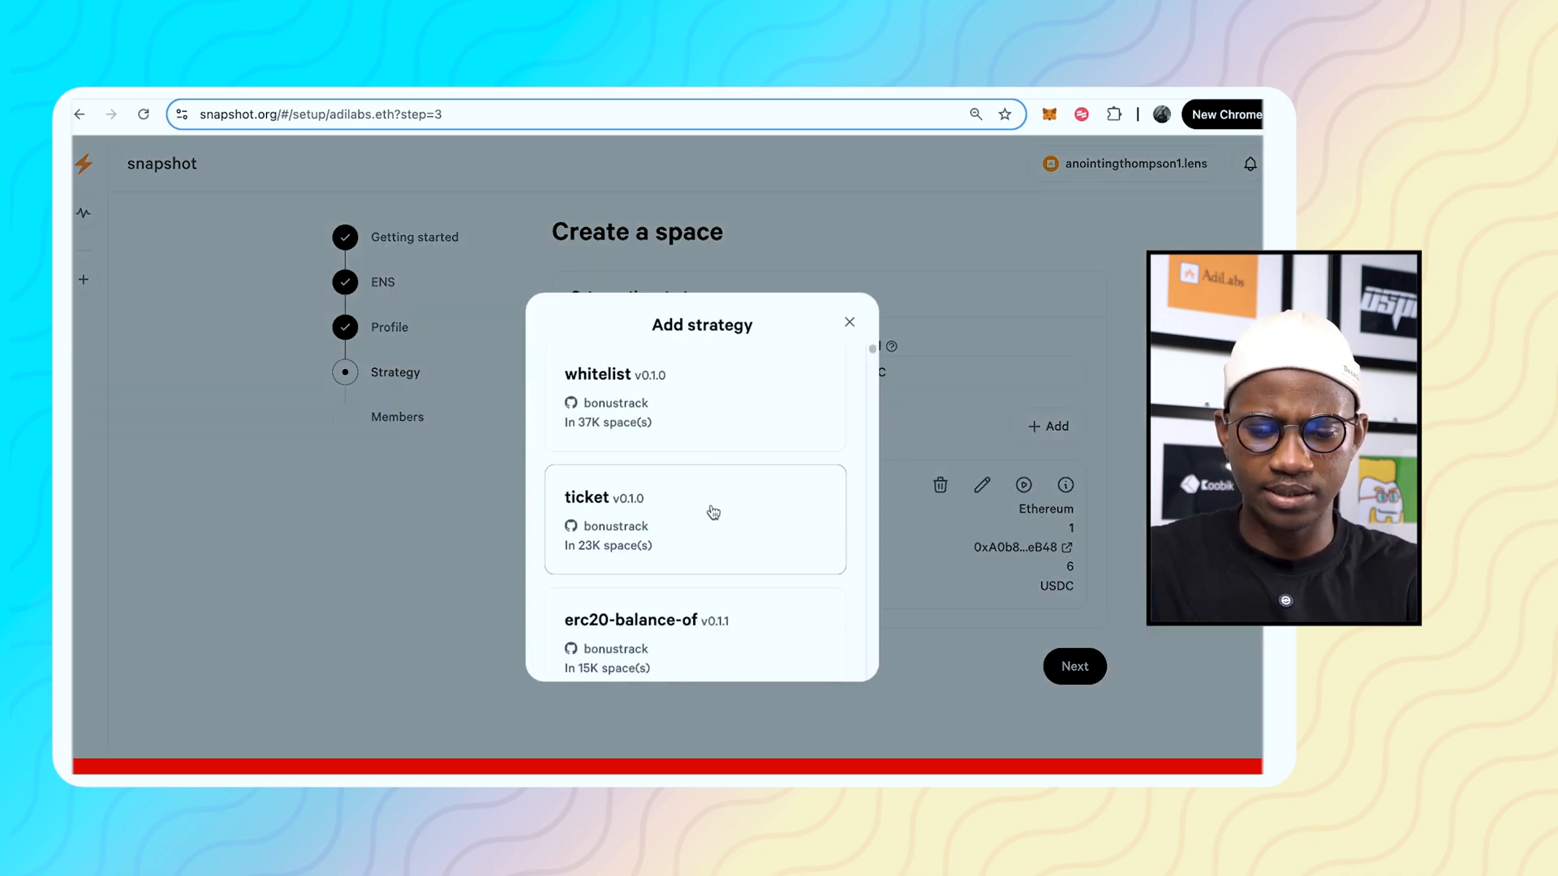
scroll(727, 550, down, 1)
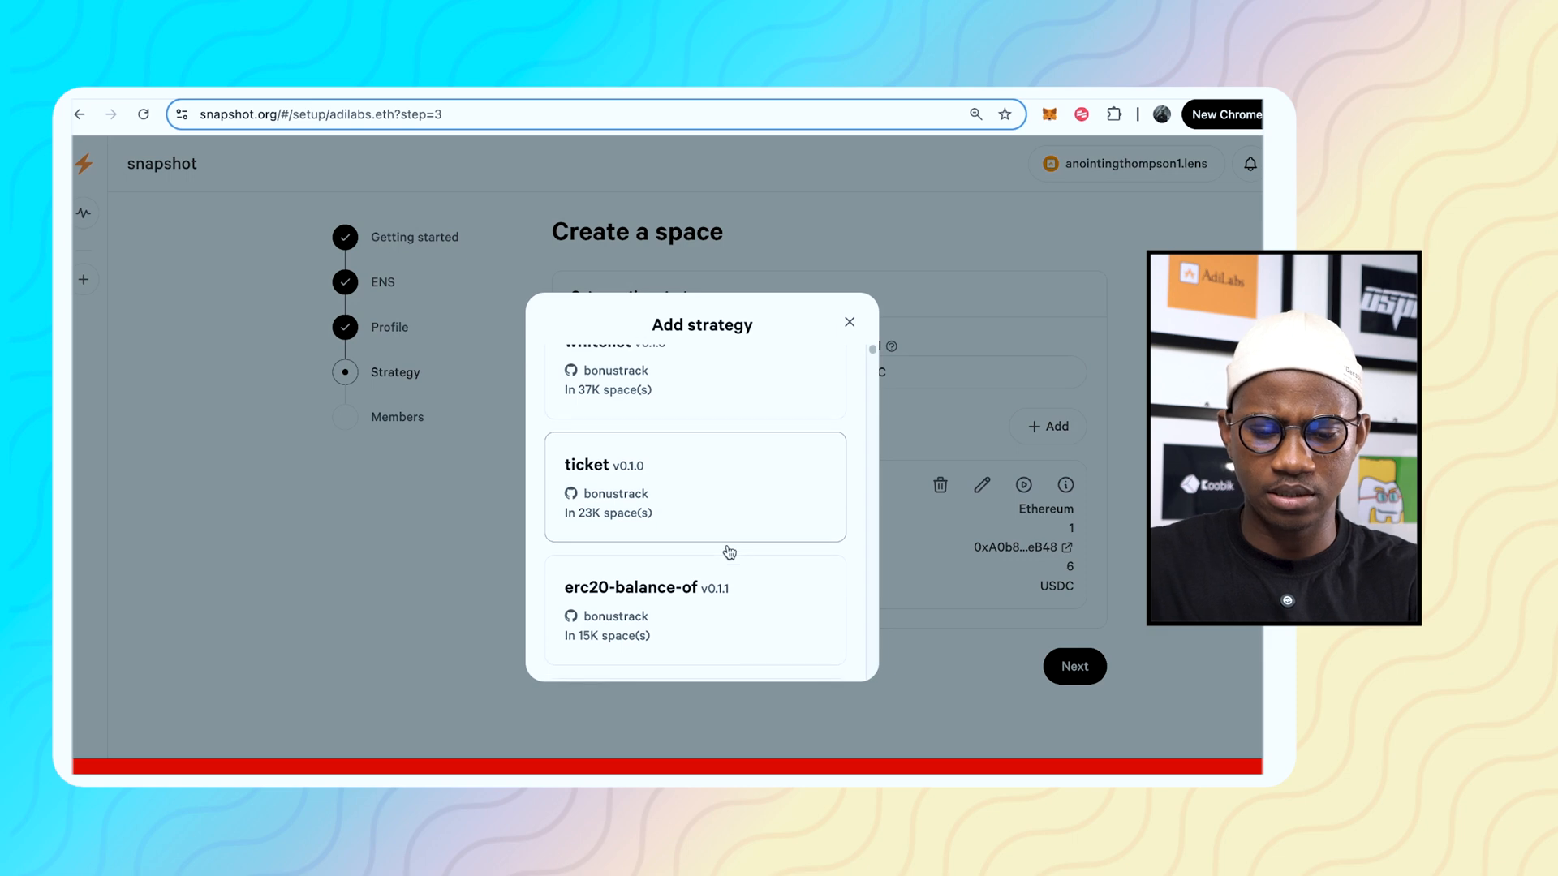
click(681, 615)
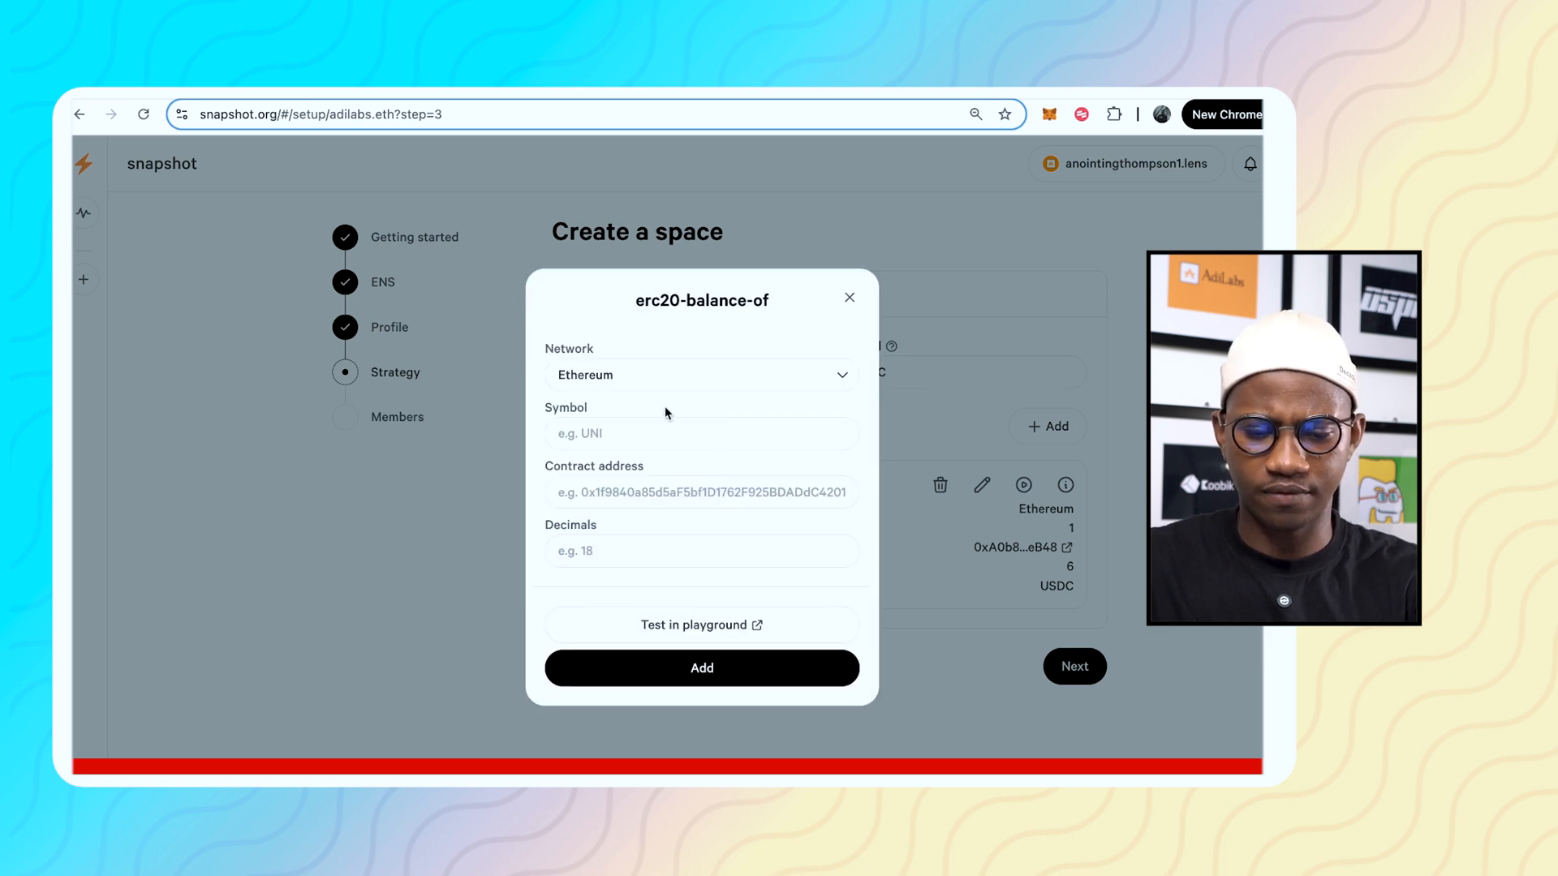
Set the erc20-balance-of strategy's symbol to USDC and its contract address to 0xA0b86991c6218b36c1d19D4a2e9Eb0cE3606eB48
click(633, 435)
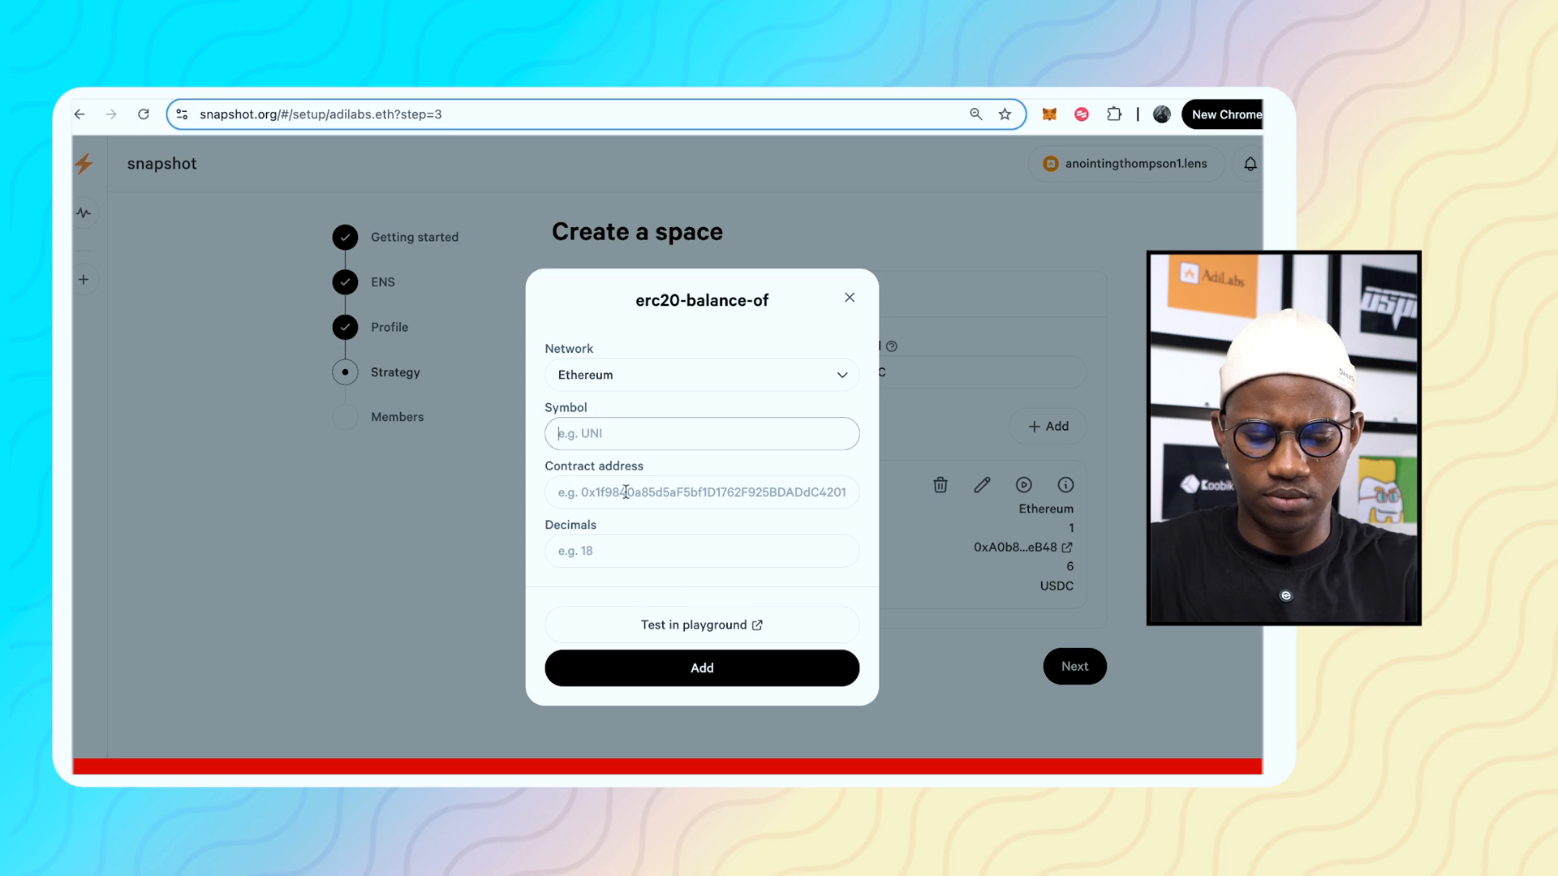
text(USDC)
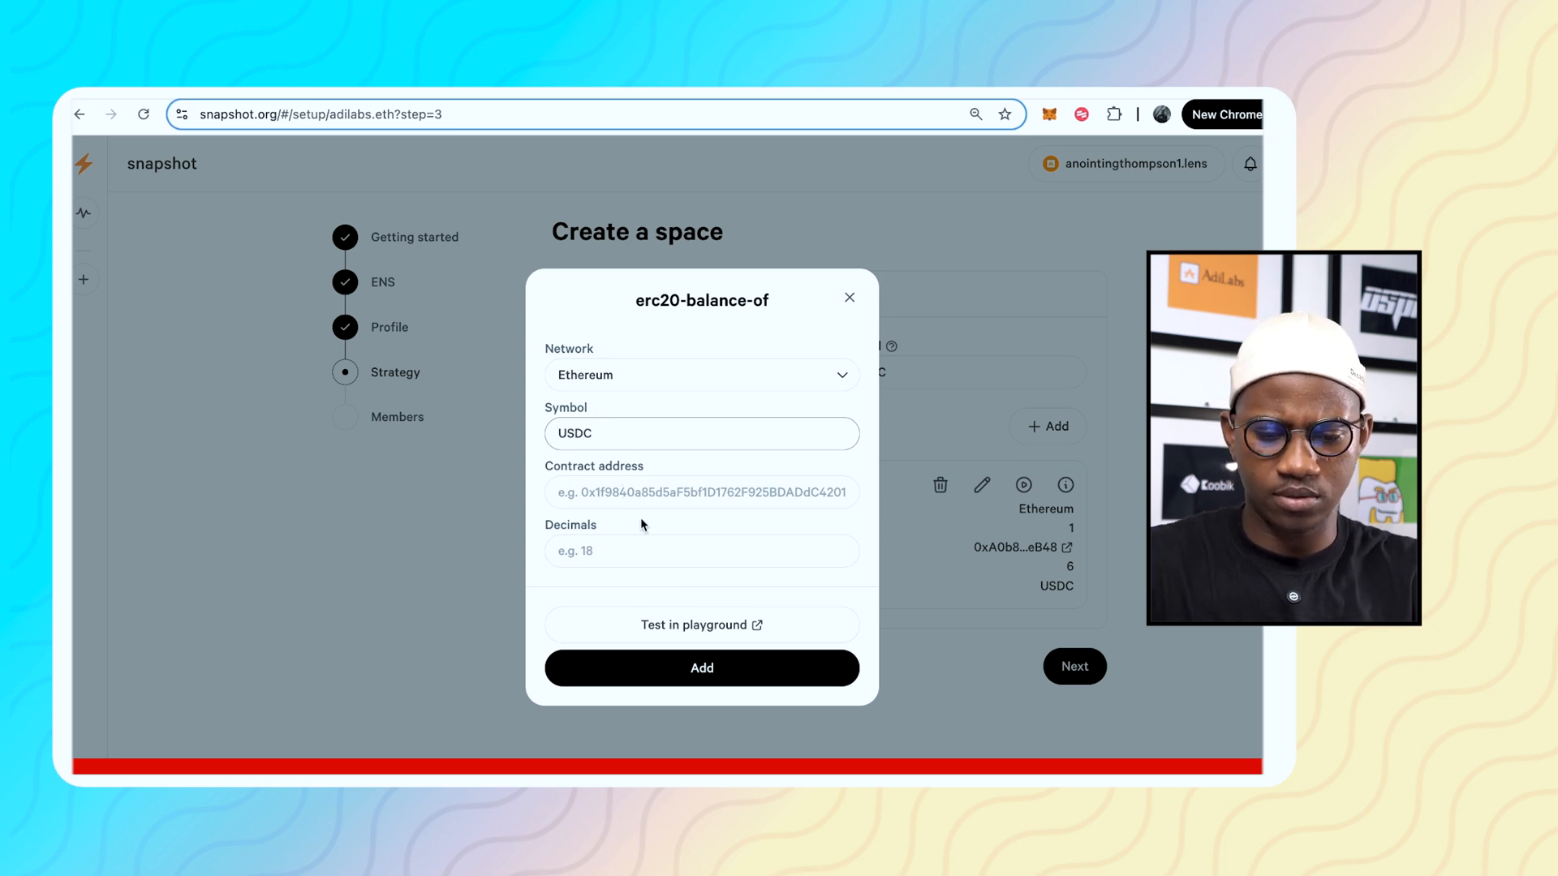
click(619, 481)
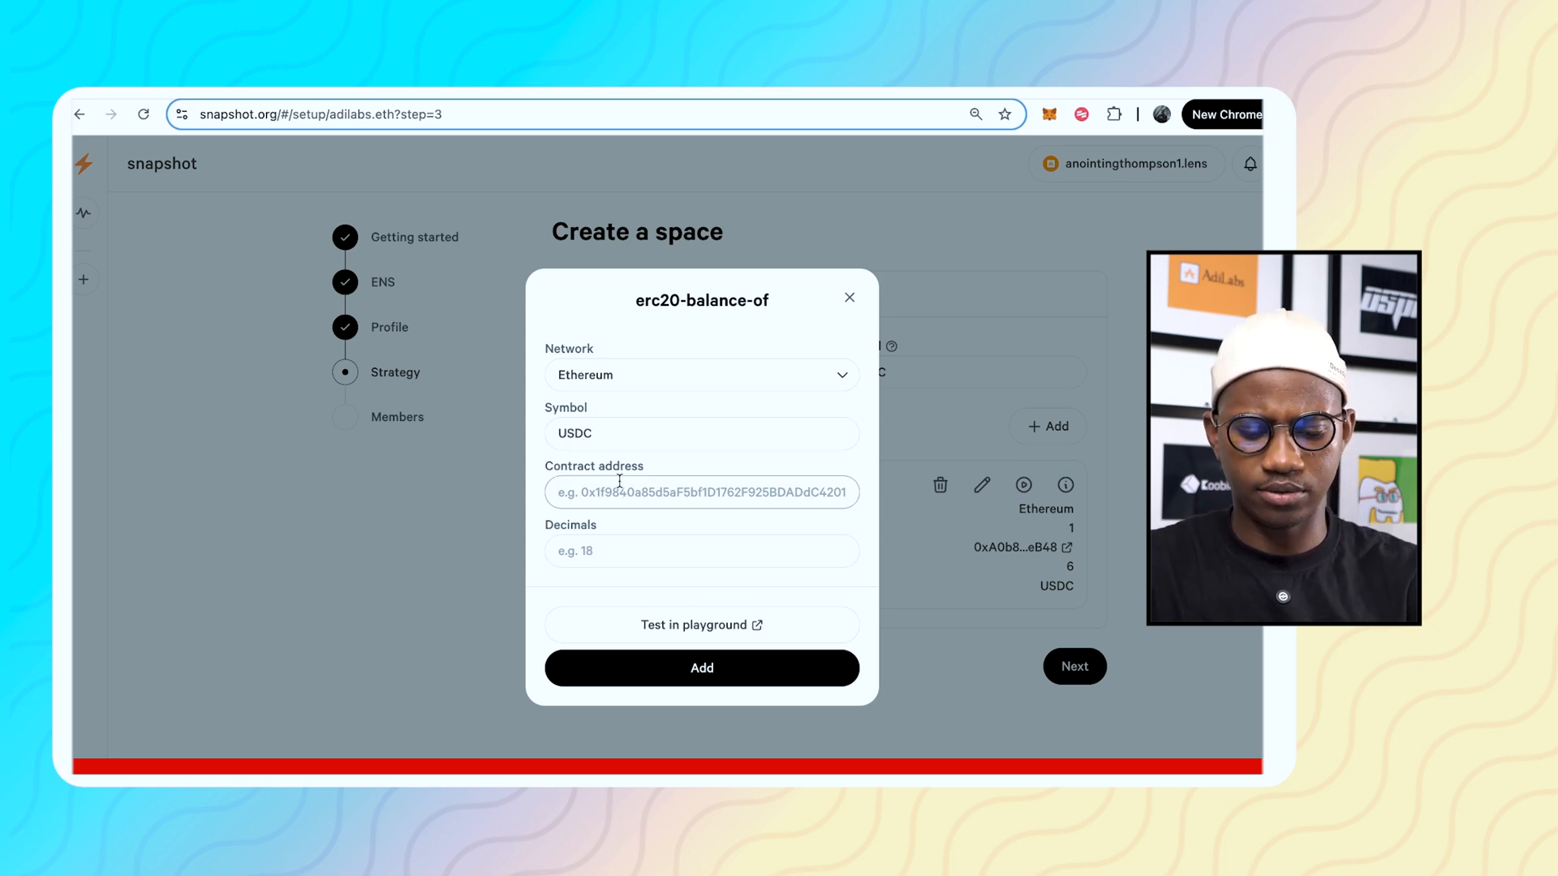
text(0xA0b86991c6218b36c1d19D4a2e9Eb0cE3606eB48)
Check the USDC token's decimals on Etherscan, and back in Snapshot set the decimals to 6 and add the strategy
click(630, 555)
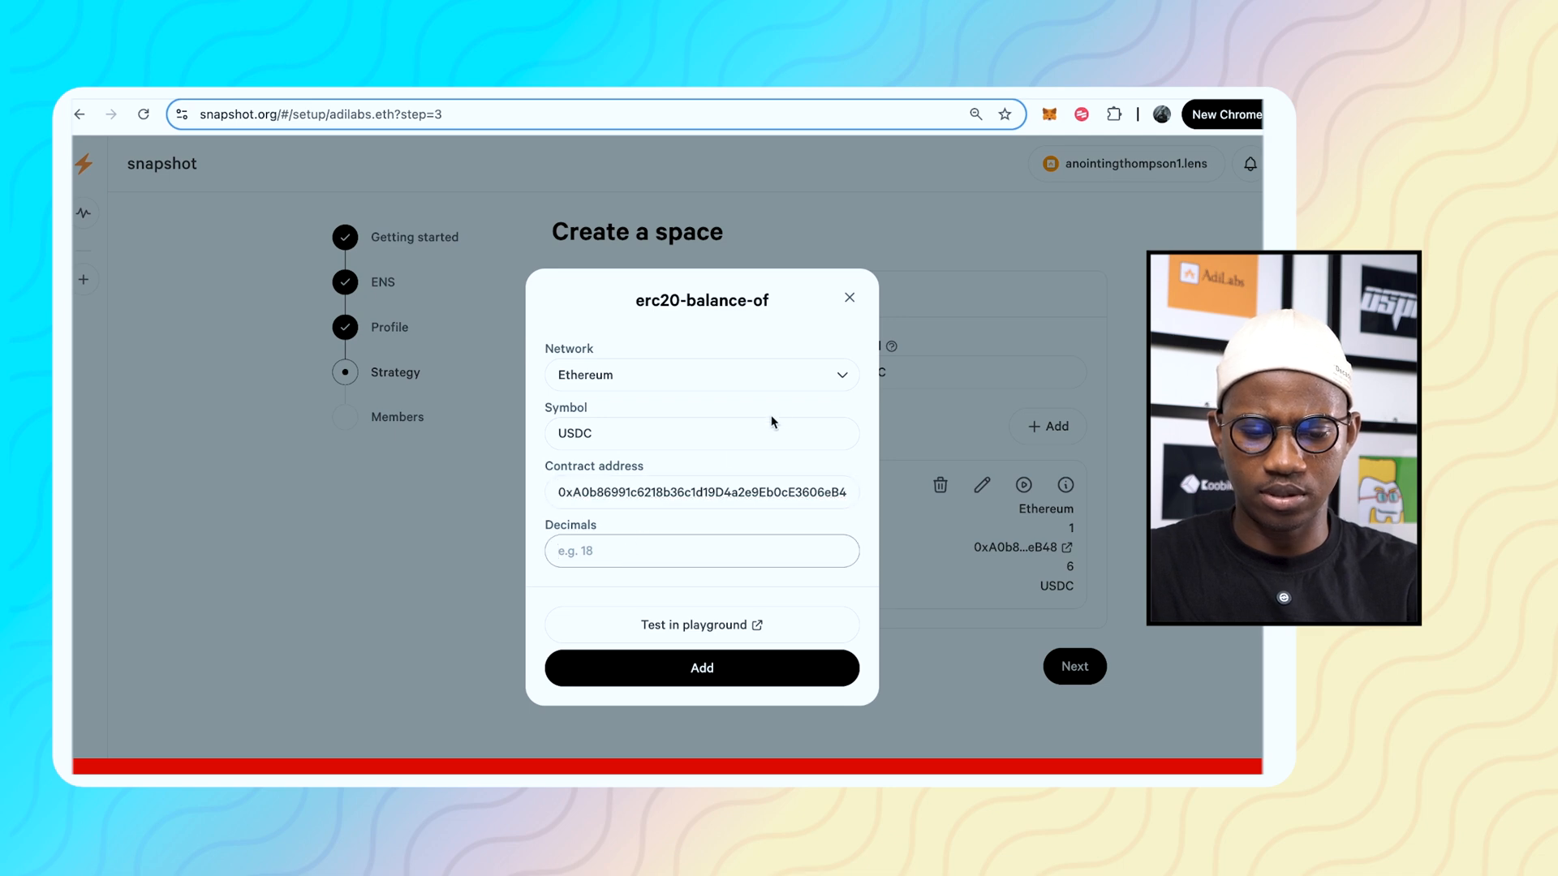
key(ctrl+Tab)
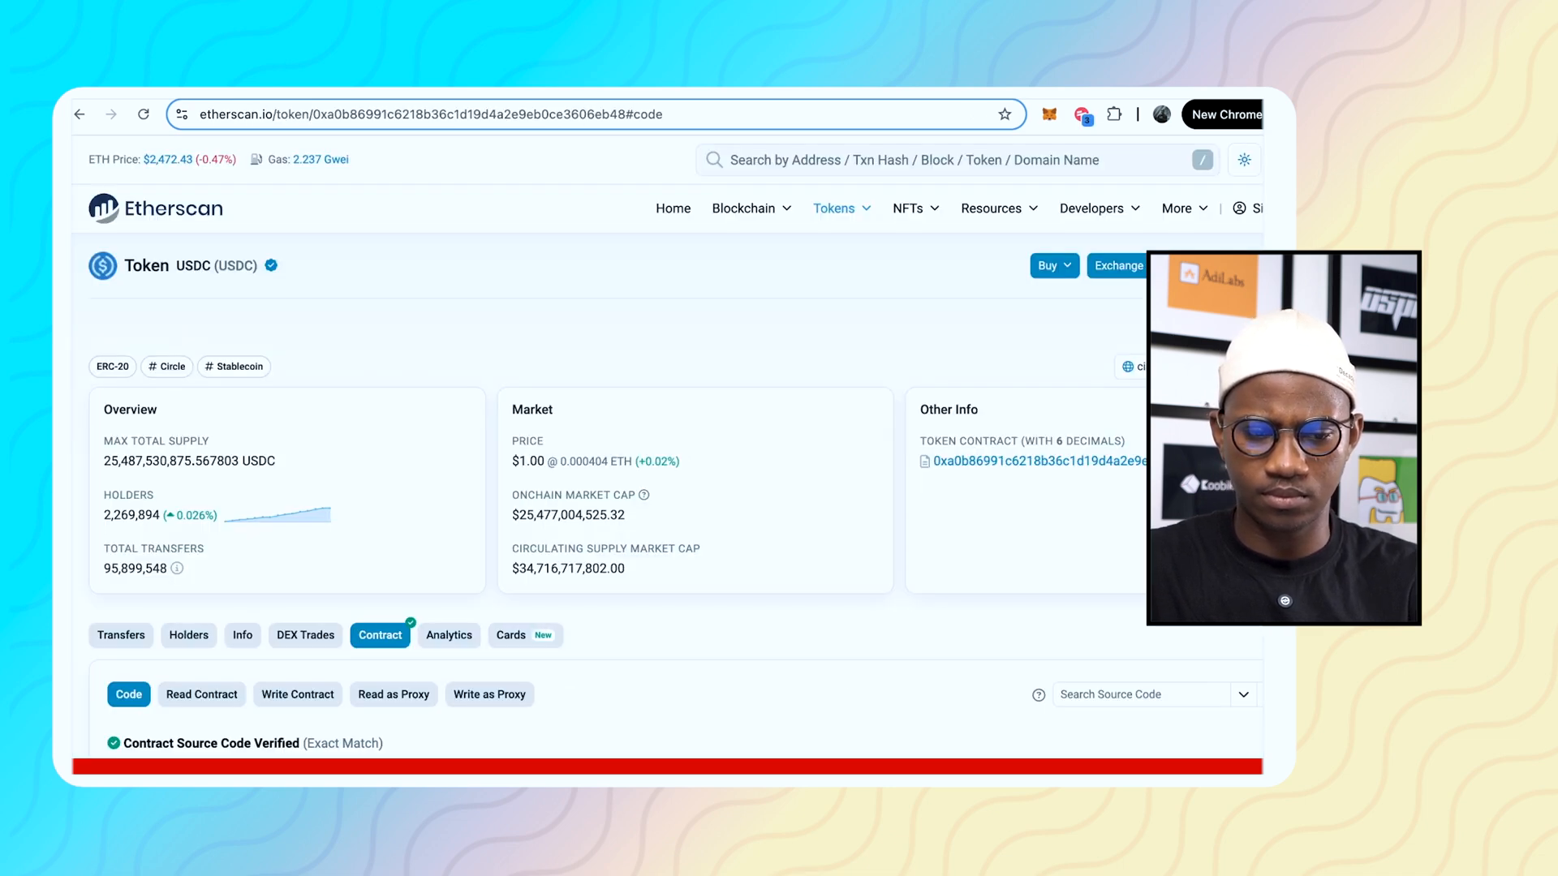
key(ctrl+shift+Tab)
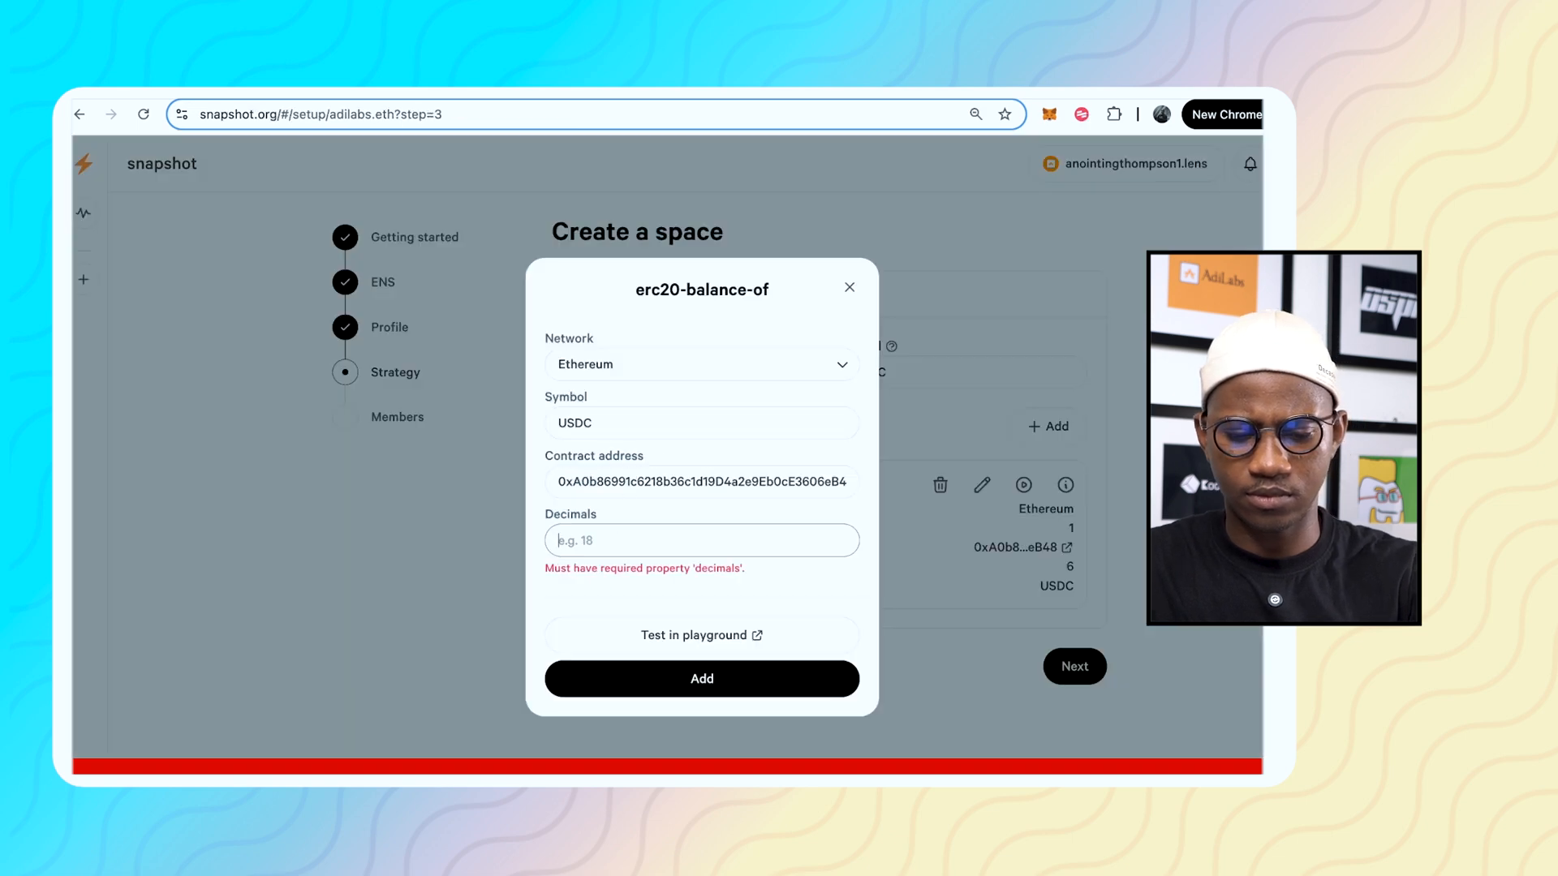
text(6)
click(722, 674)
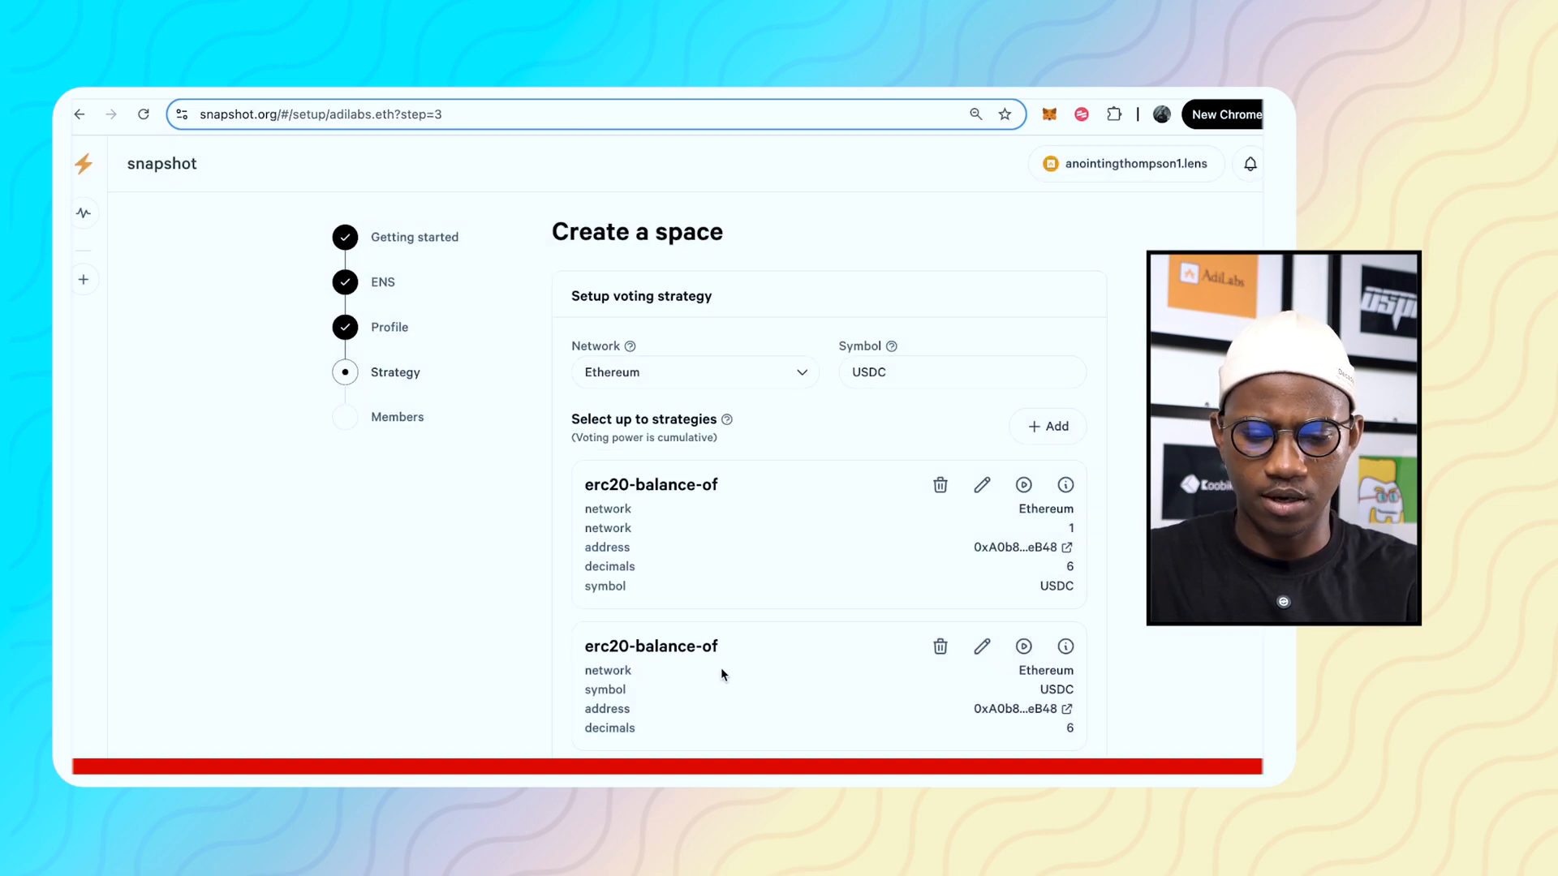
Continue to the members stage, add another wallet address as a member and give it the Admin role
scroll(1132, 649, down, 1)
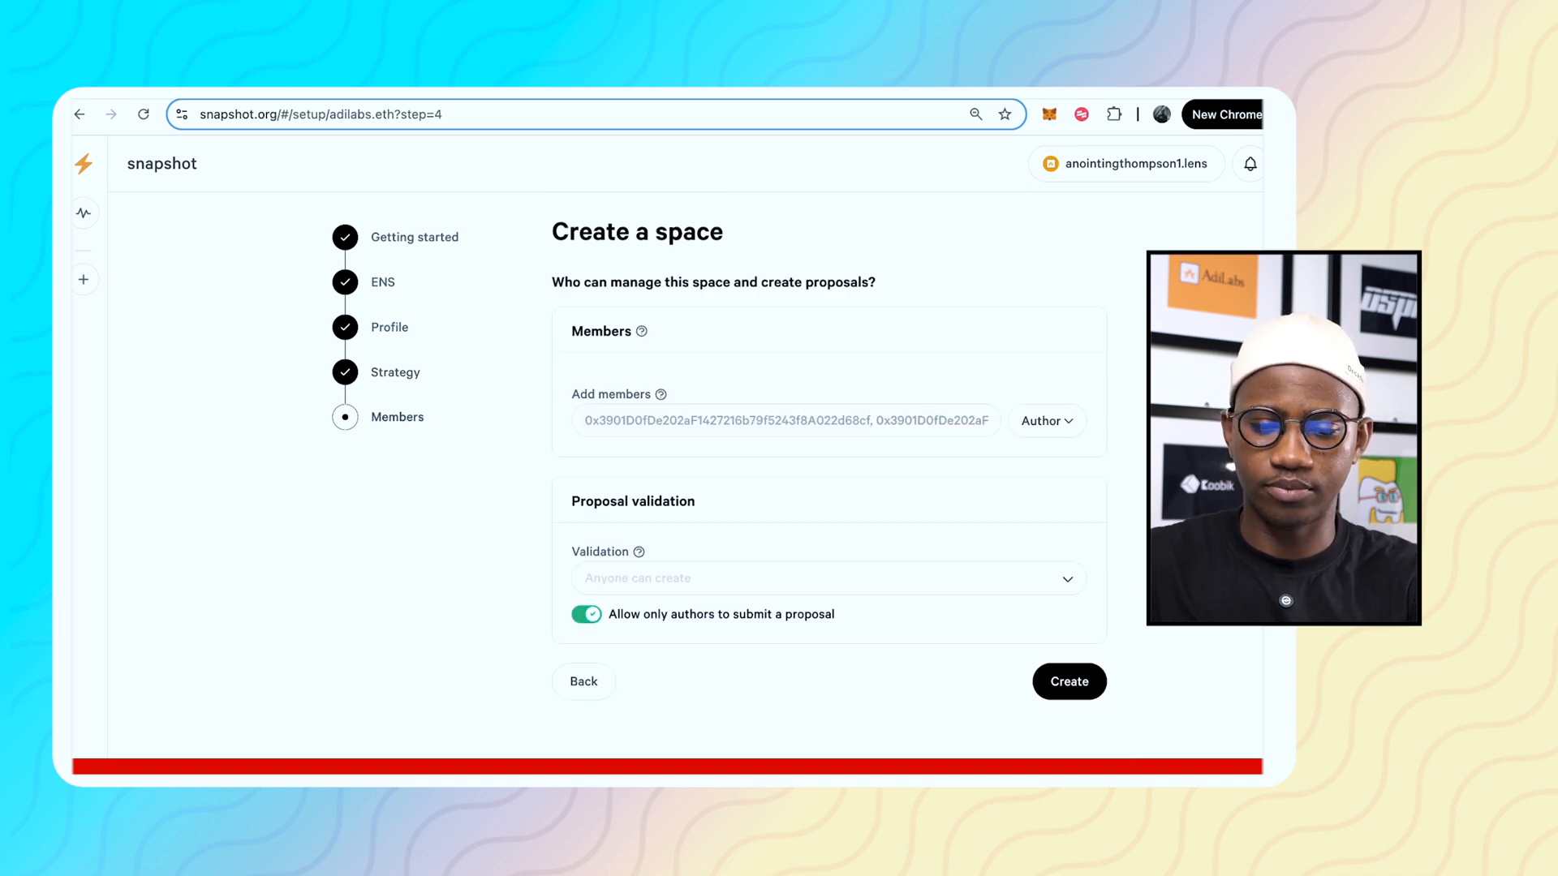
click(657, 422)
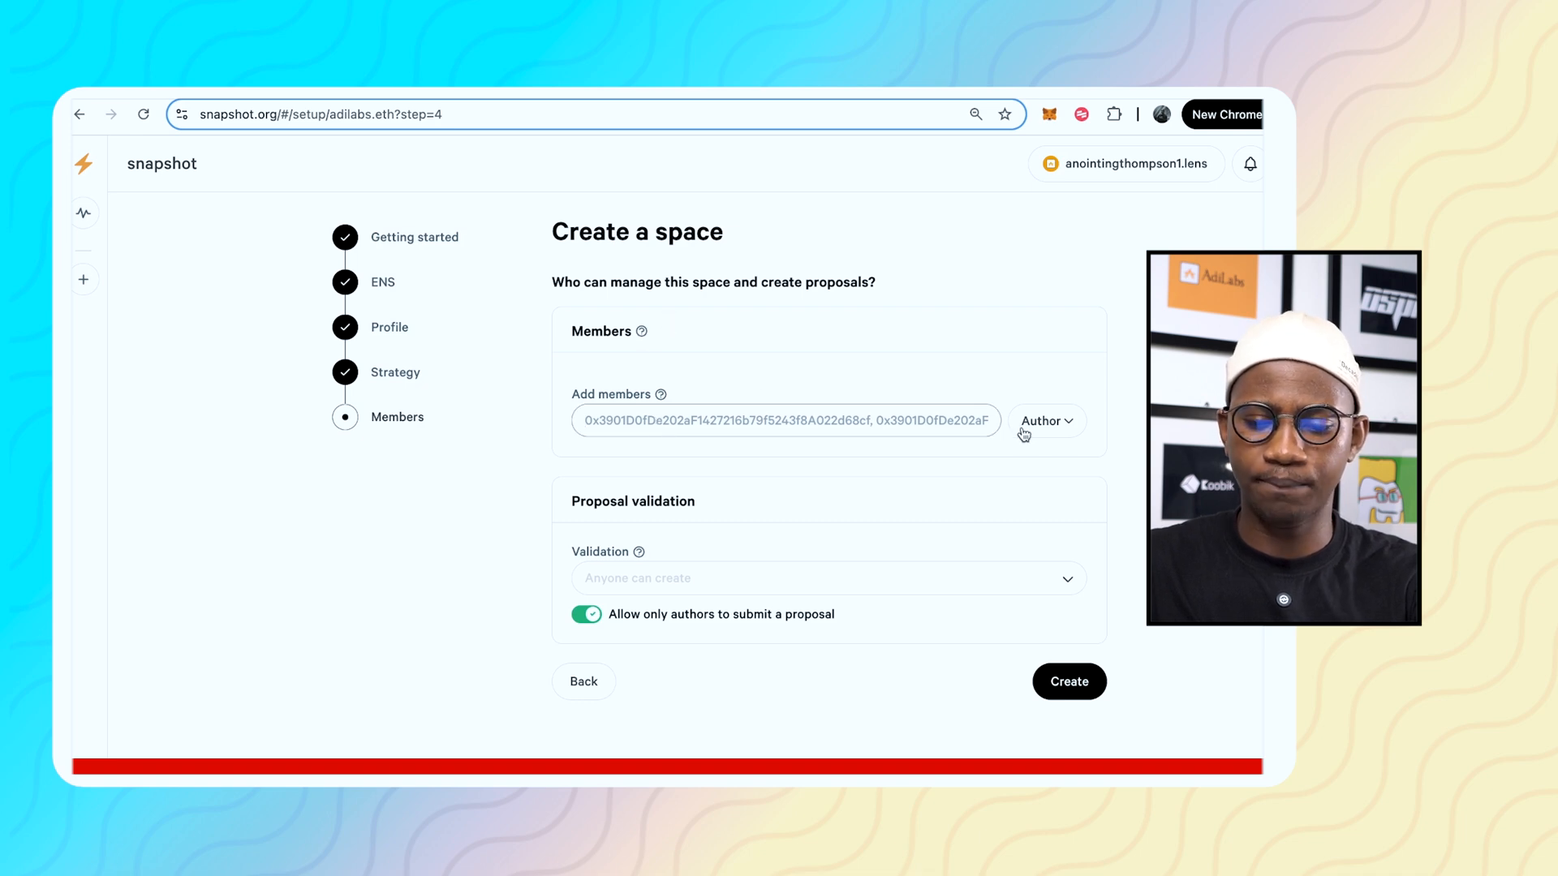
key(super+v)
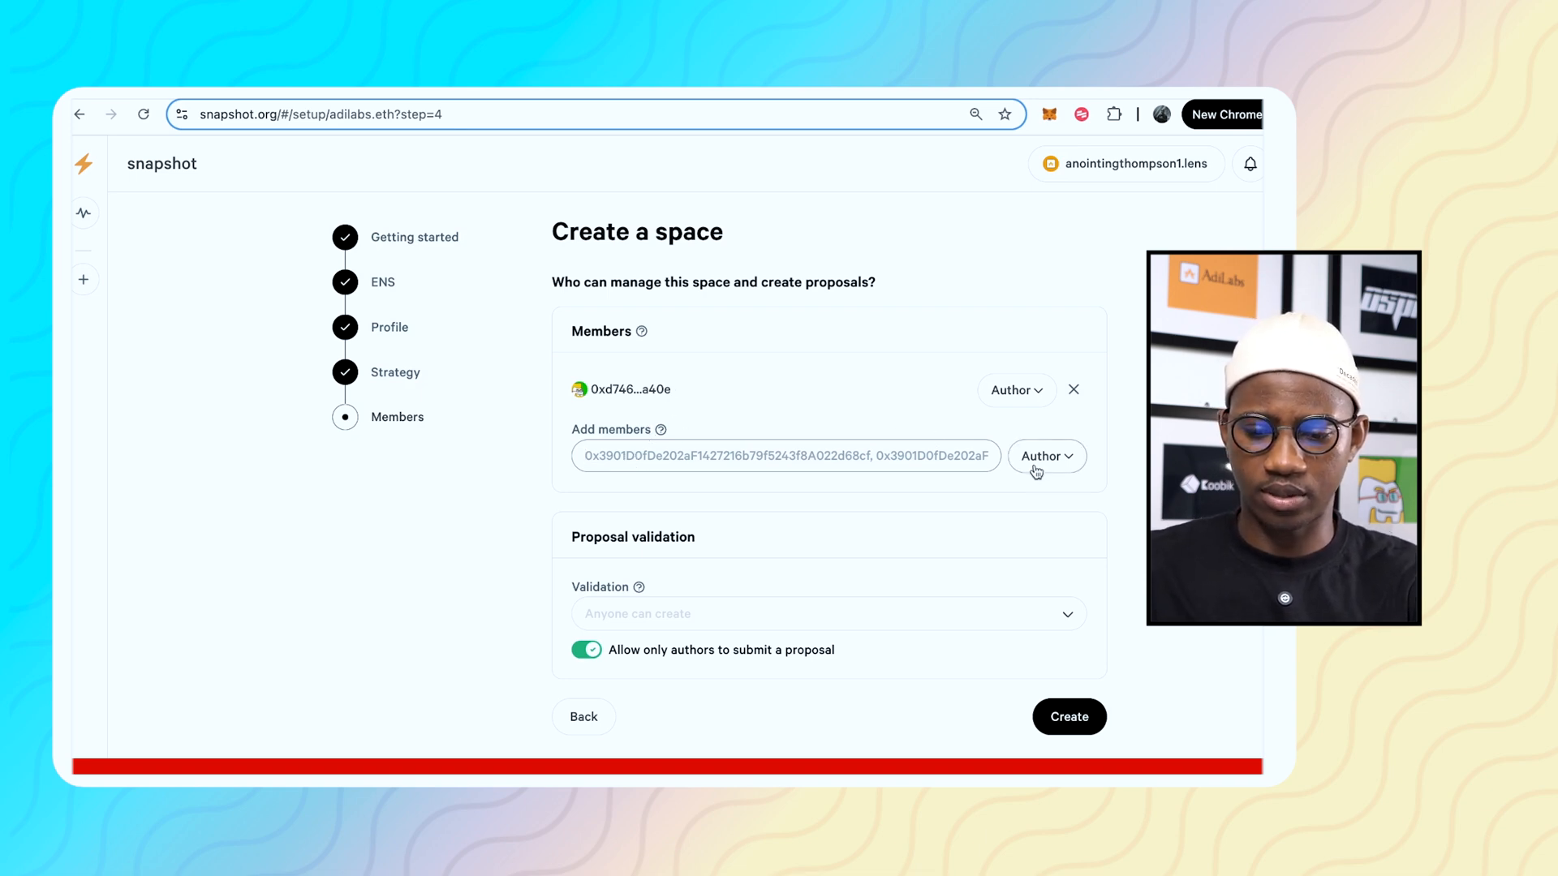
click(1014, 396)
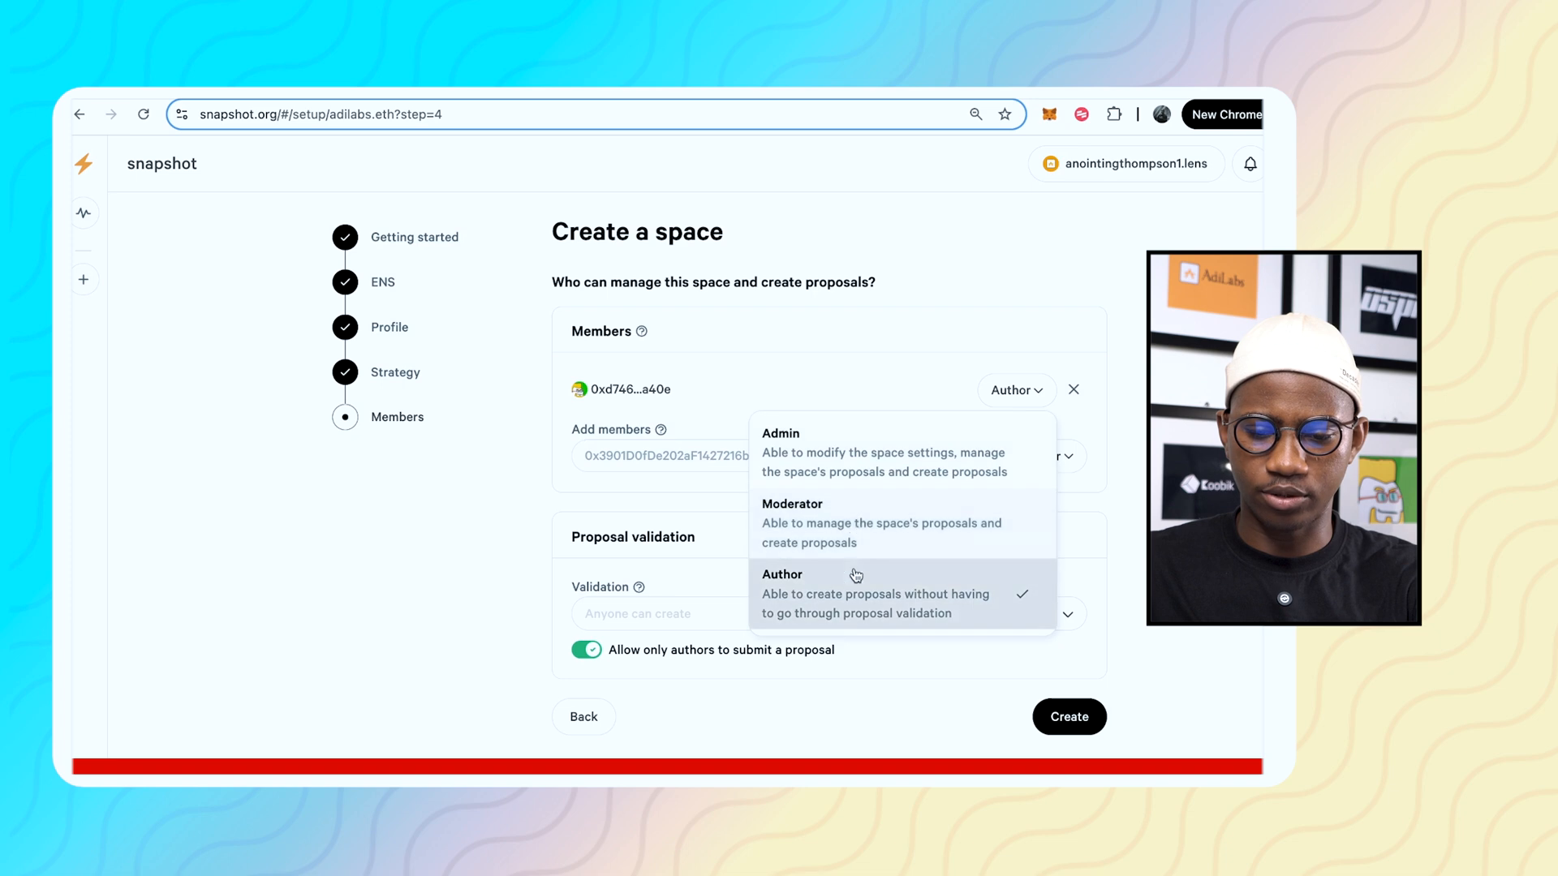
click(883, 455)
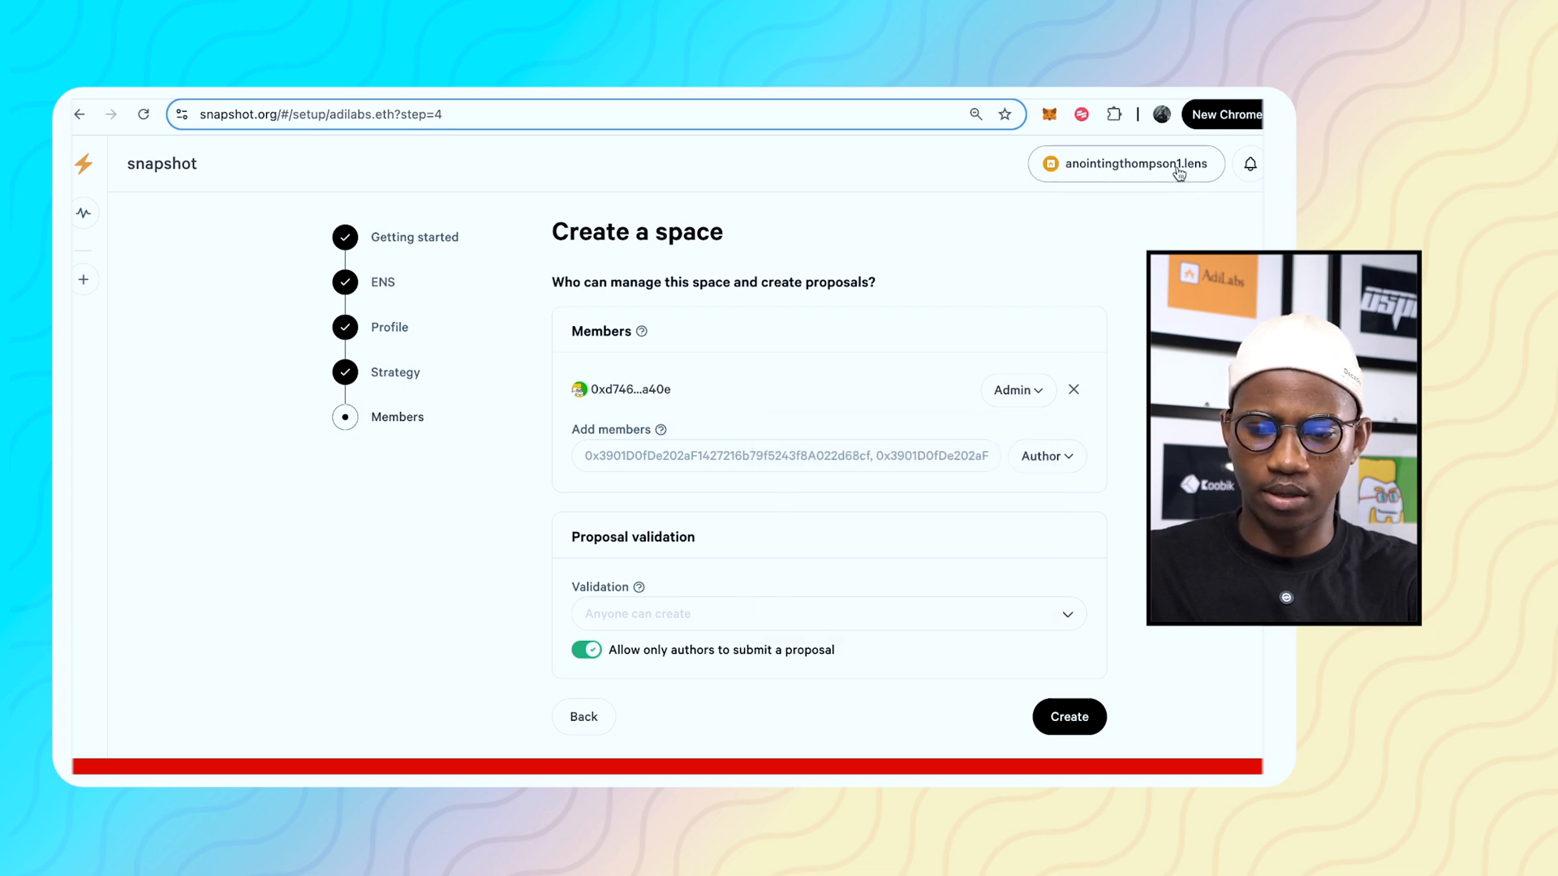
Add the connected account's own wallet address as a second member of the space
click(702, 455)
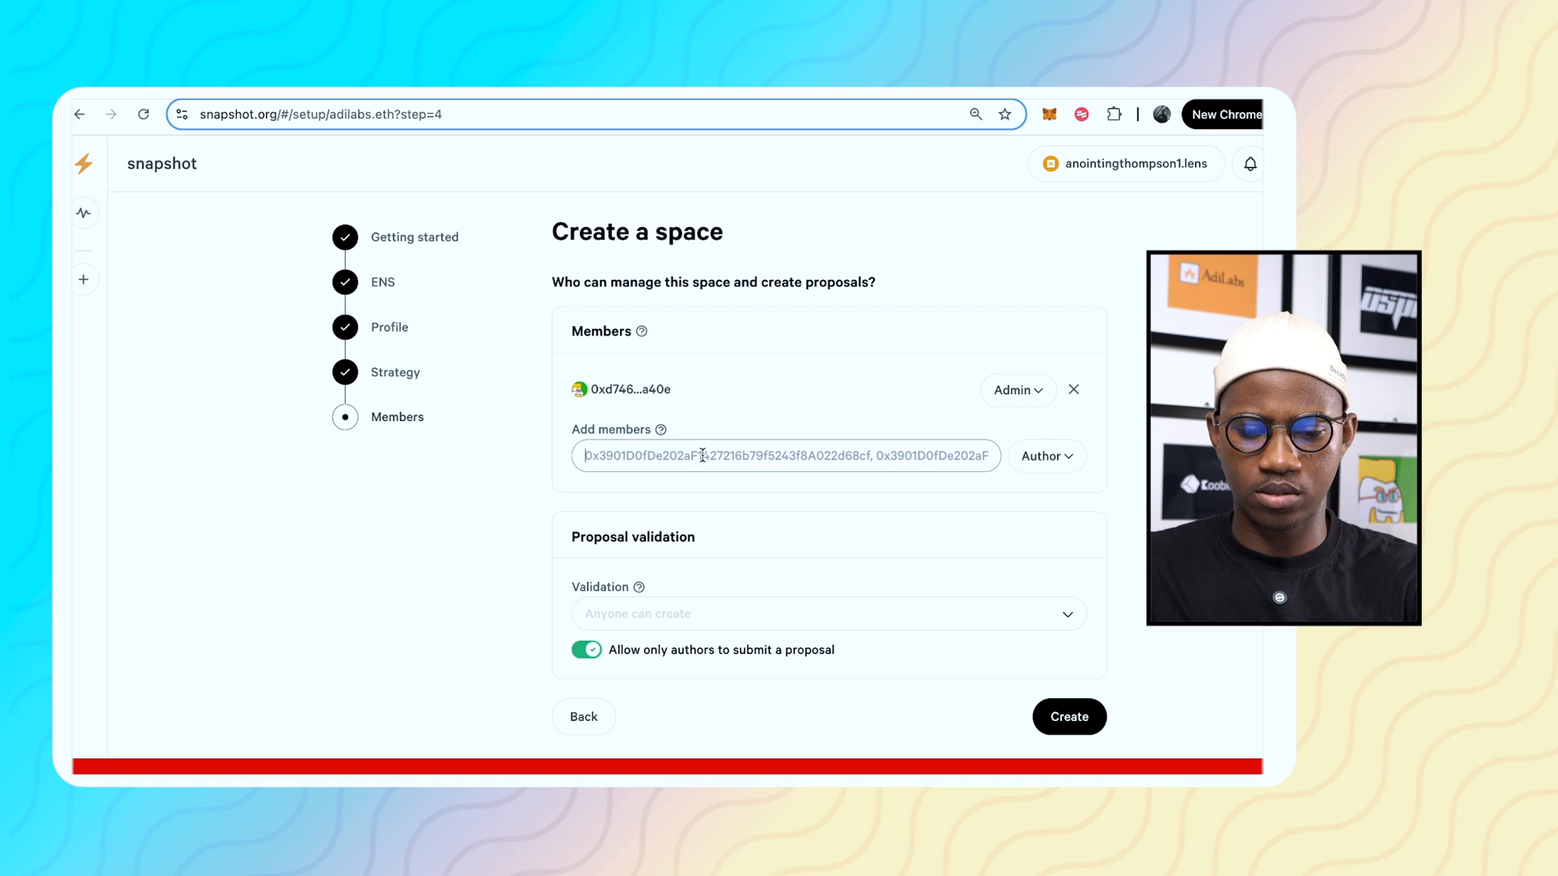
key(super+space)
key(super+v)
key(Escape)
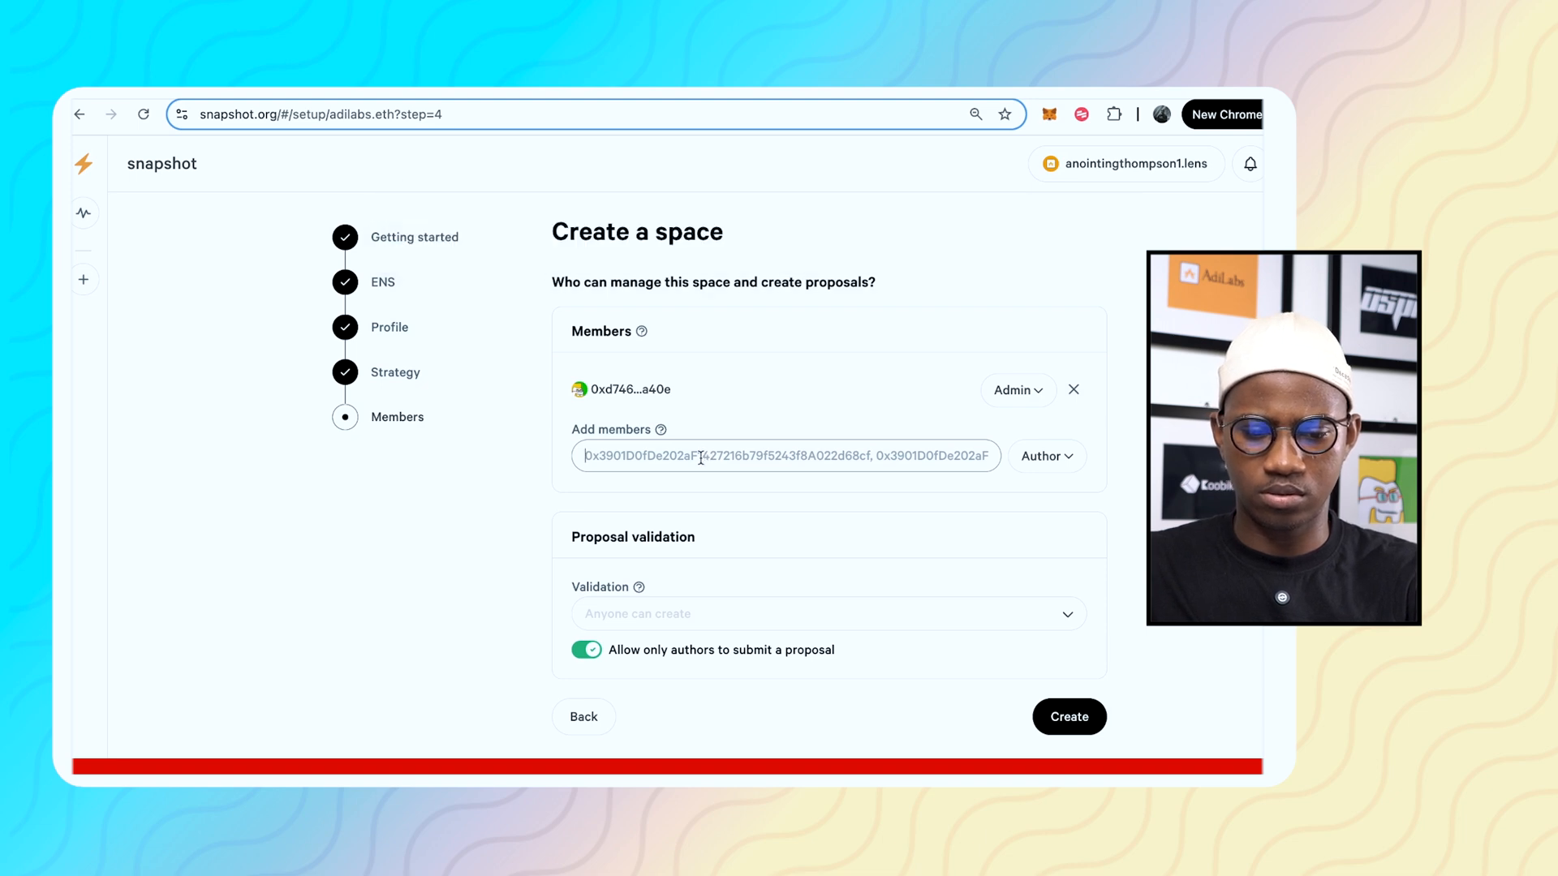
key(super+v)
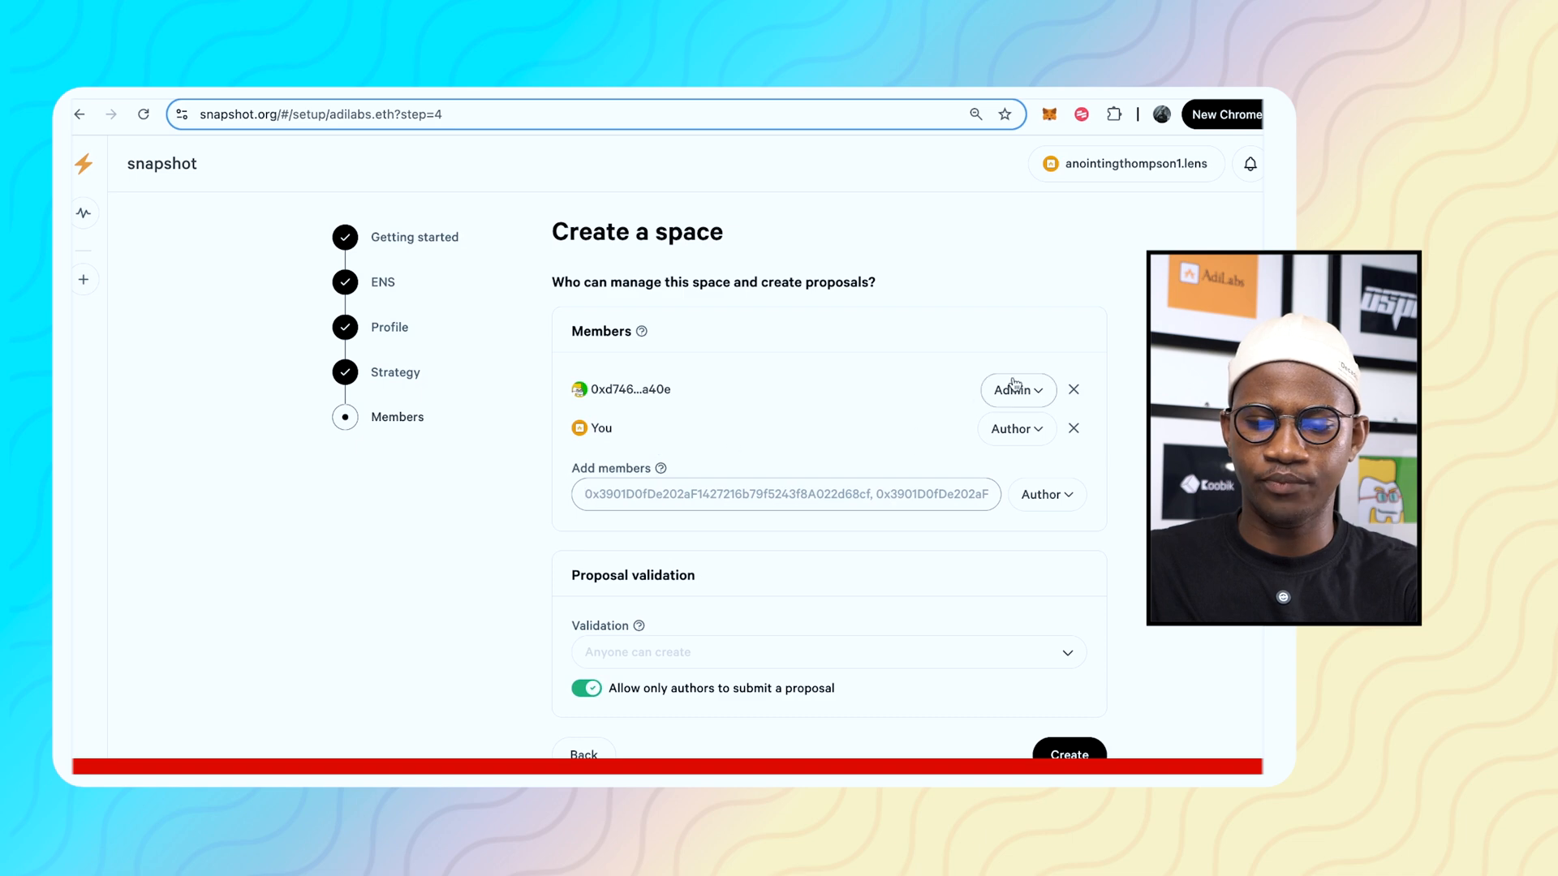
Set the connected account's role to Admin and the other member's role to Moderator
click(1027, 436)
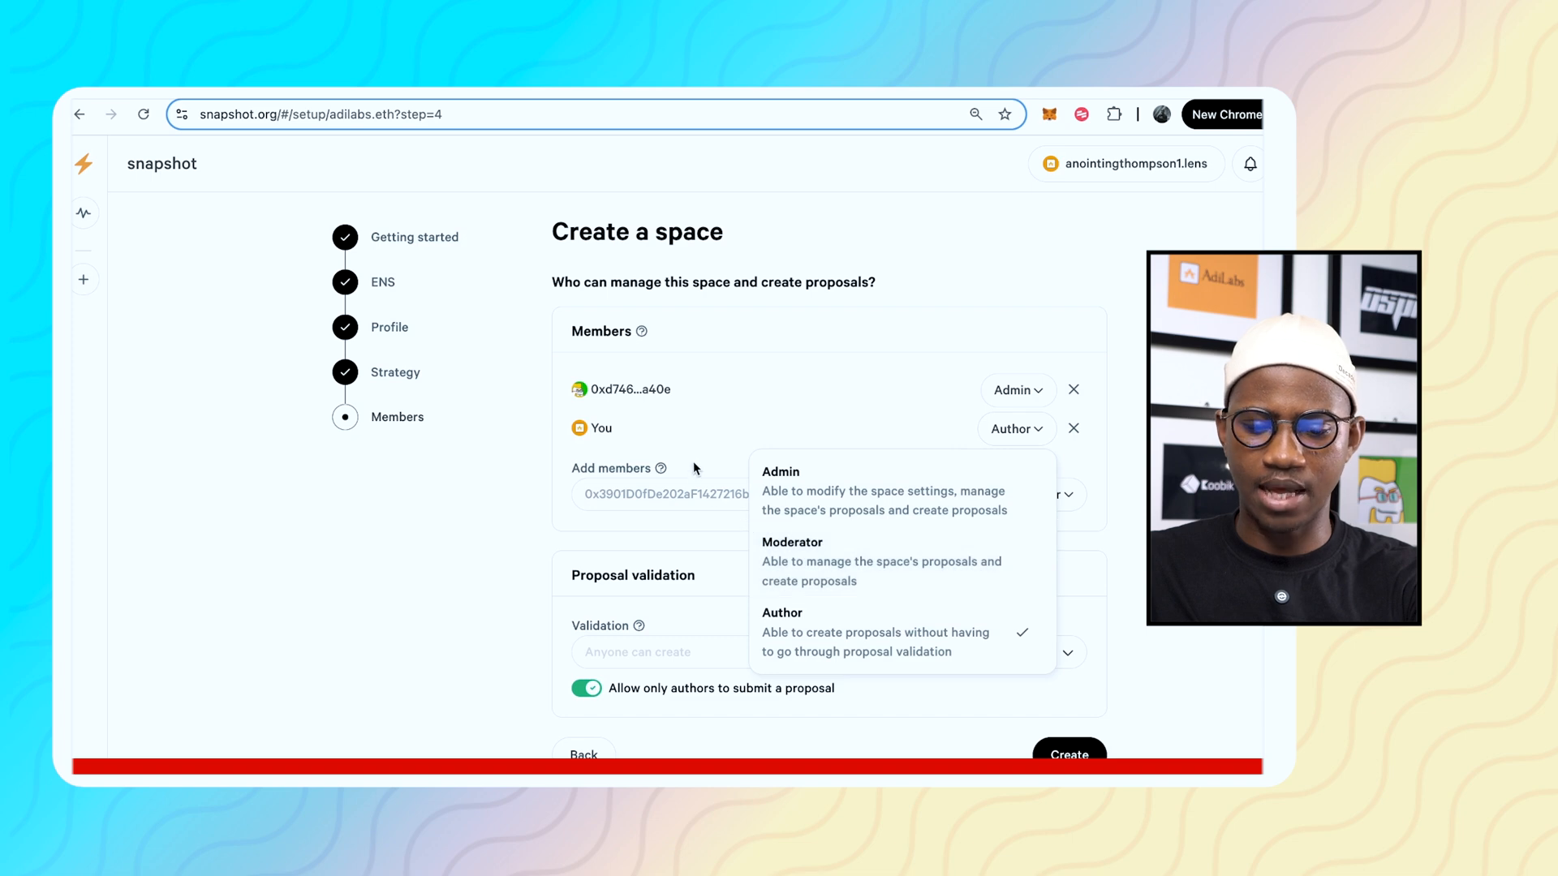
click(829, 513)
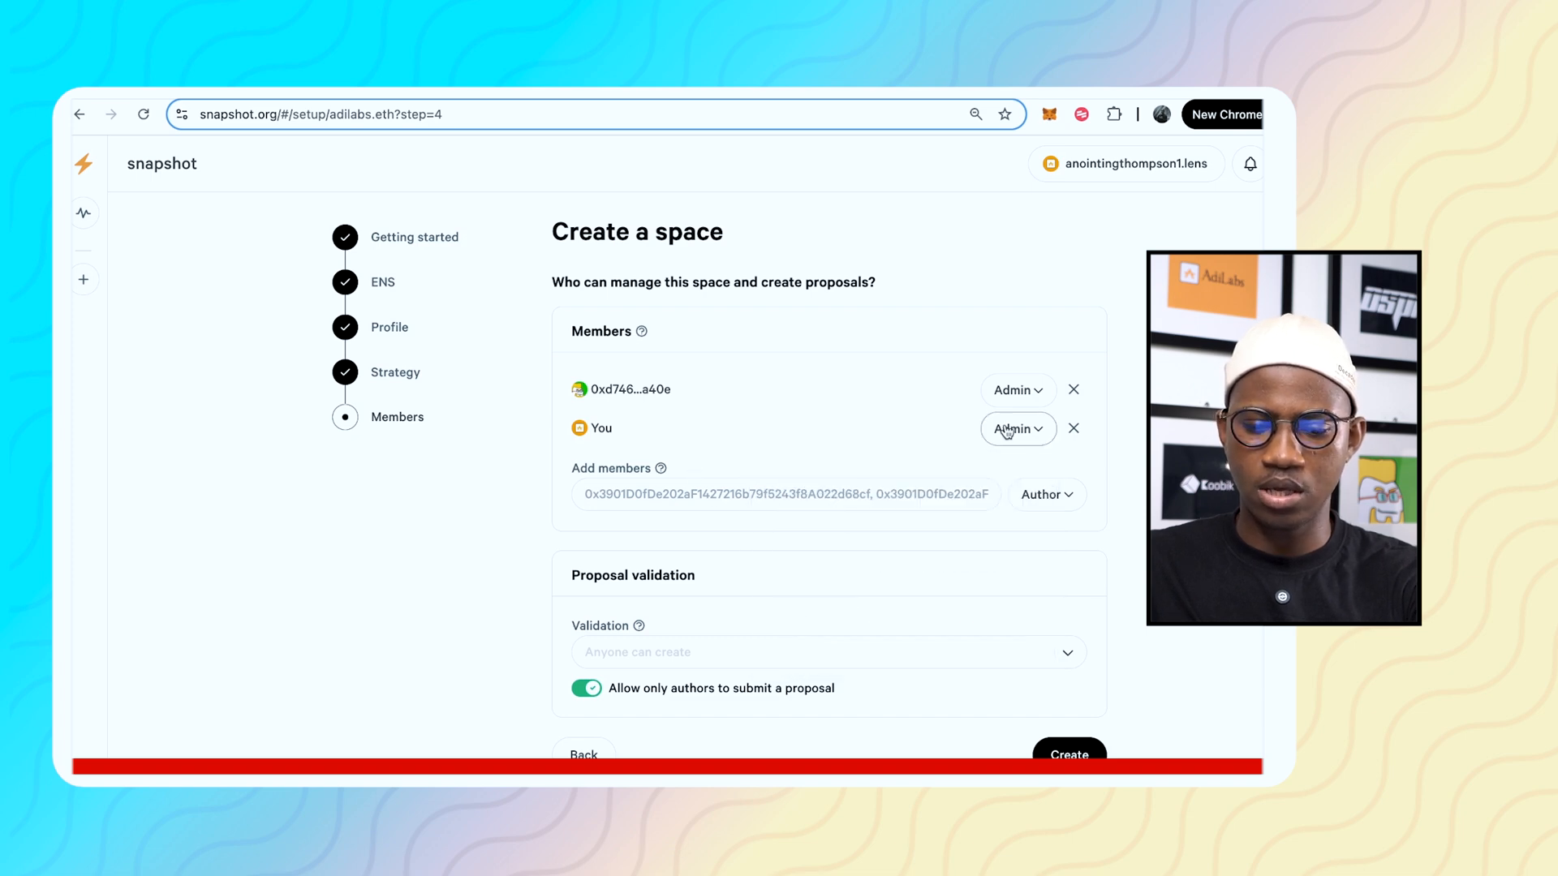
click(1009, 396)
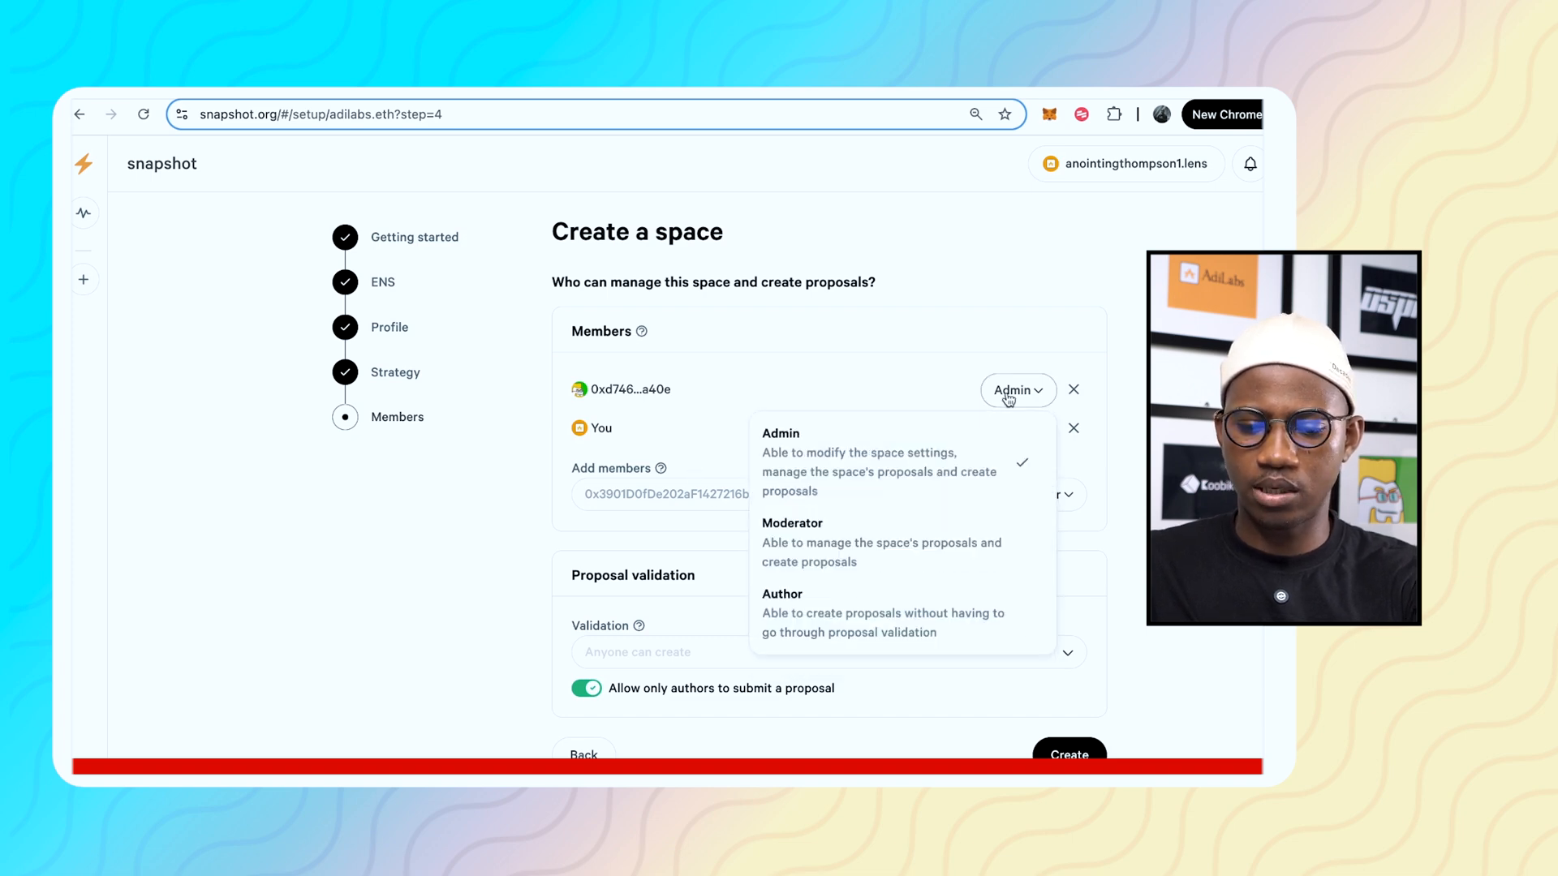
click(838, 534)
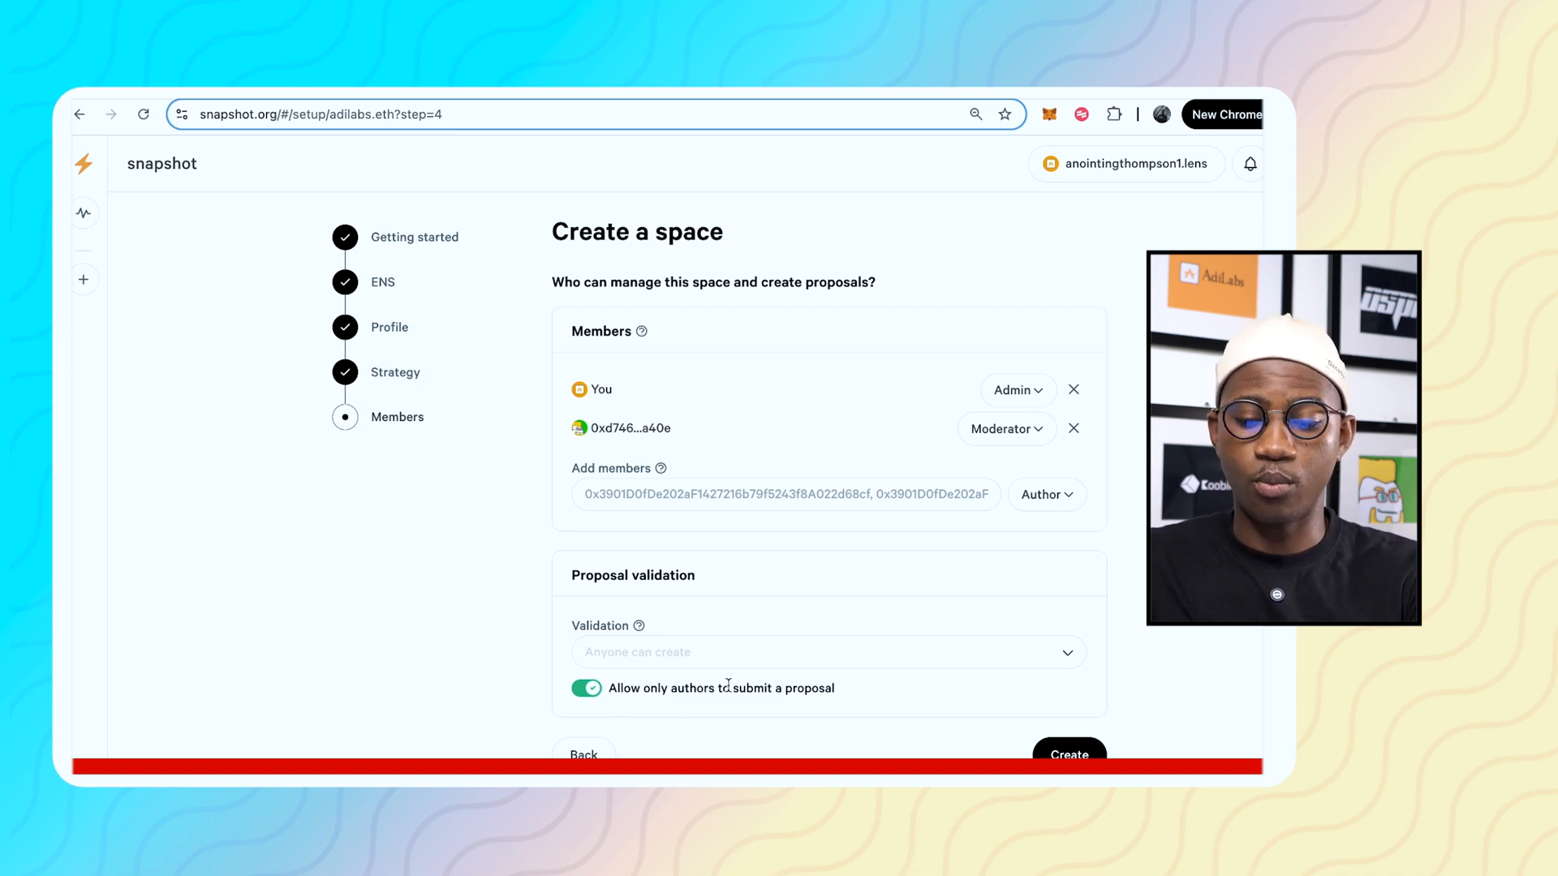
Create the space, continuing past the Wallet Guard notice, and read through and sign the wallet's signature request
click(1065, 755)
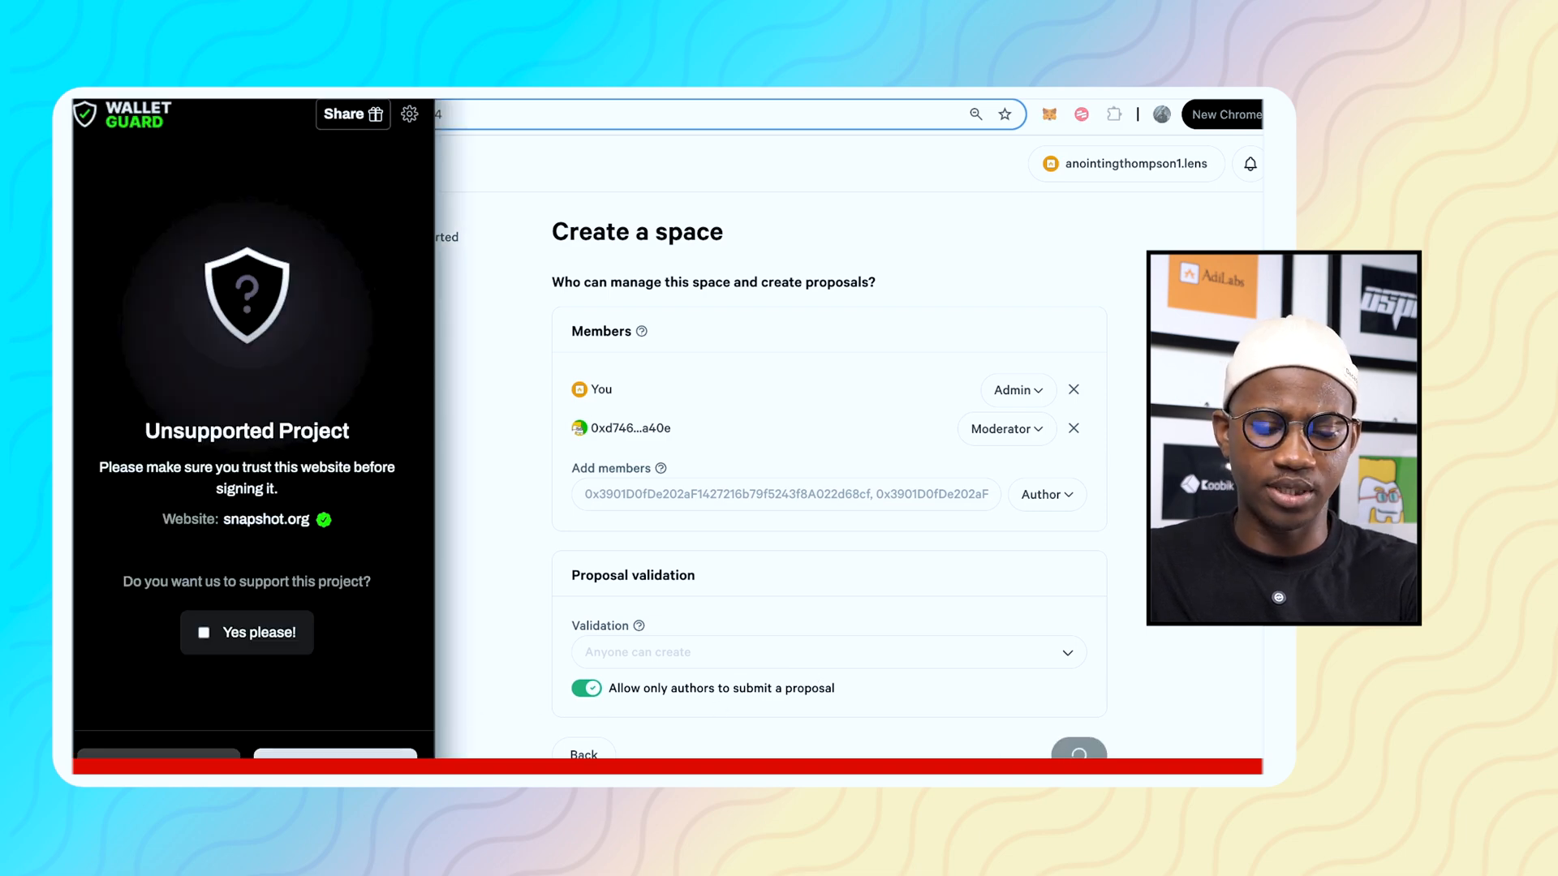
click(336, 753)
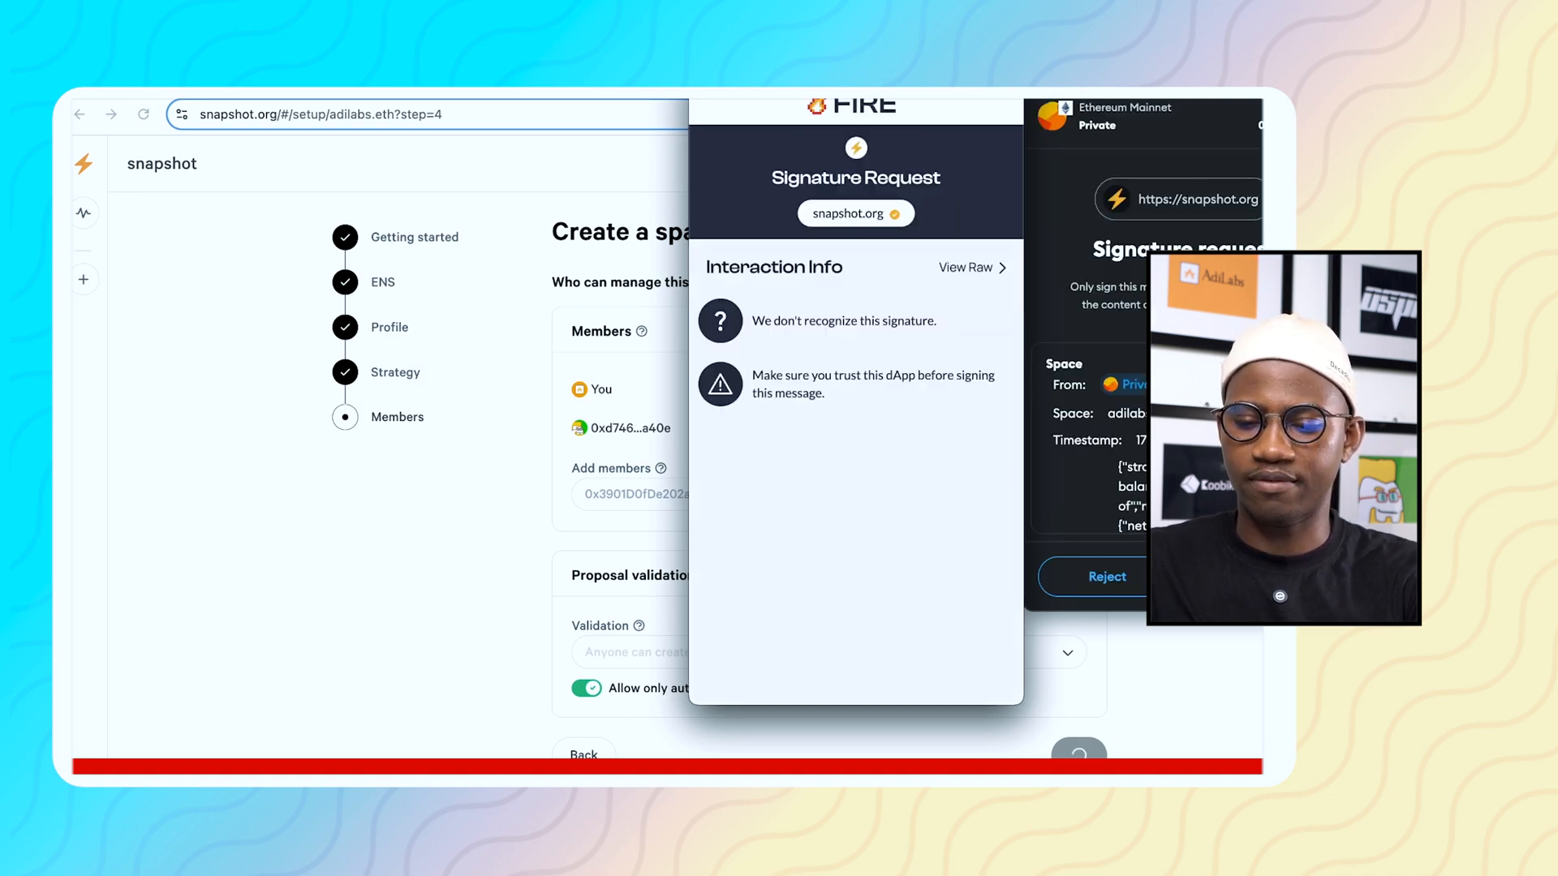
scroll(1147, 438, down, 3)
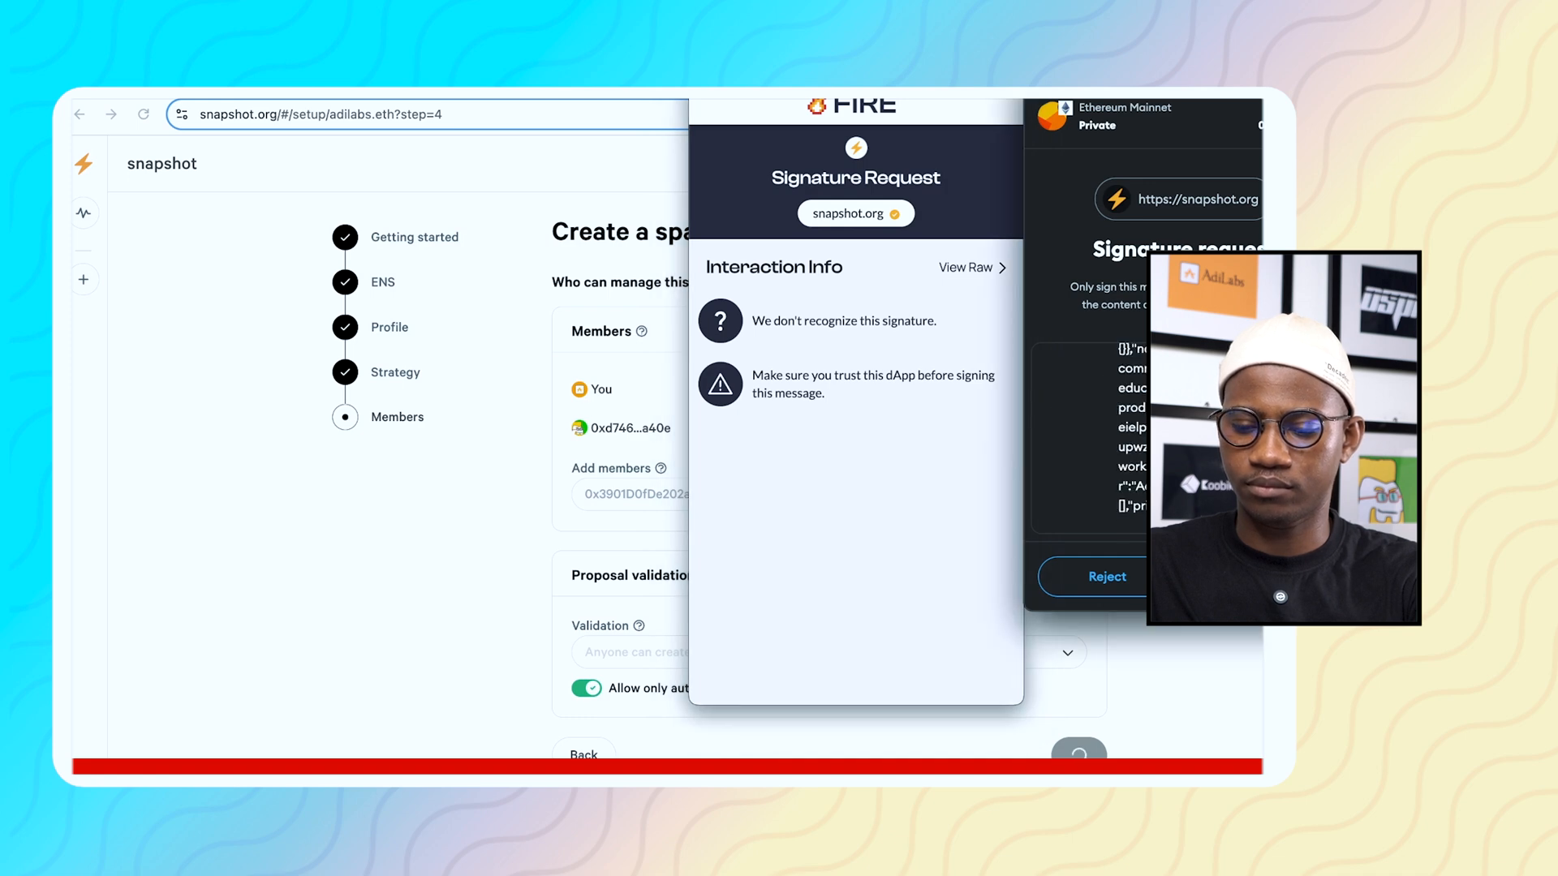
click(1275, 577)
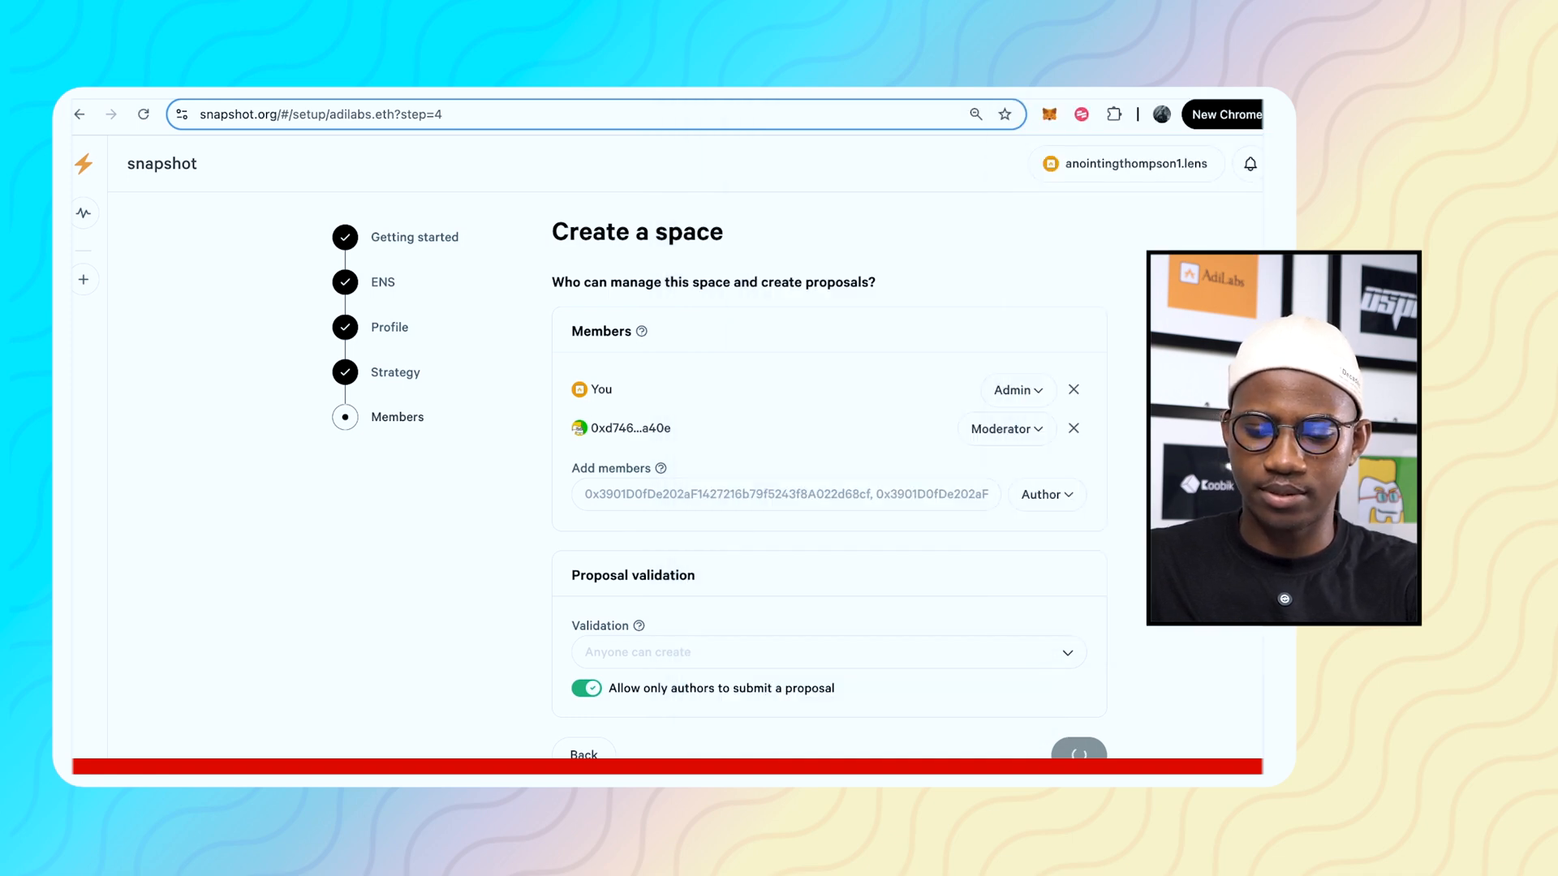